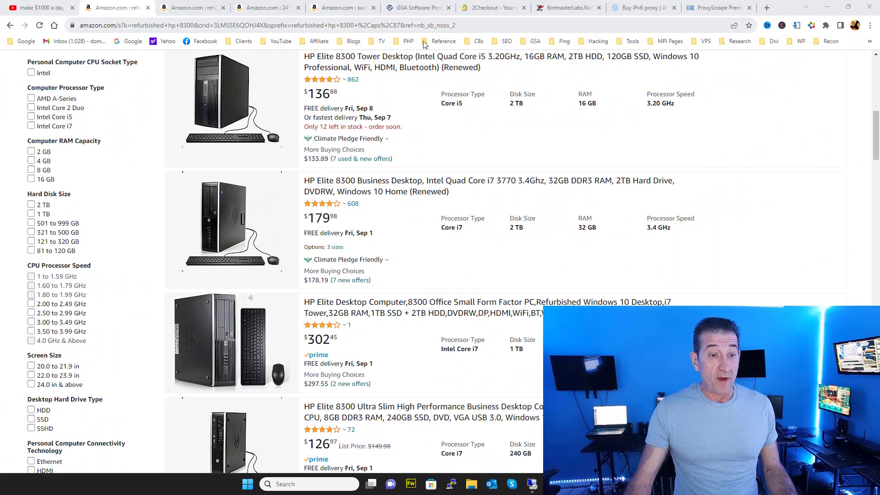
# - Review the open tabs: Amazon PC and monitor searches, GSA products, 2Checkout cart, XEvil, and proxy pages
pyautogui.click(186, 7)
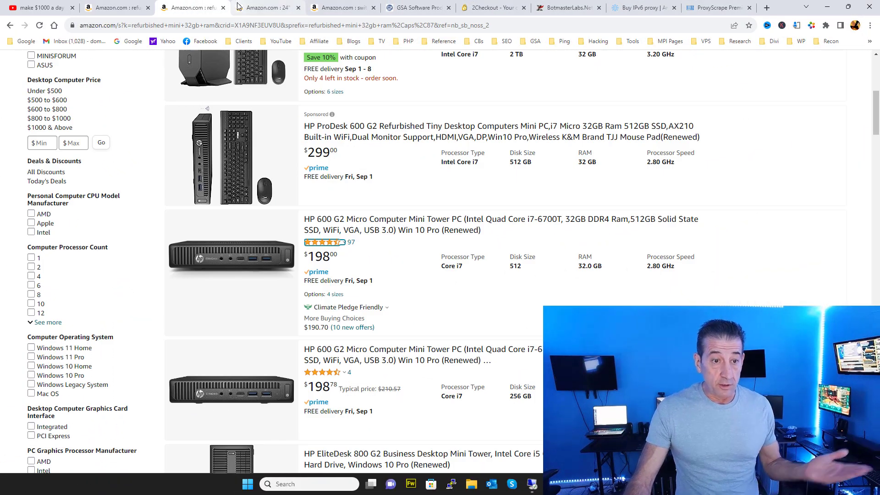
pyautogui.click(244, 5)
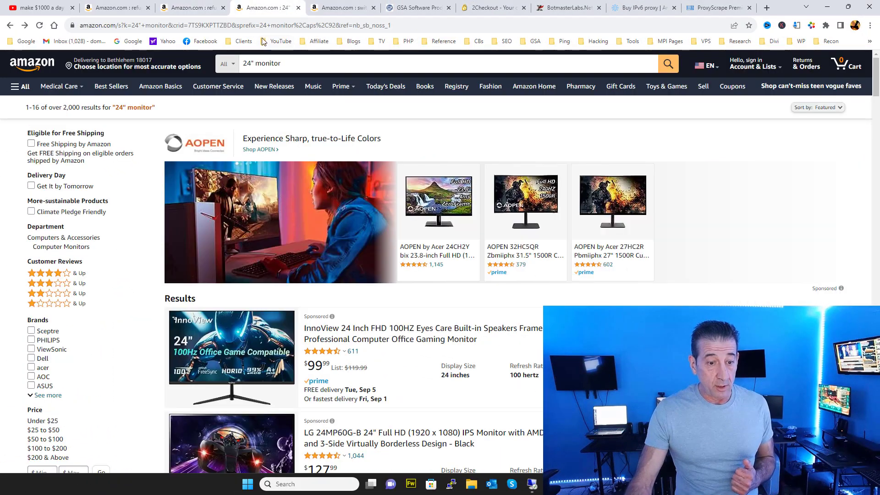
pyautogui.click(324, 6)
pyautogui.click(416, 7)
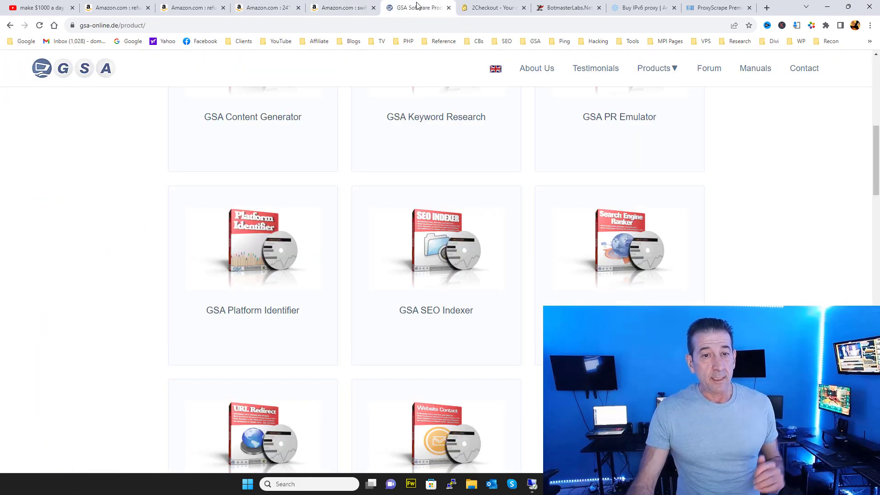
pyautogui.click(486, 8)
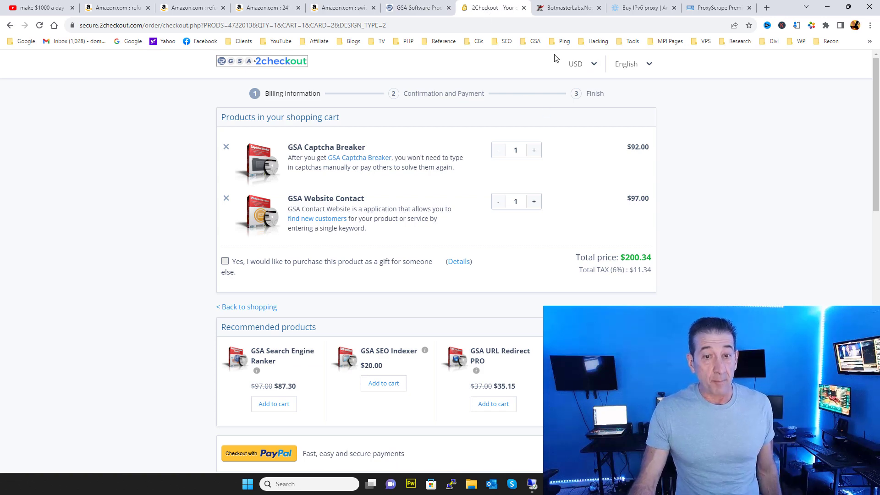
pyautogui.click(564, 10)
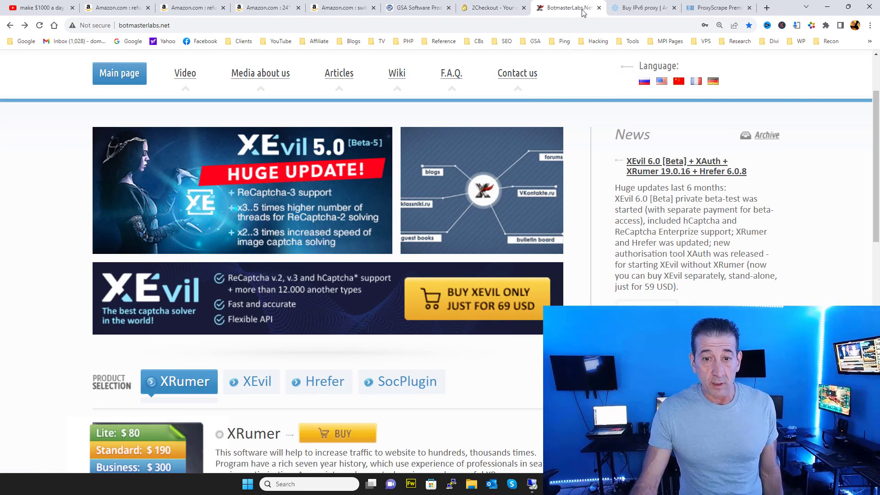
pyautogui.click(623, 6)
pyautogui.click(710, 6)
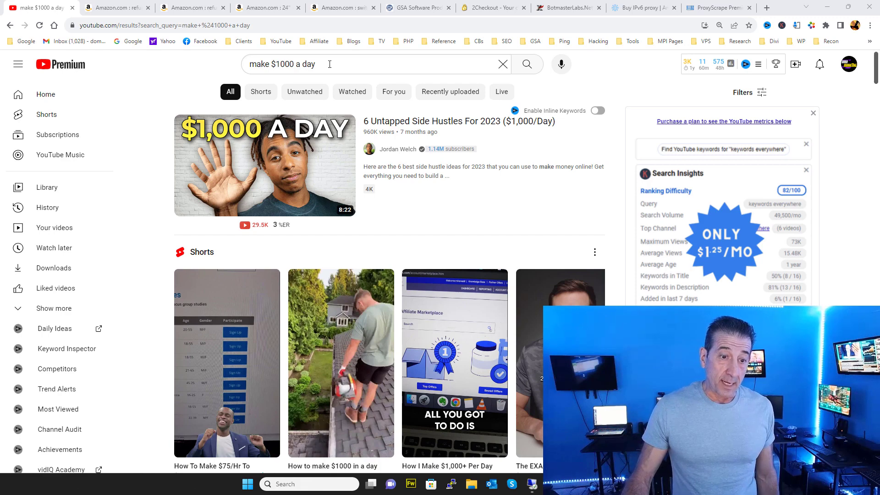
pyautogui.moveTo(326, 64); pyautogui.dragTo(250, 67)
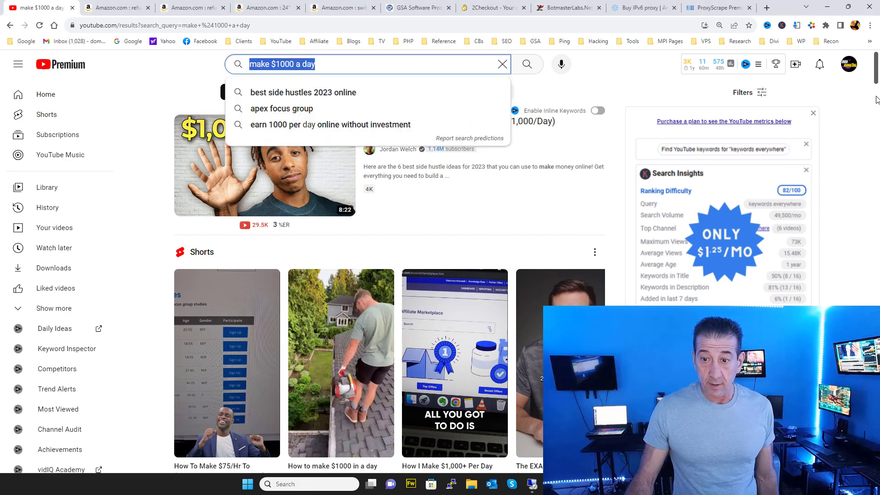
pyautogui.moveTo(877, 77); pyautogui.dragTo(878, 209)
pyautogui.moveTo(550, 167)
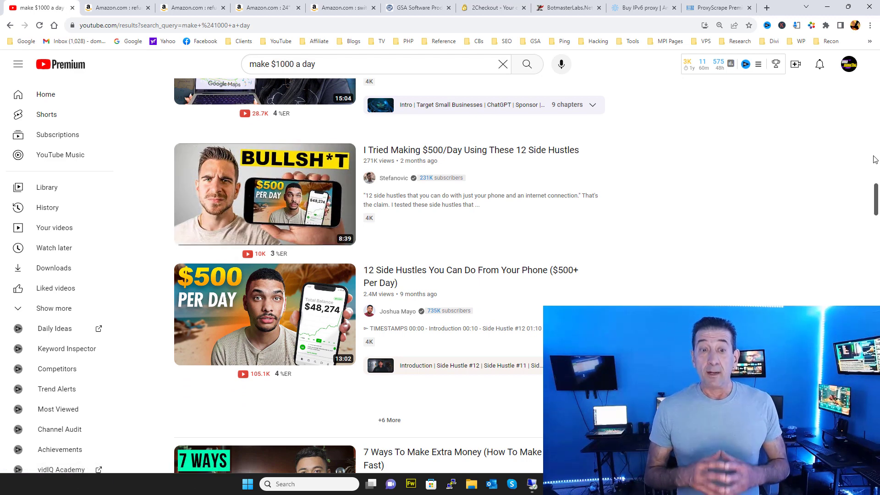
pyautogui.moveTo(370, 168)
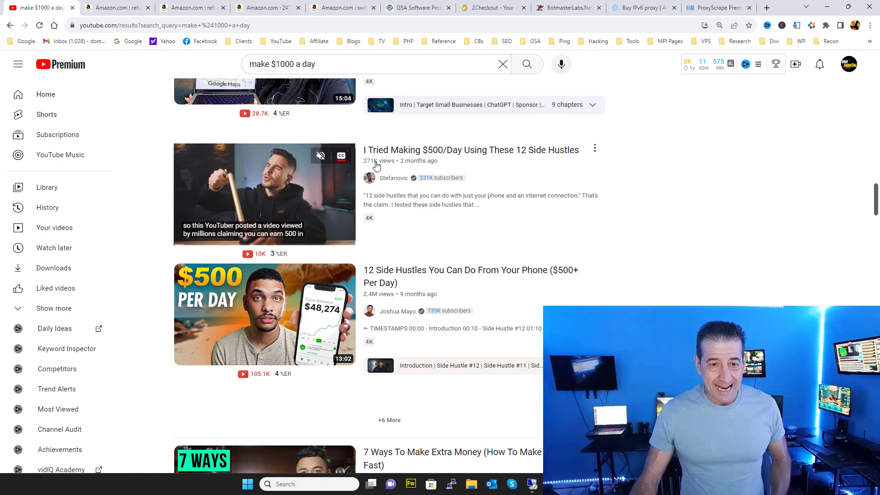
pyautogui.scroll(5, 458, 257)
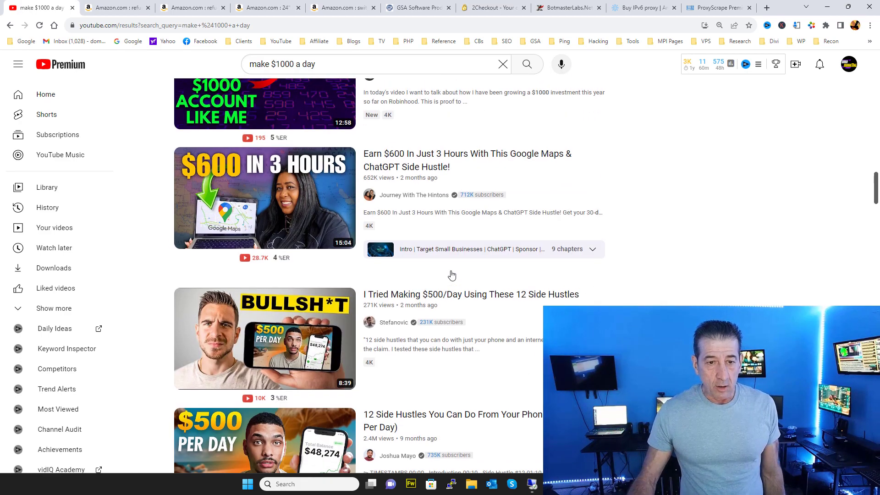
pyautogui.moveTo(366, 270)
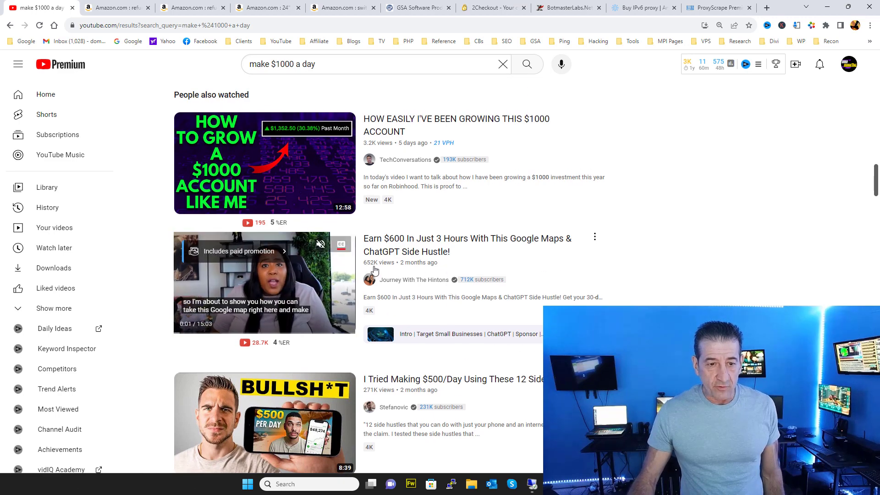
pyautogui.scroll(2, 374, 265)
pyautogui.scroll(6, 375, 262)
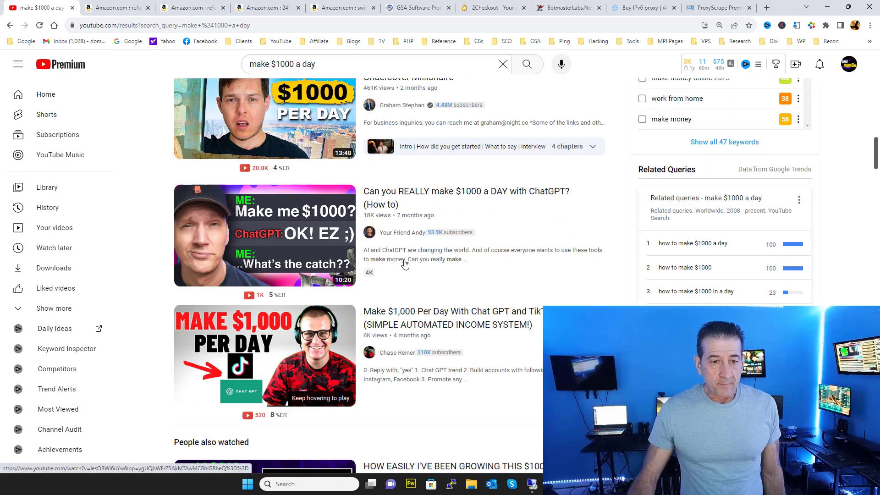
pyautogui.scroll(-2, 373, 270)
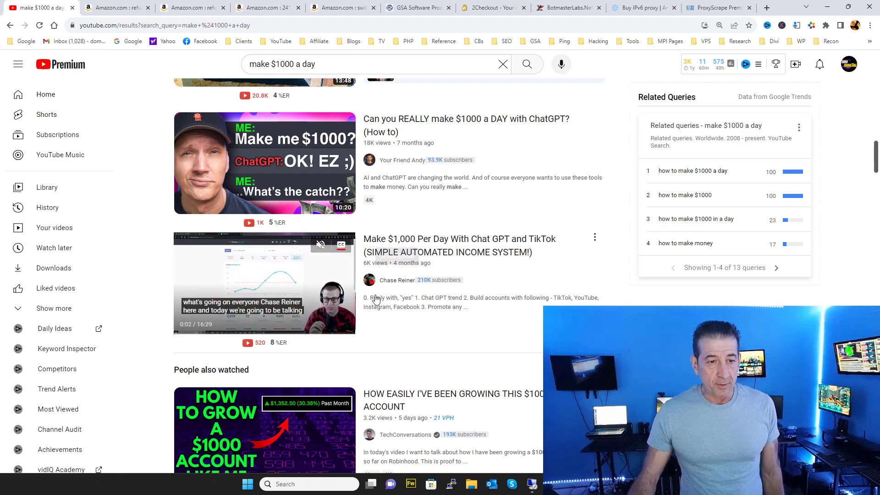
pyautogui.scroll(7, 425, 271)
pyautogui.scroll(15, 473, 263)
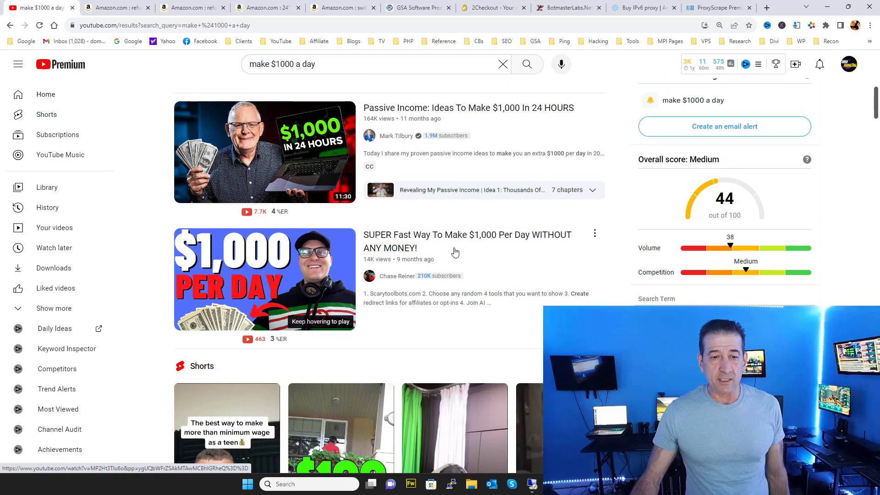
pyautogui.scroll(2, 470, 245)
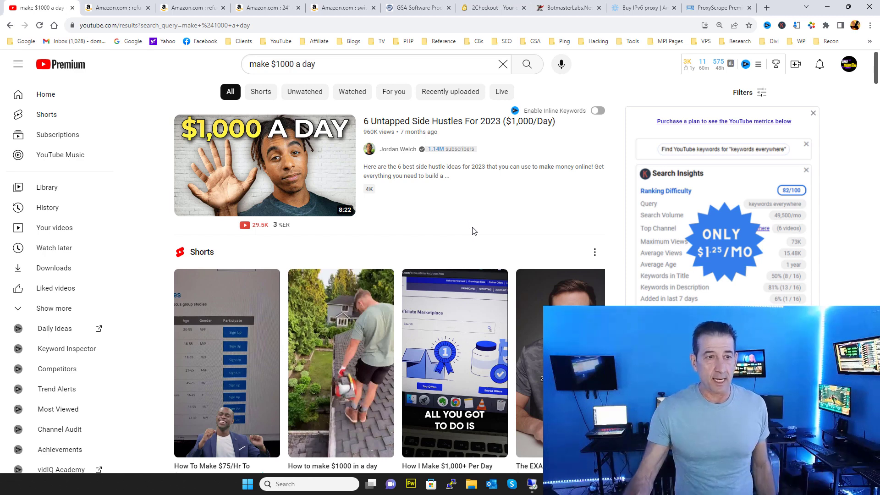
# - Switch to the Amazon results for refurbished HP Elite 8300 desktops
pyautogui.moveTo(456, 214)
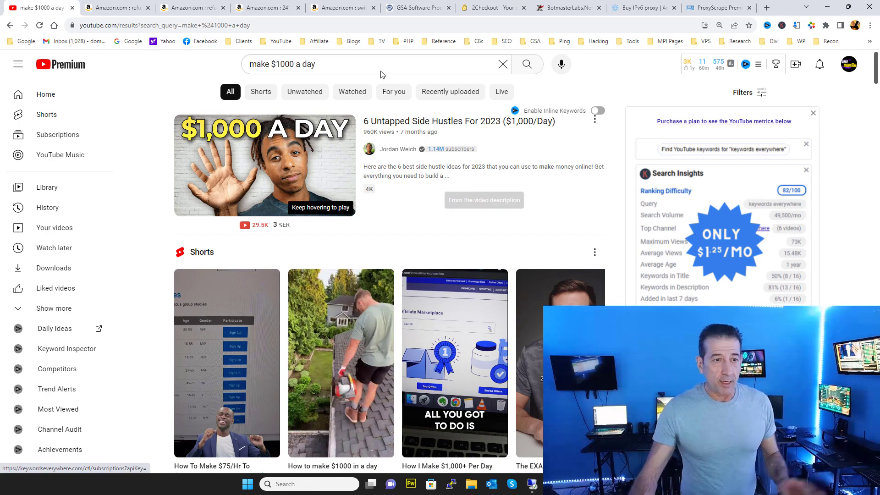
pyautogui.click(126, 3)
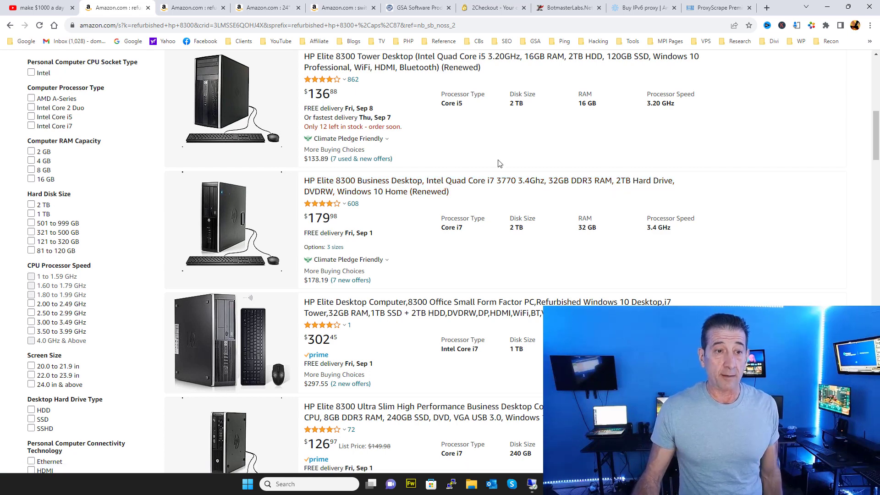
# - Show the Amazon 'refurbished mini 32gb ram' results featuring the HP 600 G2 at $198
pyautogui.click(180, 6)
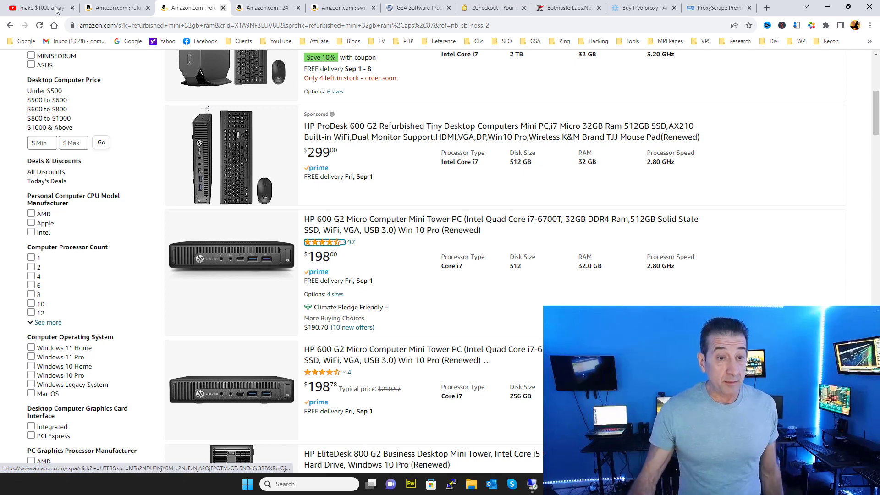
# - Browse the 24" monitor results down to the Sceptre 24-inch 1080p listing
pyautogui.click(260, 5)
pyautogui.scroll(-2, 605, 220)
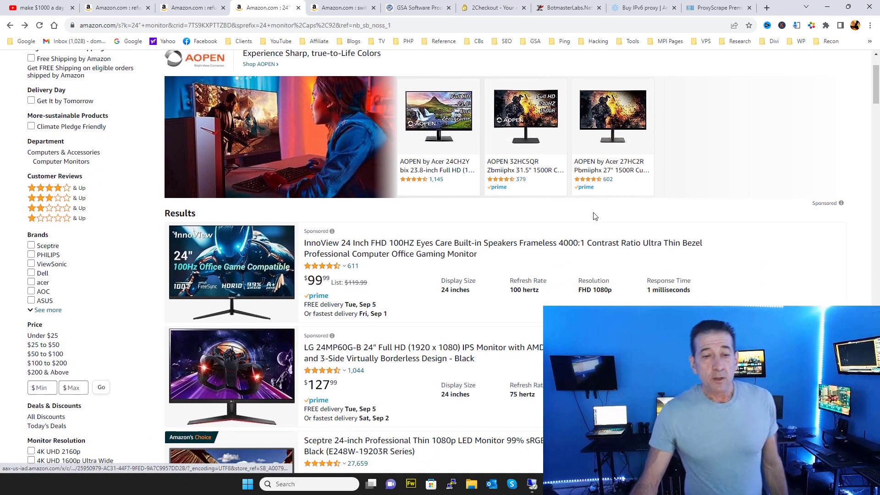
pyautogui.scroll(1, 642, 232)
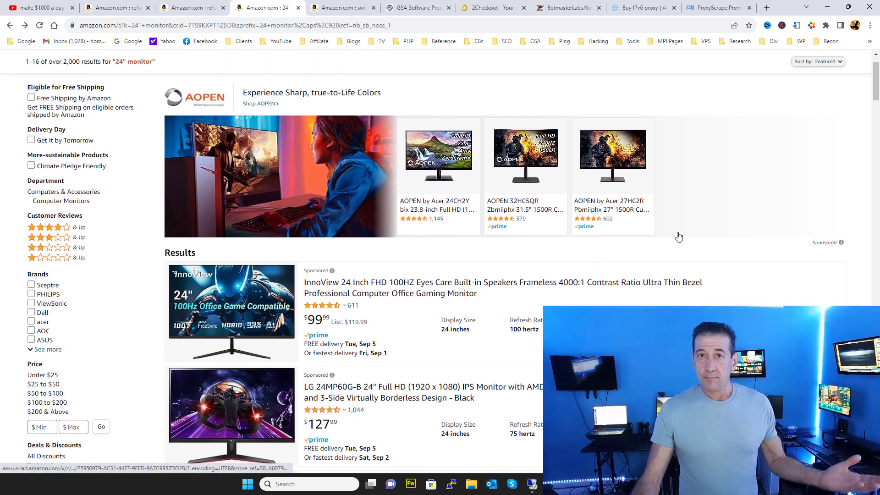
pyautogui.scroll(-2, 665, 237)
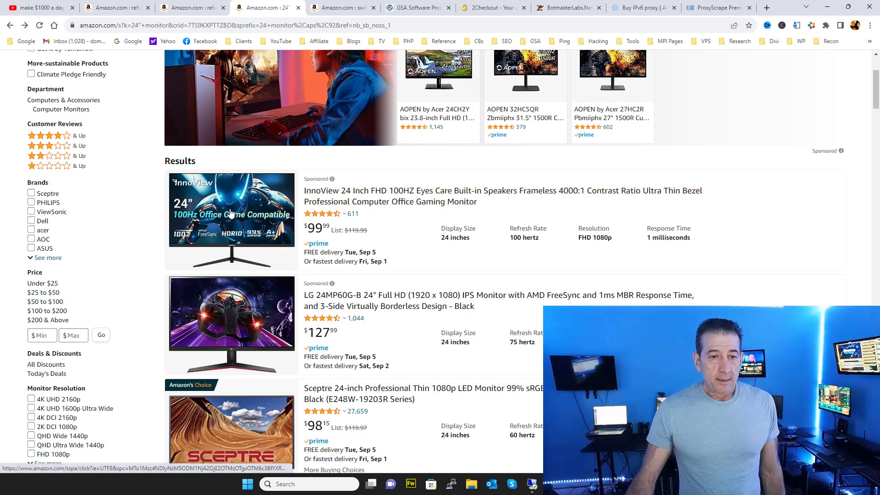
pyautogui.scroll(-3, 329, 235)
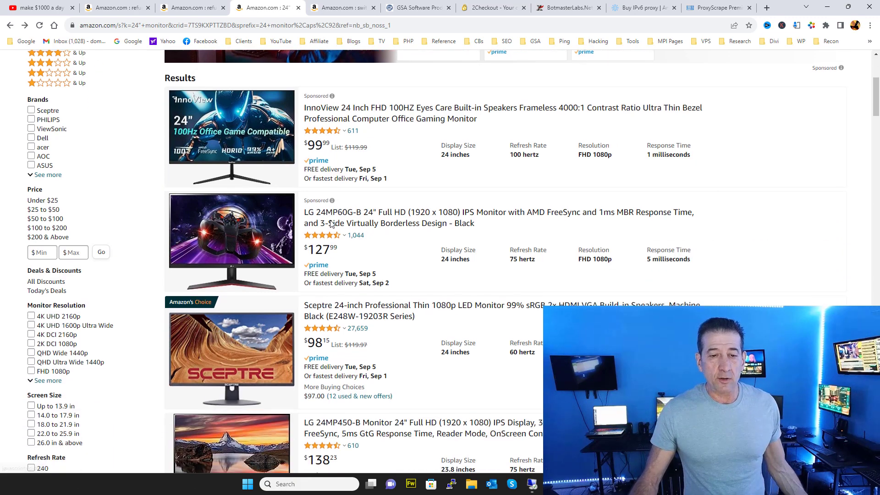
pyautogui.moveTo(323, 187)
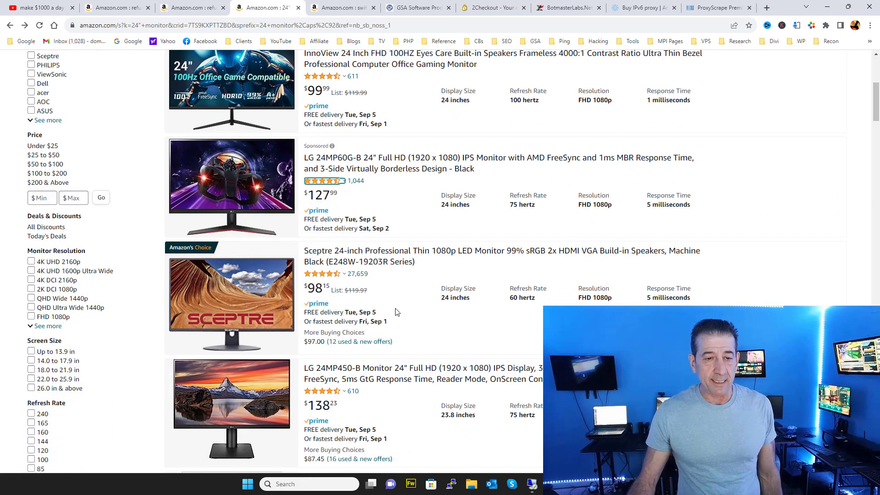
pyautogui.scroll(-2, 377, 312)
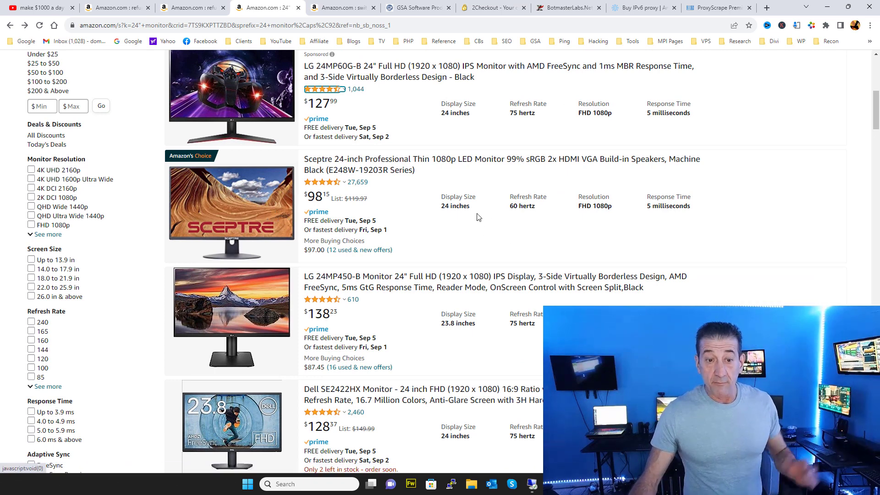
pyautogui.scroll(1, 238, 245)
# - Open the Sceptre 24-inch monitor page, then the HP 600 G2 Mini product page from the refurbished results
pyautogui.click(245, 243)
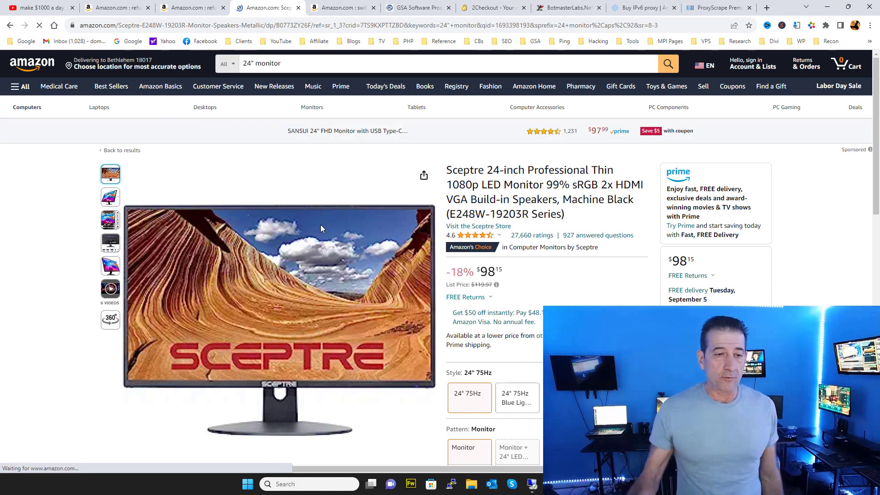
pyautogui.moveTo(110, 247)
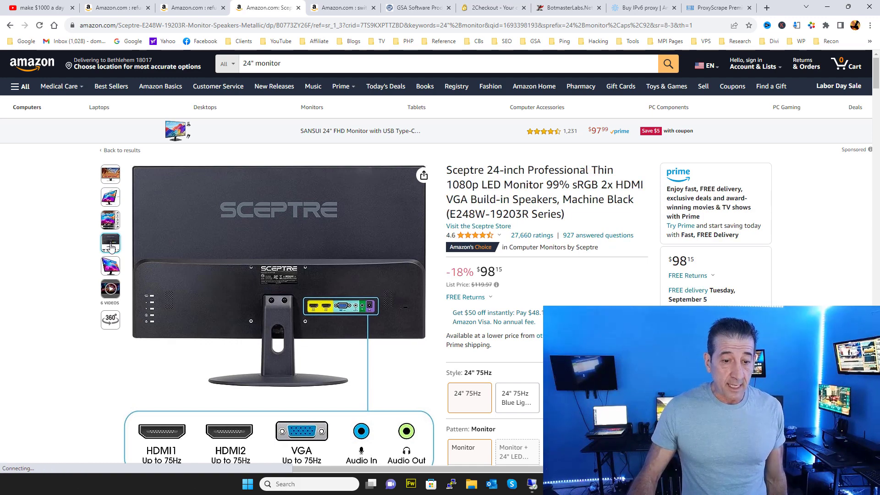
pyautogui.click(195, 7)
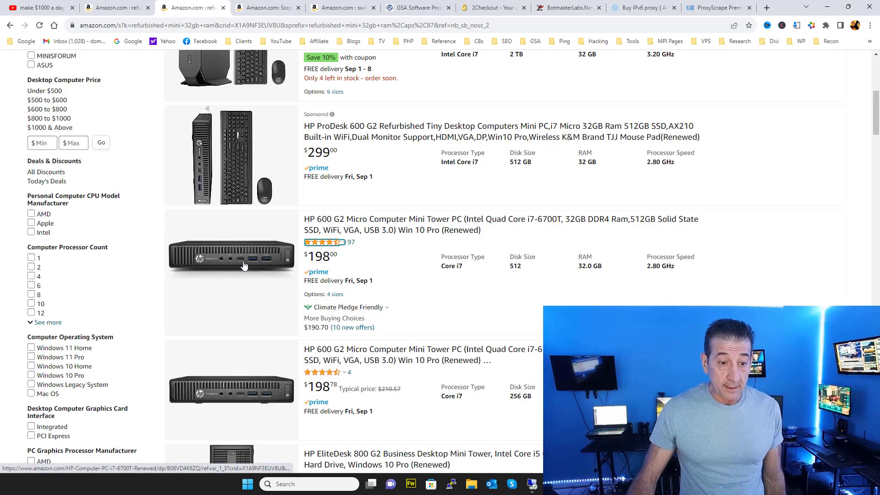
pyautogui.click(262, 259)
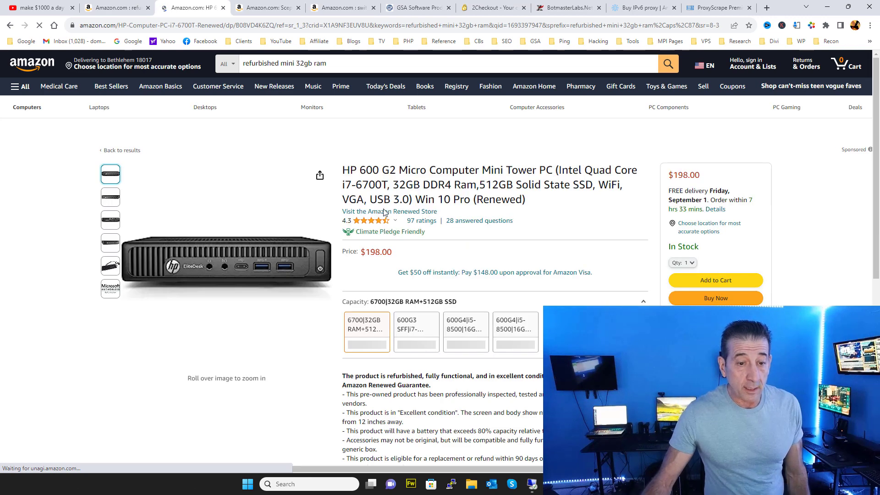
# - Inspect the HP 600 G2's enlarged product images, then return to the Sceptre monitor page
pyautogui.moveTo(116, 195)
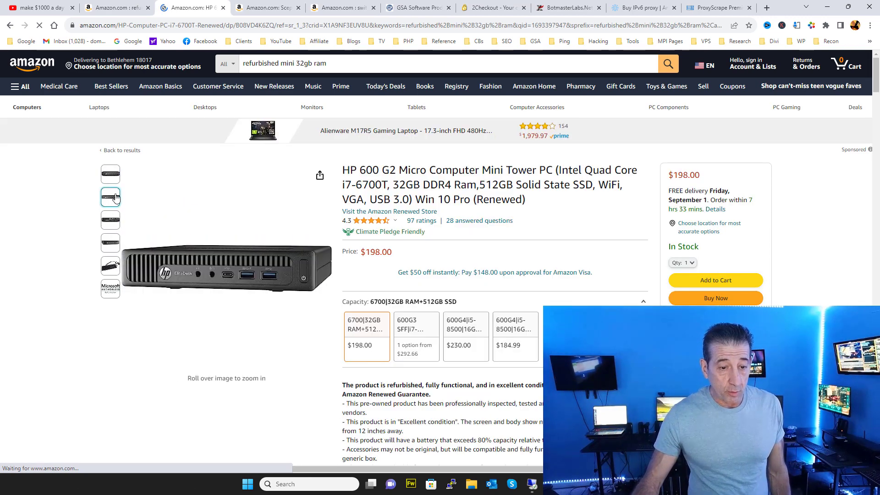
pyautogui.moveTo(110, 222)
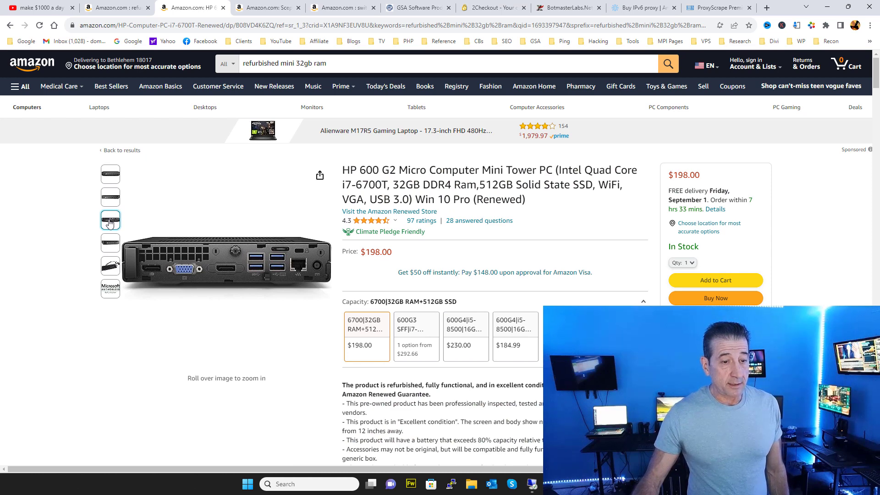
pyautogui.moveTo(183, 271)
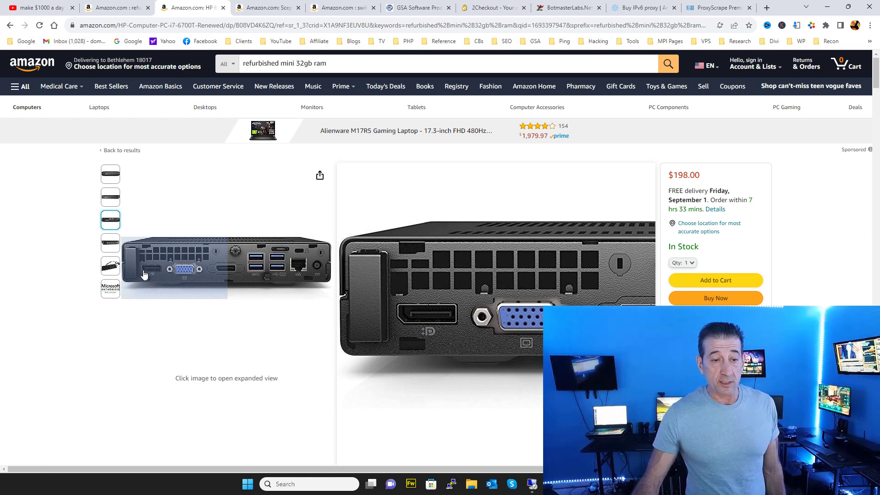
pyautogui.click(155, 304)
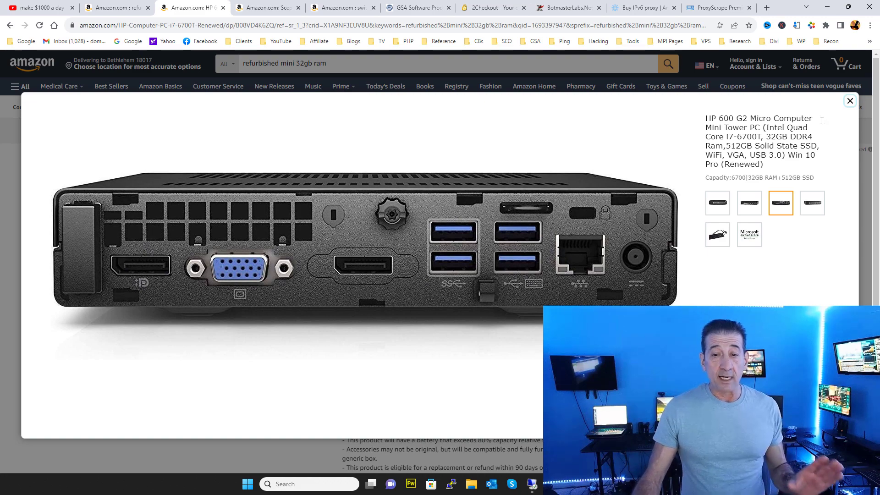
pyautogui.click(850, 102)
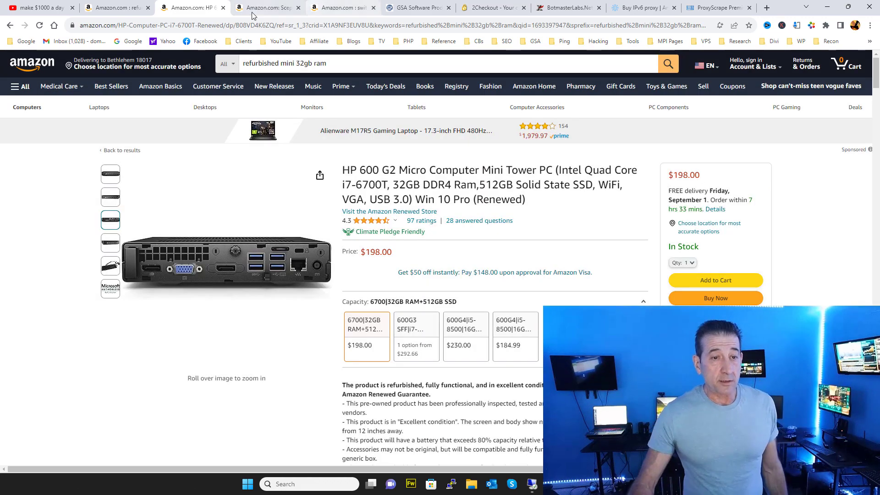
pyautogui.click(268, 8)
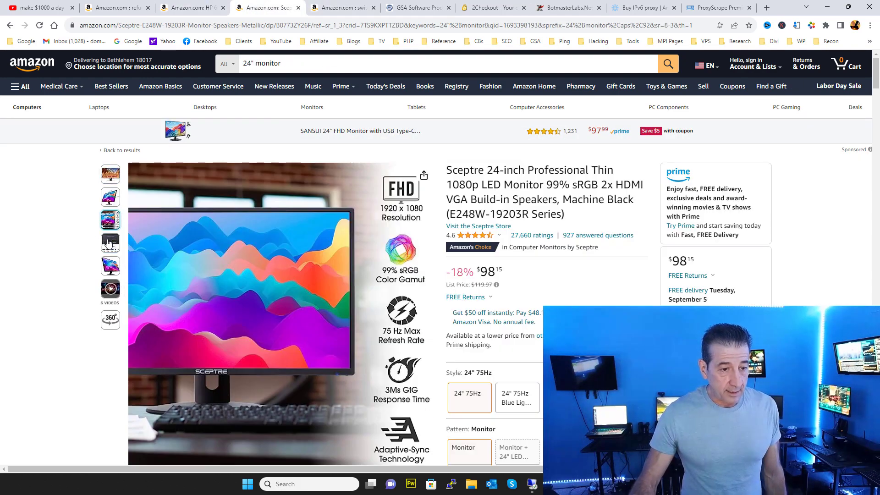
# - Zoom into the Sceptre monitor's rear ports: two HDMI up to 75Hz, VGA, Audio In and Out
pyautogui.moveTo(110, 247)
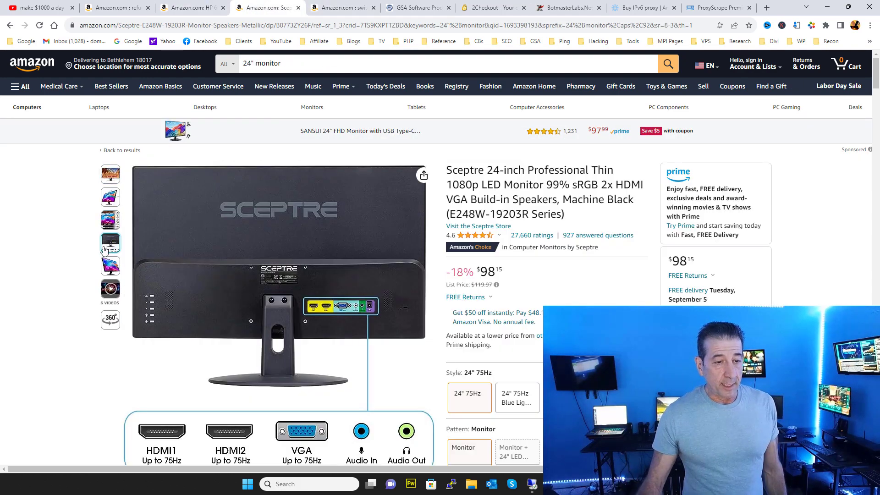
pyautogui.moveTo(316, 298)
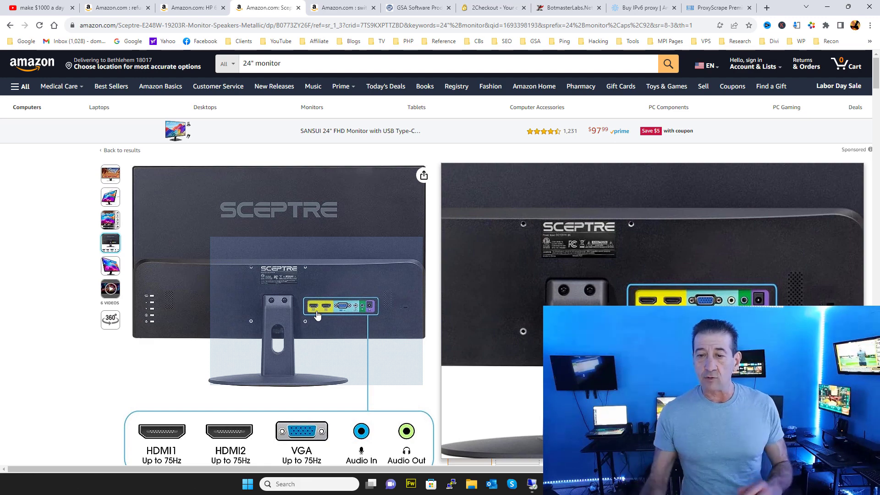
pyautogui.click(343, 7)
pyautogui.moveTo(334, 113)
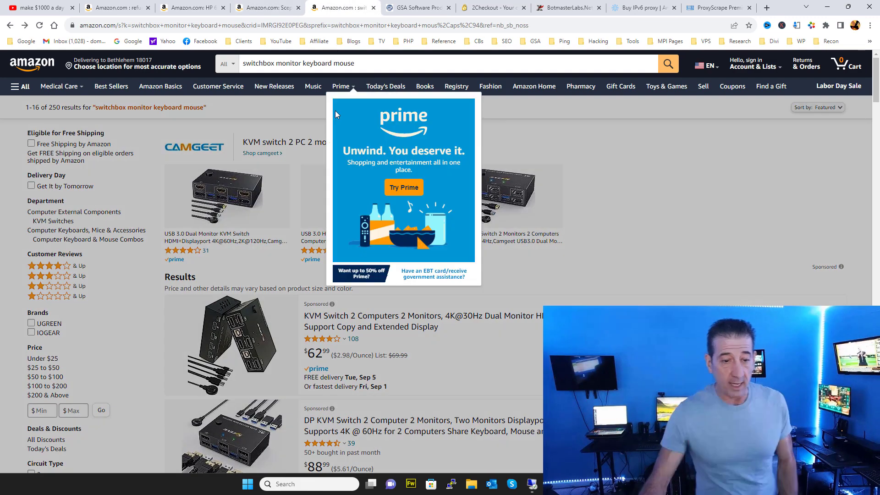
pyautogui.scroll(-4, 492, 254)
pyautogui.scroll(2, 495, 253)
pyautogui.scroll(-1, 495, 252)
pyautogui.scroll(2, 491, 250)
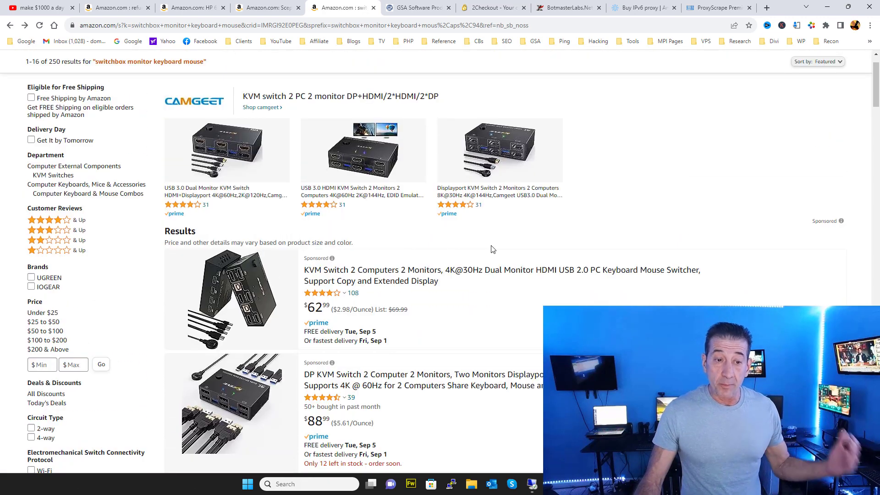
pyautogui.scroll(1, 492, 251)
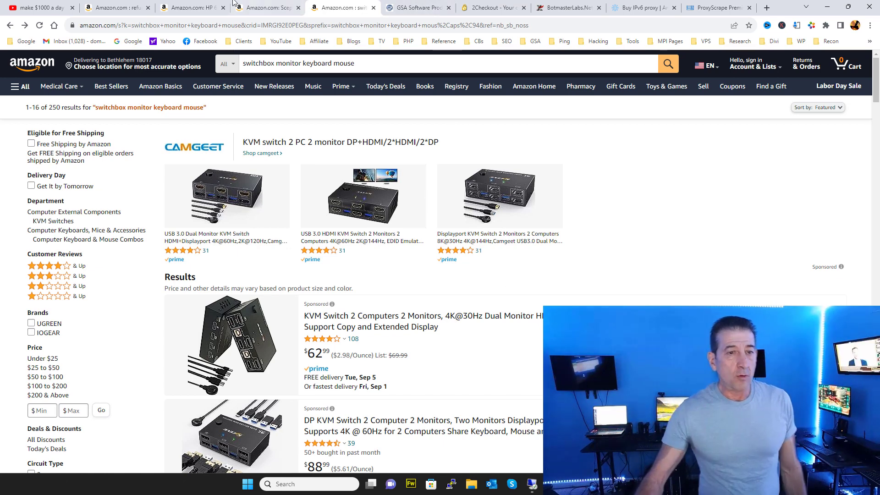
pyautogui.hotkey('ctrl', '2')
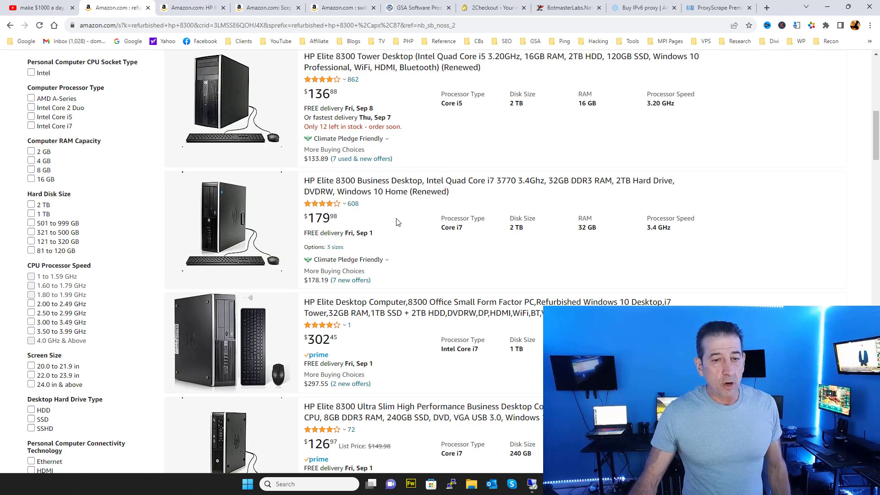
pyautogui.hotkey('ctrl', '3')
pyautogui.hotkey('ctrl', '4')
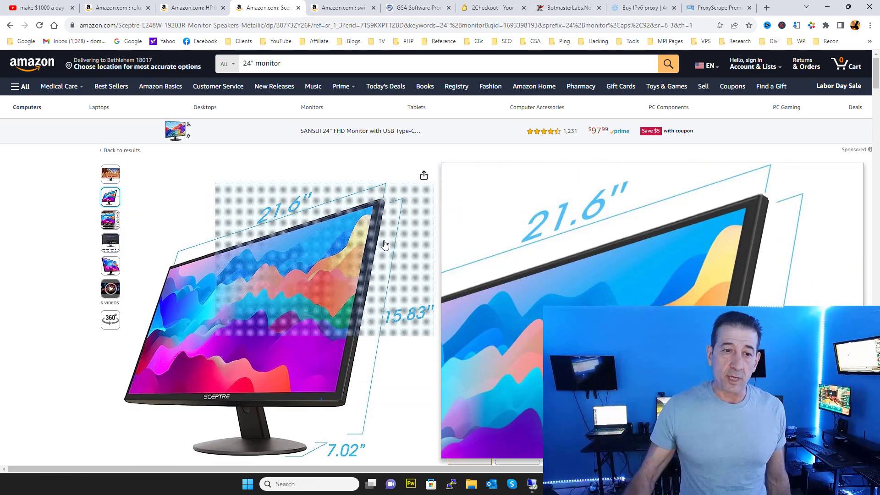
# - Return to the switchbox KVM results and scroll to the UGREEN 2-port VGA switch at $18.99
pyautogui.click(354, 3)
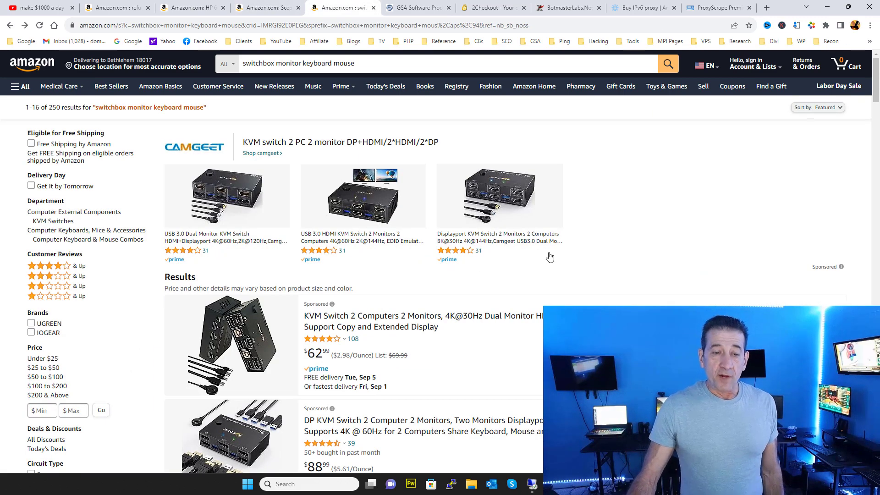
pyautogui.scroll(-4, 550, 252)
pyautogui.scroll(-8, 504, 249)
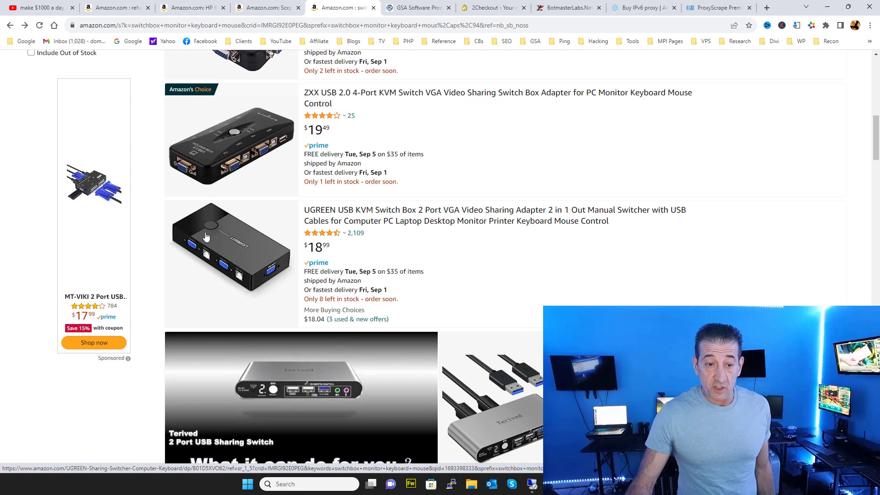
pyautogui.scroll(-1, 255, 260)
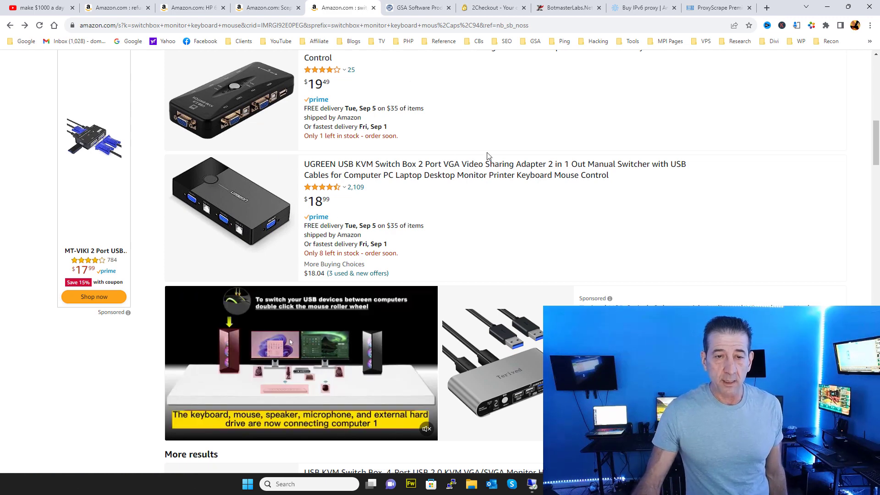
# - Check the GSA products page and the 2Checkout cart totaling $200.34 with tax
pyautogui.click(414, 8)
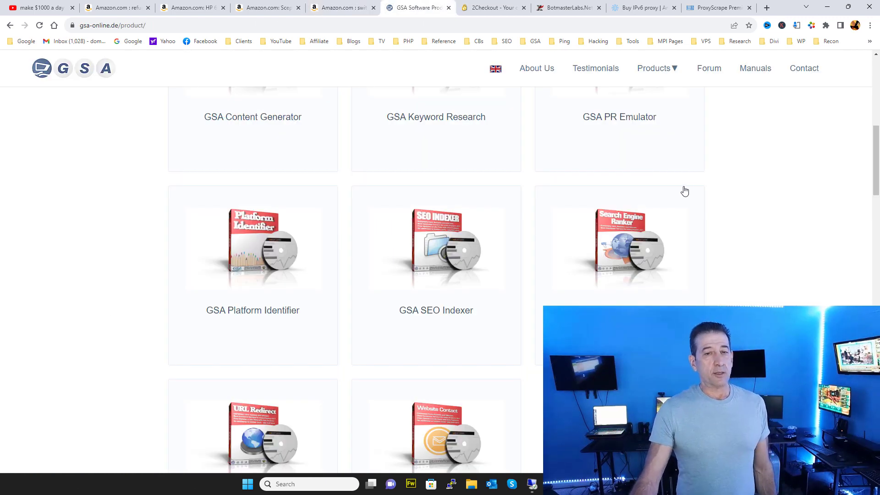
pyautogui.scroll(8, 688, 194)
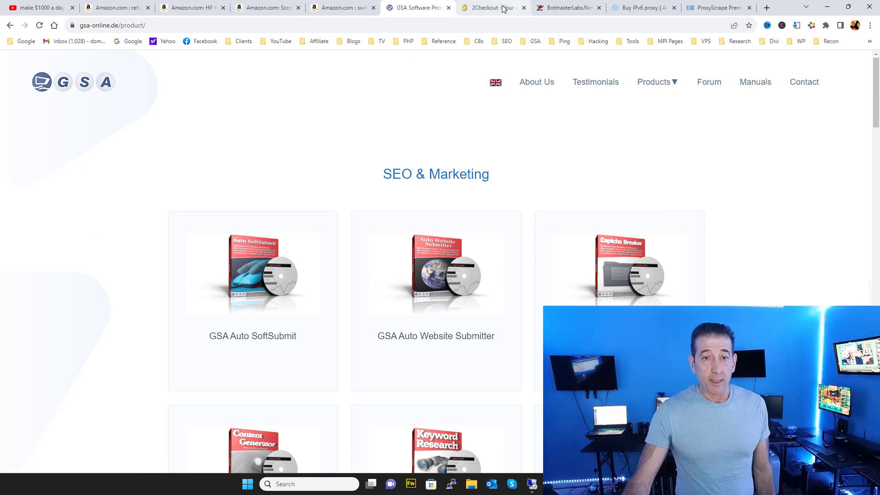
pyautogui.click(500, 8)
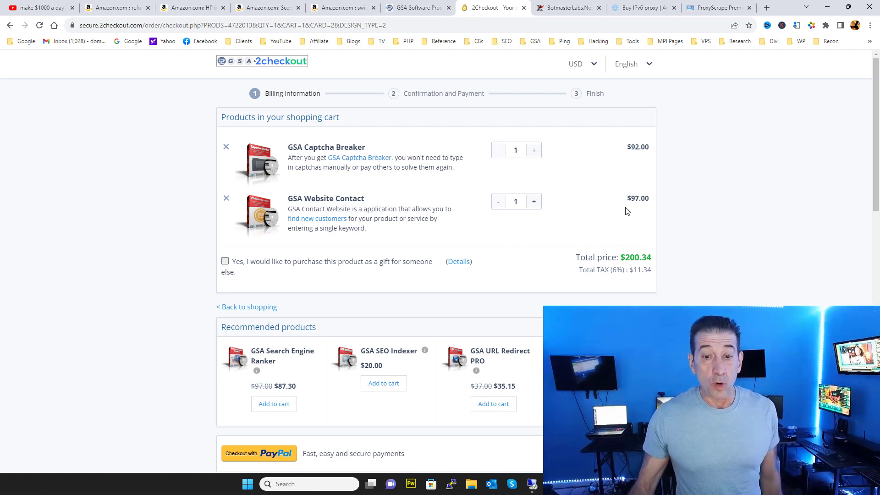
# - Show the Botmaster Labs page offering XEvil for 69 USD and XRumer editions
pyautogui.click(568, 8)
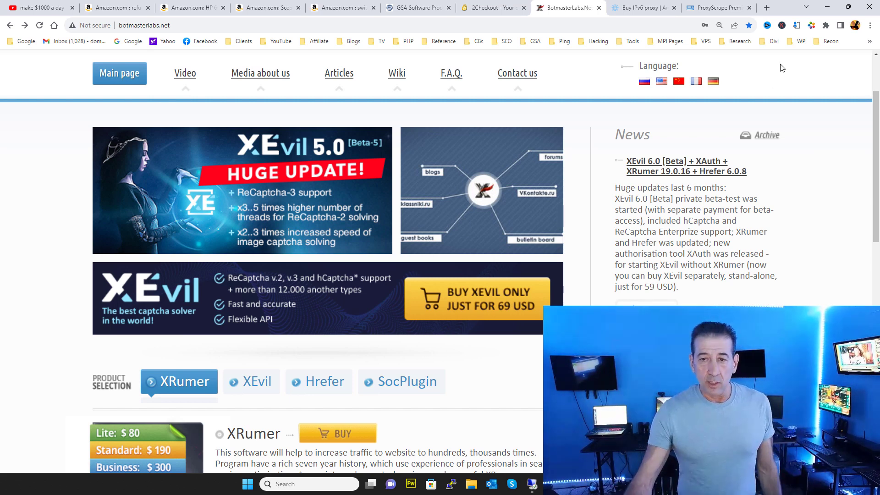
# - Check the remote GSA Website Contact session, then return to the BotmasterLabs page in Chrome
pyautogui.click(827, 7)
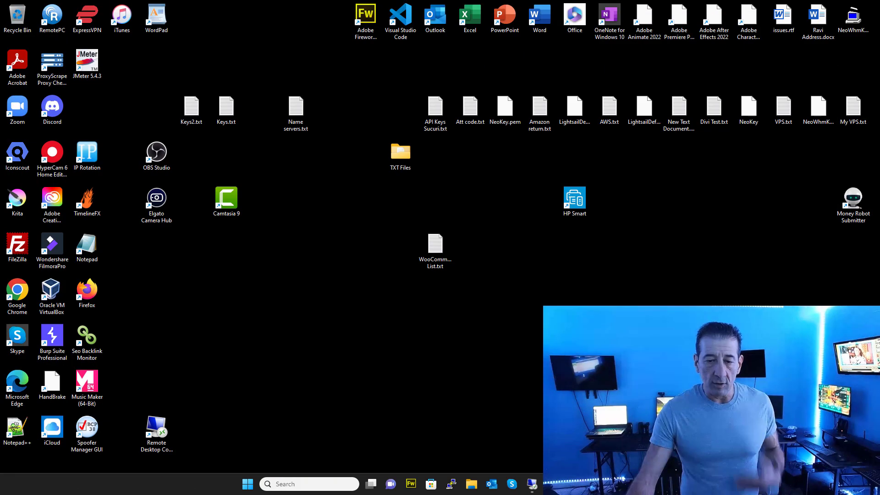
pyautogui.click(532, 484)
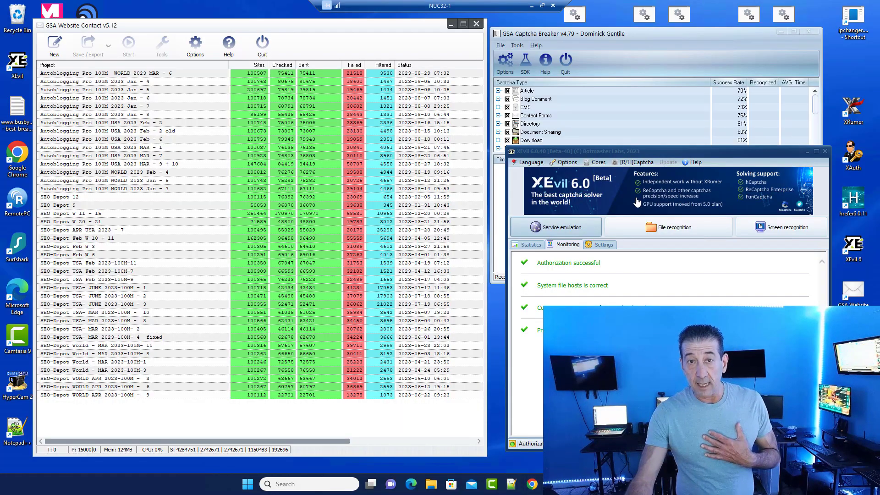
pyautogui.click(532, 6)
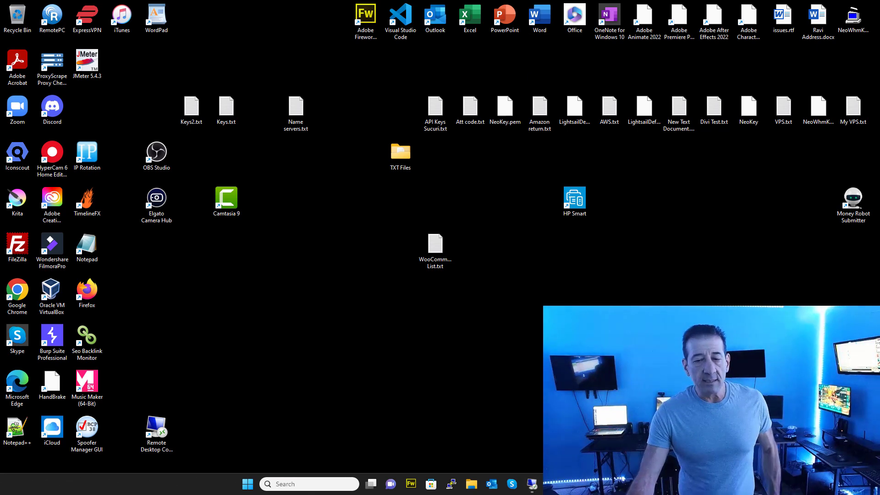
pyautogui.hotkey('alt', 'Tab')
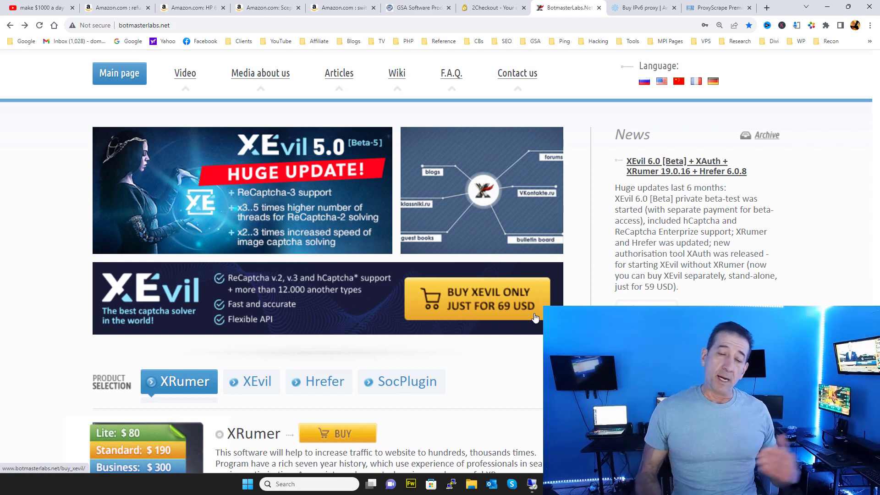
pyautogui.scroll(-3, 597, 247)
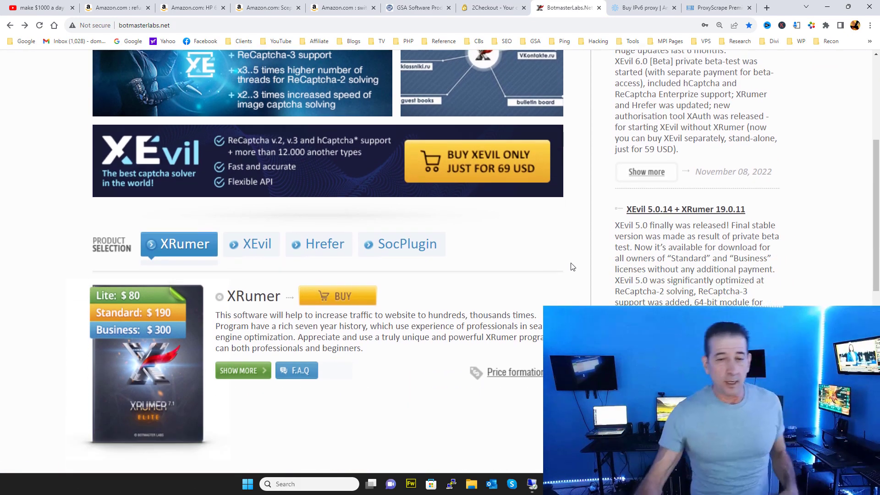
pyautogui.scroll(5, 579, 270)
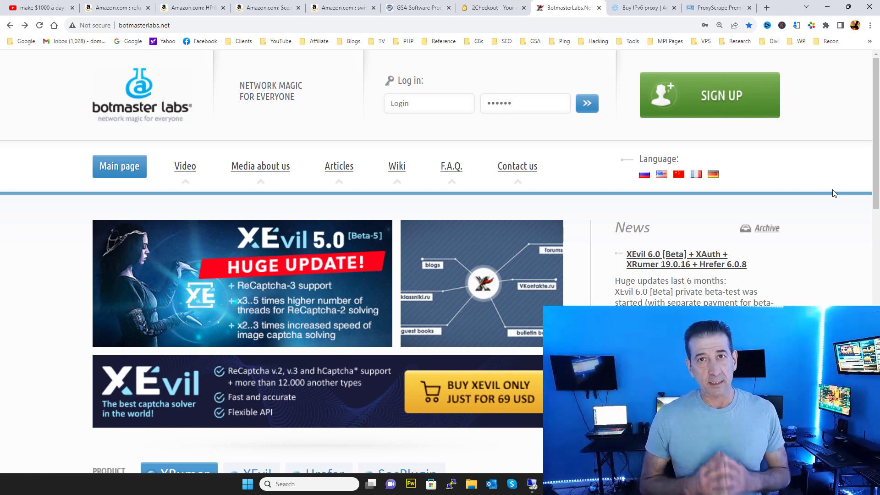
# - Compare ColdProxy's IPv6 plans with ProxyScrape Premium's 1000, 2500 and 5000 datacenter proxy packages
pyautogui.click(641, 8)
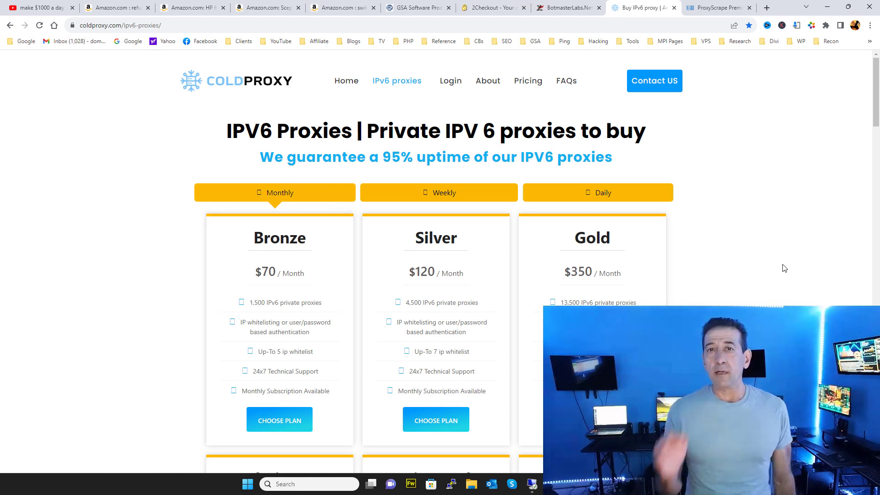
pyautogui.click(699, 6)
pyautogui.scroll(1, 775, 178)
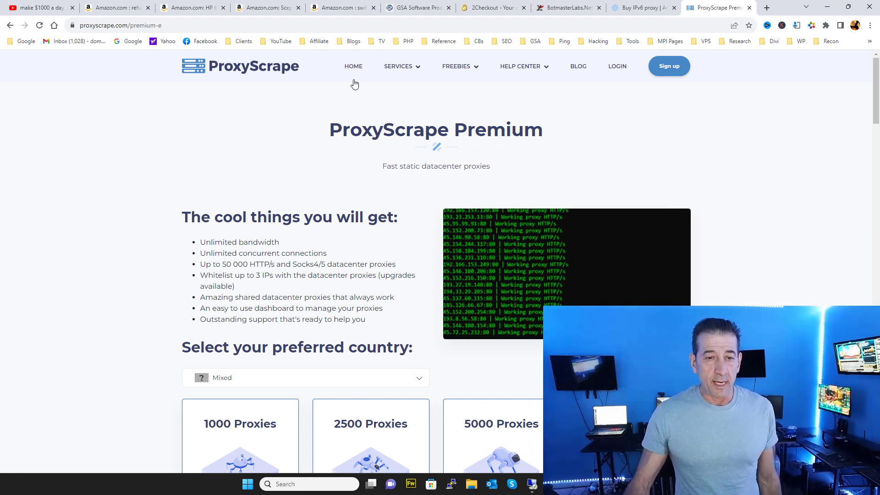
# - Revisit the ProxyScrape premium pricing page, briefly comparing it against ColdProxy's IPv6 pricing
pyautogui.moveTo(400, 70)
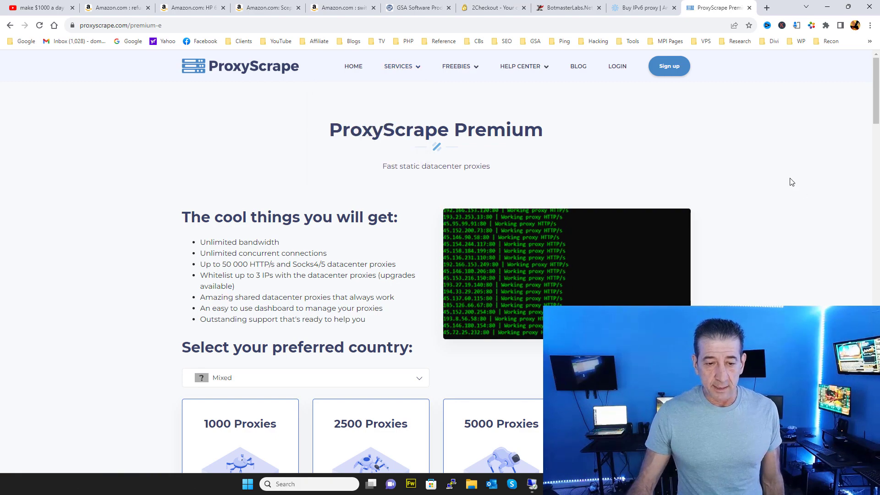
pyautogui.hotkey('alt', 'Left')
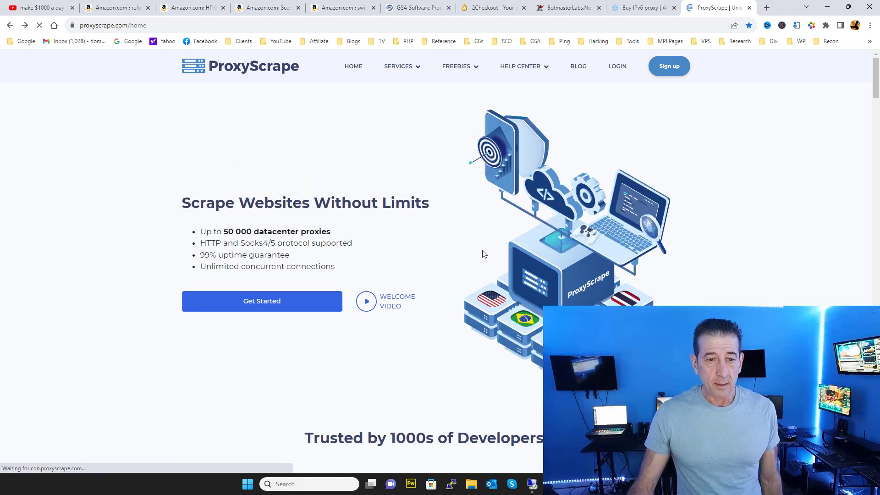
pyautogui.hotkey('alt', 'Right')
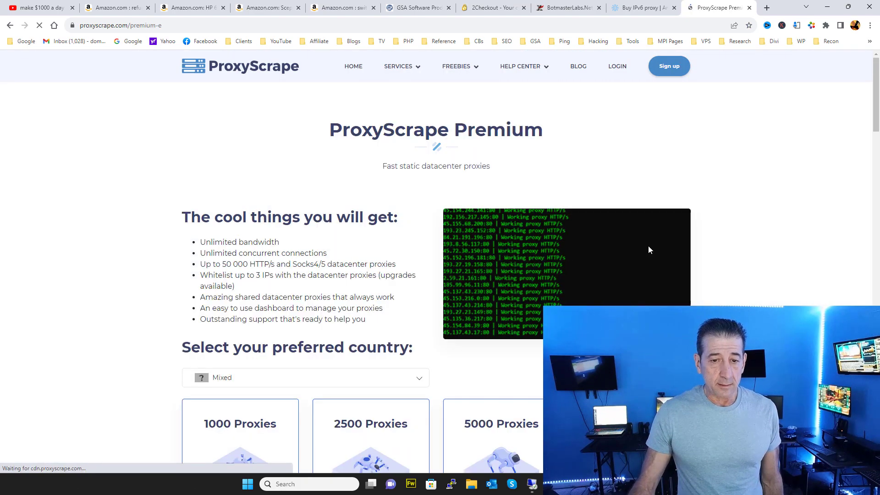
pyautogui.scroll(-7, 878, 164)
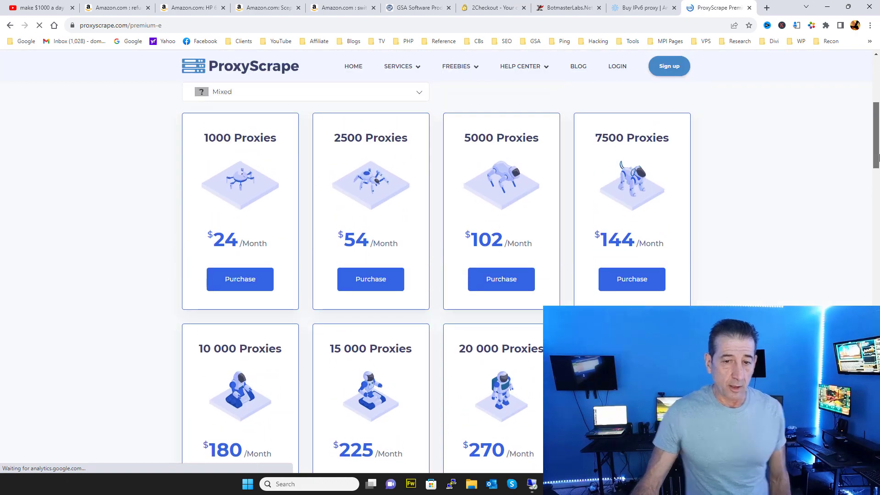
pyautogui.scroll(1, 878, 158)
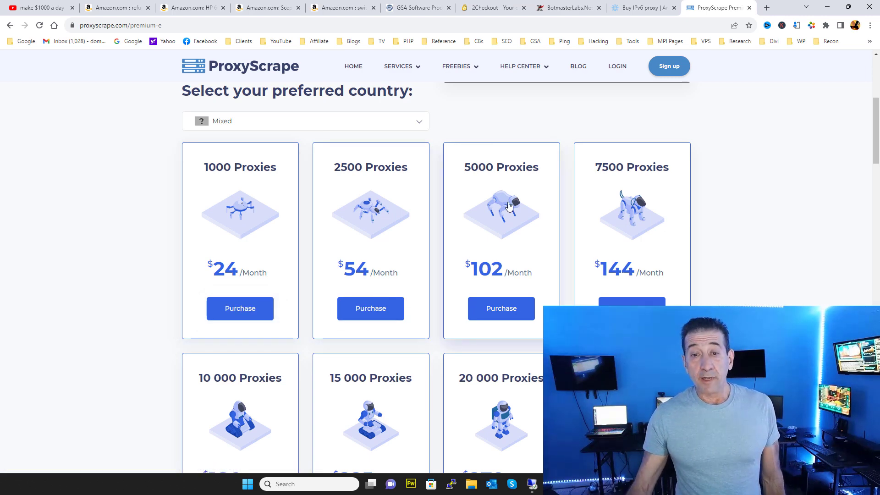
pyautogui.hotkey('ctrl', 'shift', 'Tab')
pyautogui.hotkey('ctrl', 'Tab')
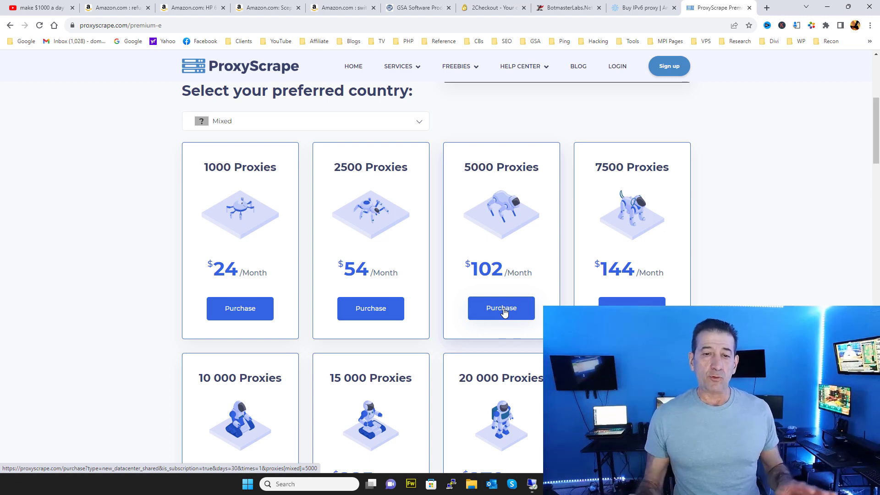
# - Review the ProxyScrape pricing cards, then return to ColdProxy's Bronze $70, Silver $120, Gold $350 plans
pyautogui.scroll(-2, 392, 362)
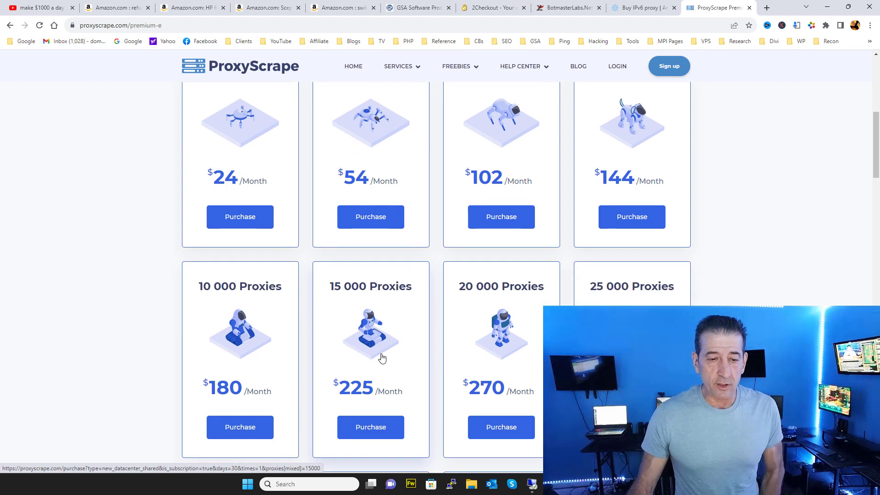
pyautogui.scroll(-1, 369, 367)
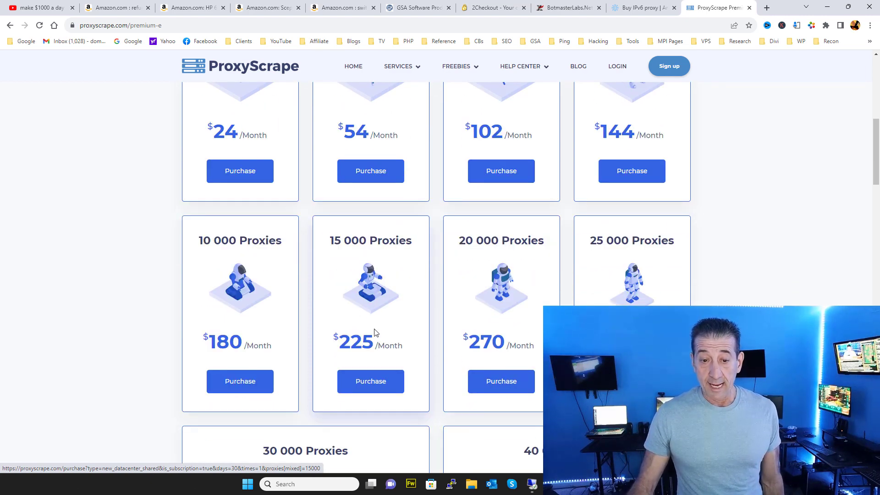
pyautogui.scroll(4, 373, 332)
pyautogui.click(645, 8)
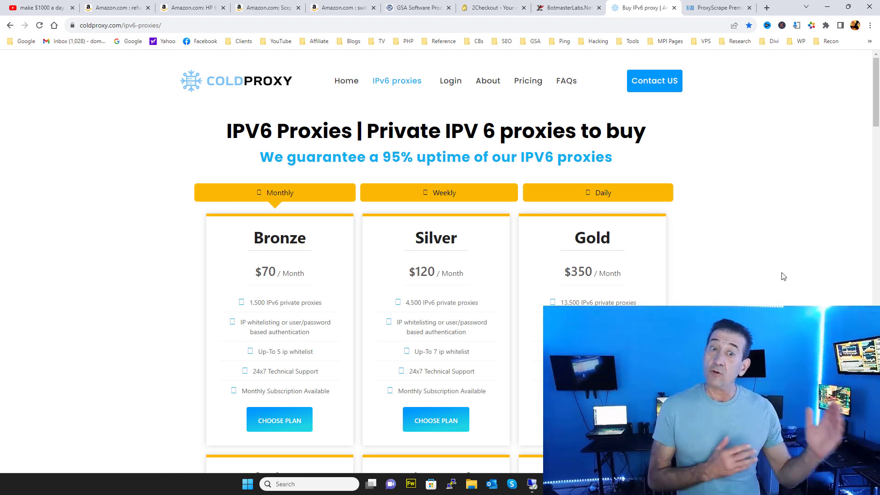
# - Show ProxyScrape's premium pricing again: 1000 proxies $24, 2500 $54, 5000 $102 monthly
pyautogui.click(736, 6)
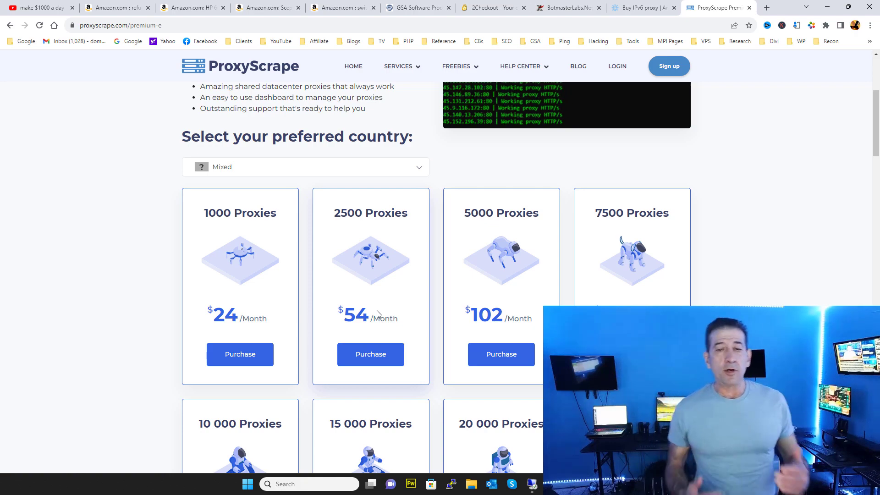
# - Move the BotmasterLabs tab after ProxyScrape and view the 7500–20,000 proxy packages
pyautogui.click(827, 7)
pyautogui.click(532, 484)
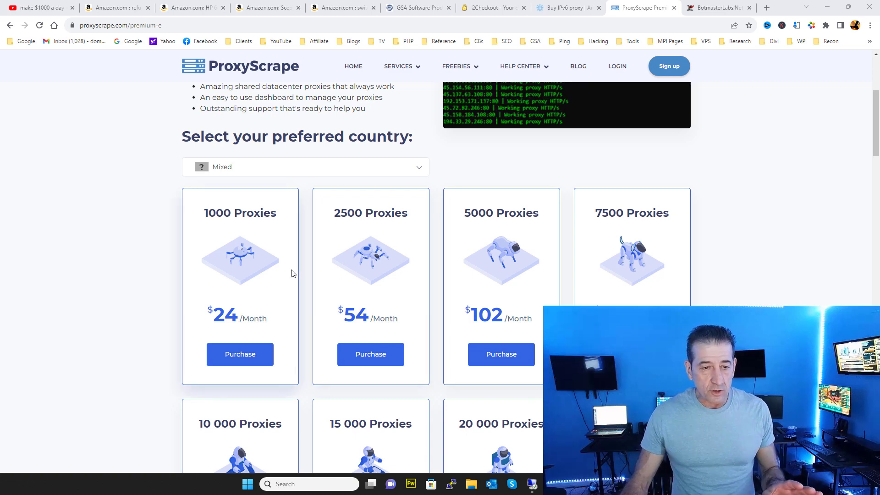
pyautogui.scroll(1, 265, 283)
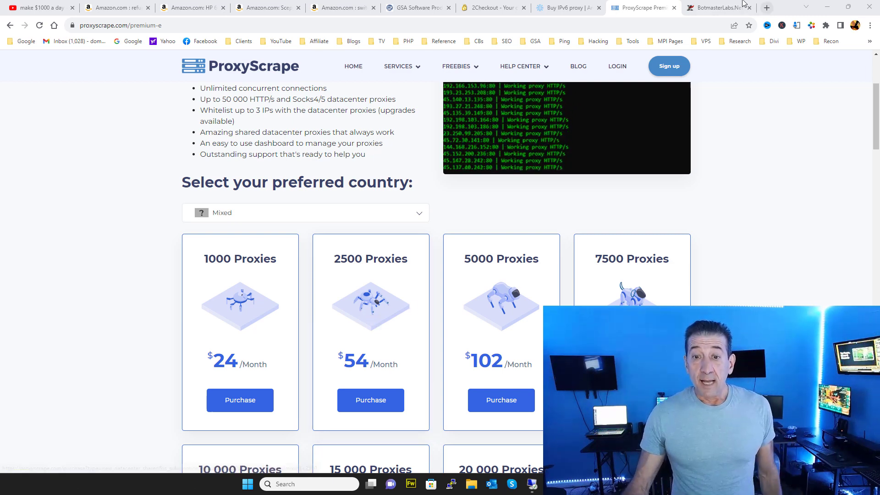
# - Look at the BotmasterLabs site, then go to the remote desktop running GSA Website Contact and XEvil
pyautogui.click(720, 7)
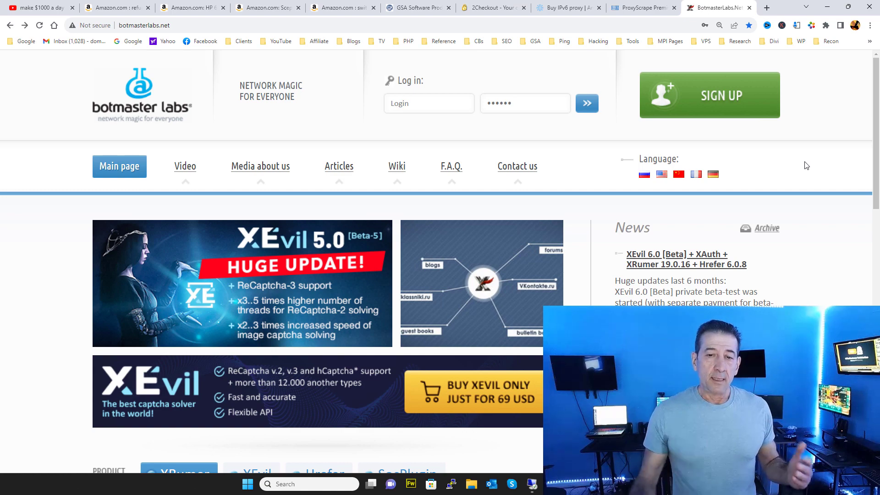
pyautogui.moveTo(878, 101); pyautogui.dragTo(879, 144)
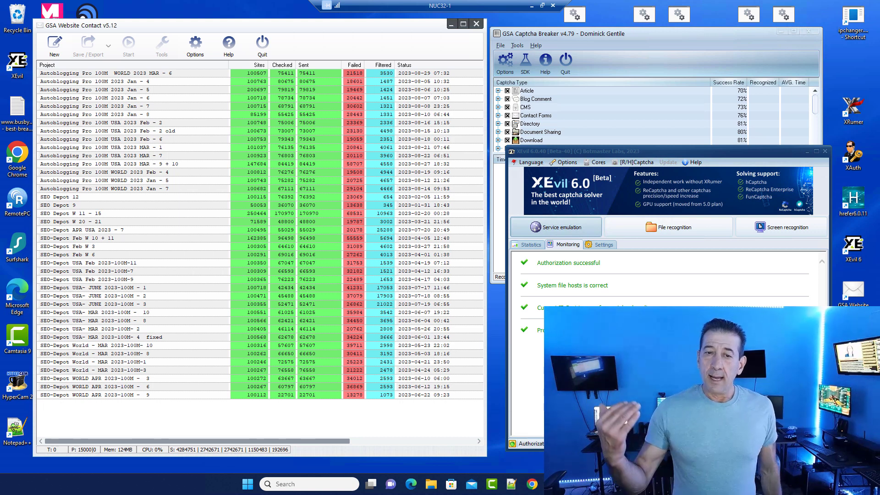
# - Bring XEvil forward and show the Autoblogging Pro 100M WORLD 2023 MAR - 6 per-site sent/failed log
pyautogui.click(623, 153)
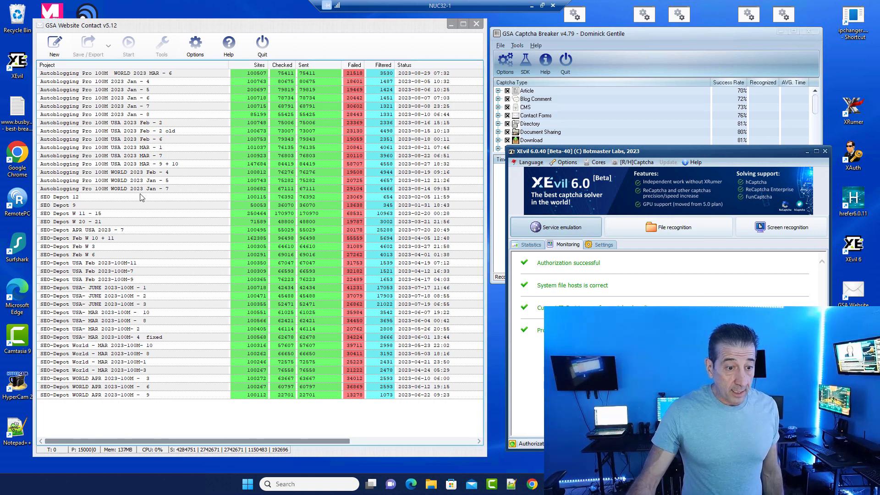
pyautogui.click(138, 74)
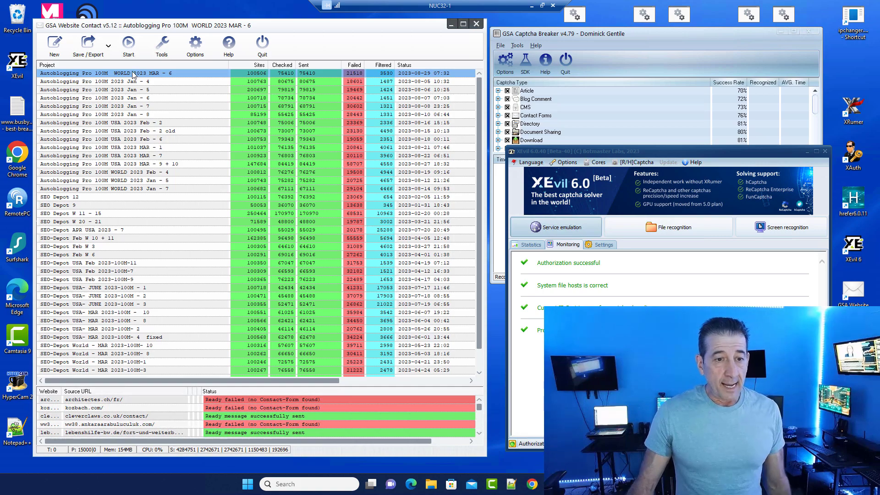
# - Open the top Autoblogging project's settings and browse Filter and Checking to Submission Content
pyautogui.rightClick(133, 73)
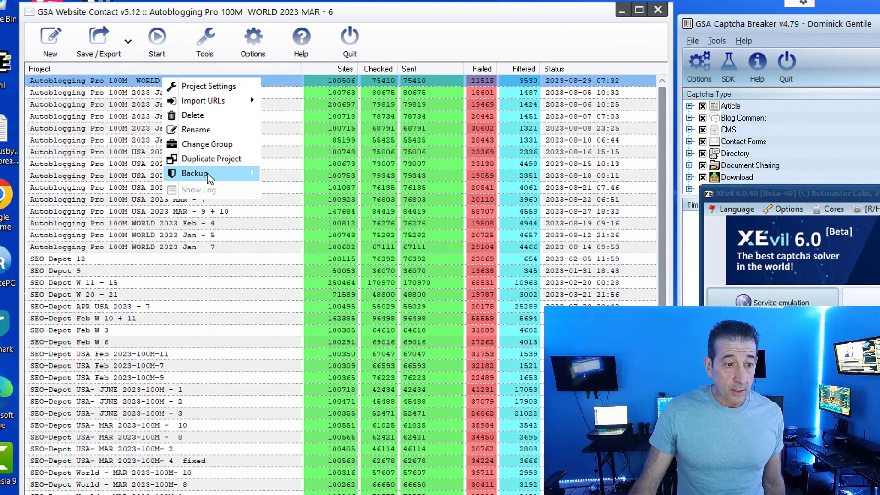
pyautogui.click(202, 87)
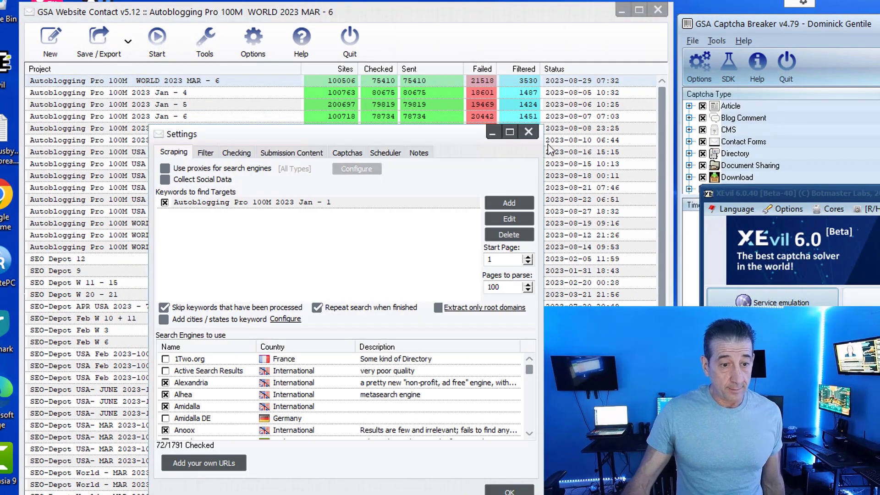
pyautogui.moveTo(325, 132); pyautogui.dragTo(498, 115)
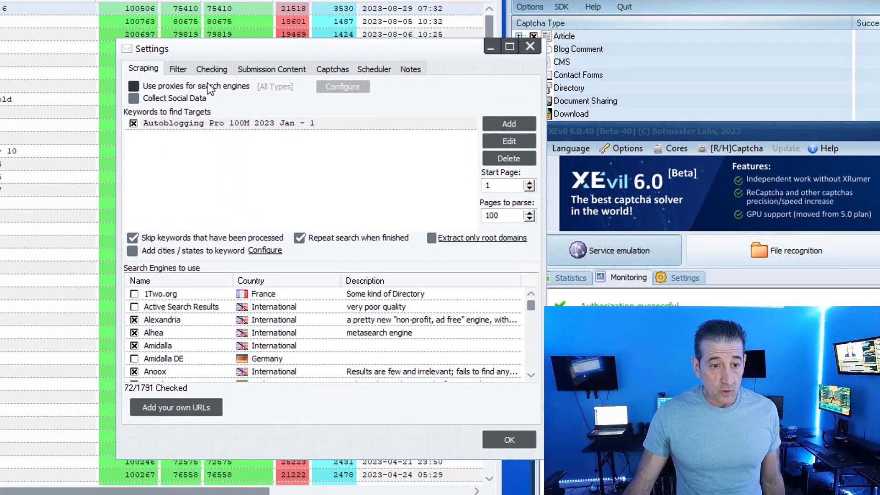
pyautogui.click(179, 69)
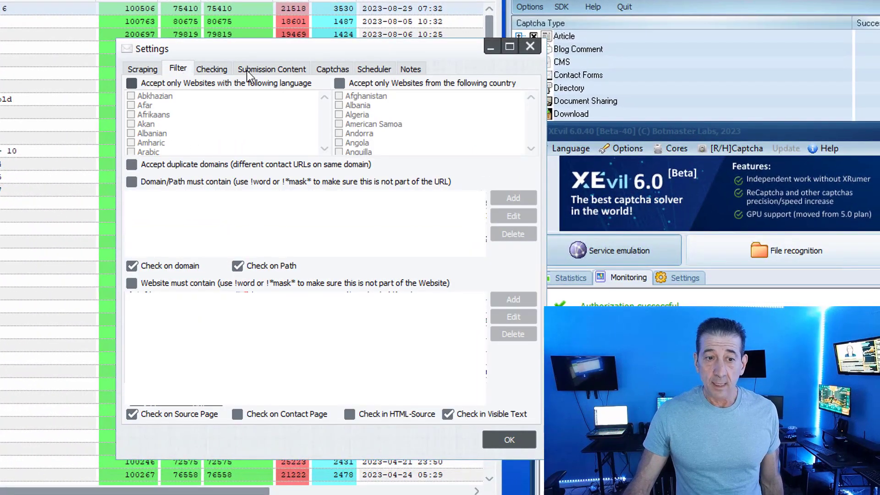
pyautogui.click(216, 70)
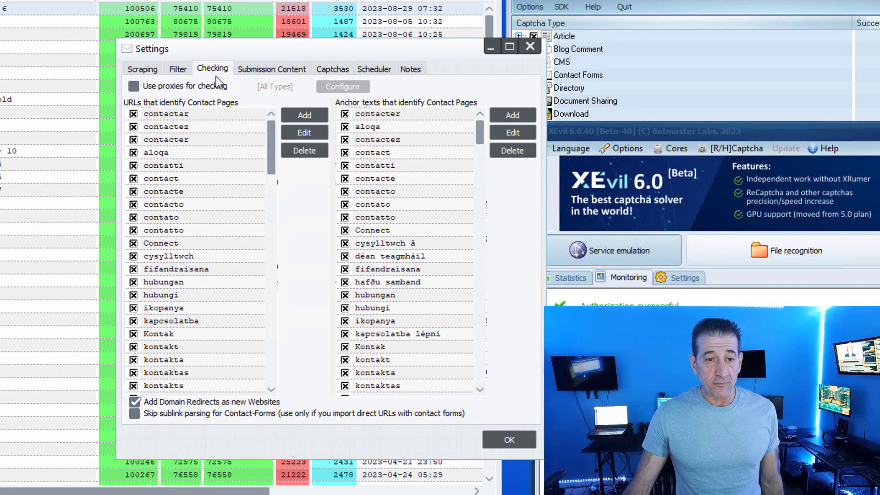
pyautogui.click(254, 71)
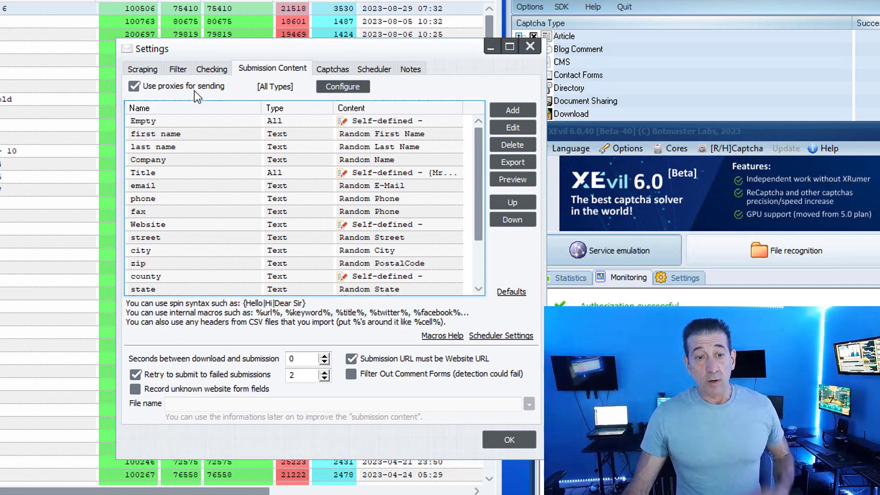
pyautogui.click(341, 87)
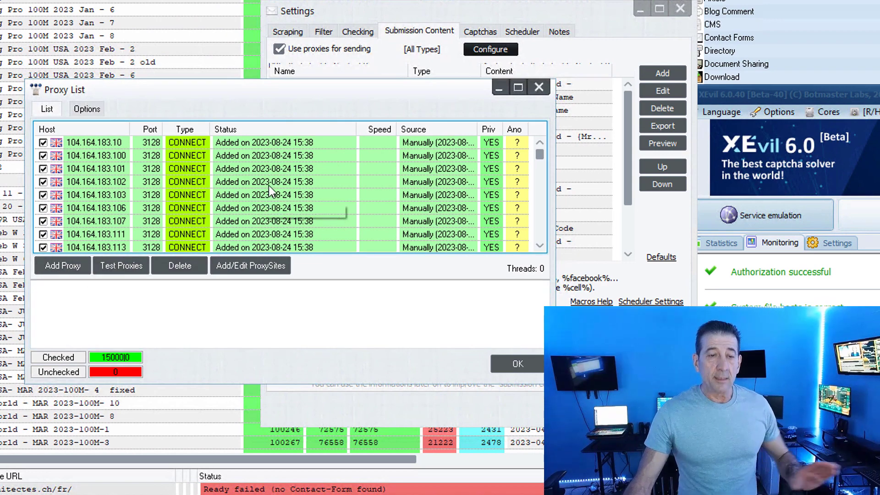
pyautogui.rightClick(298, 181)
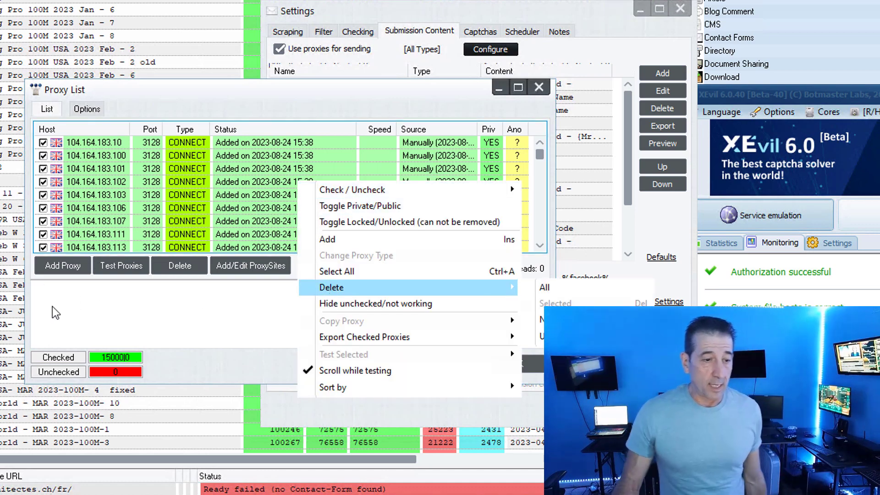
pyautogui.click(131, 302)
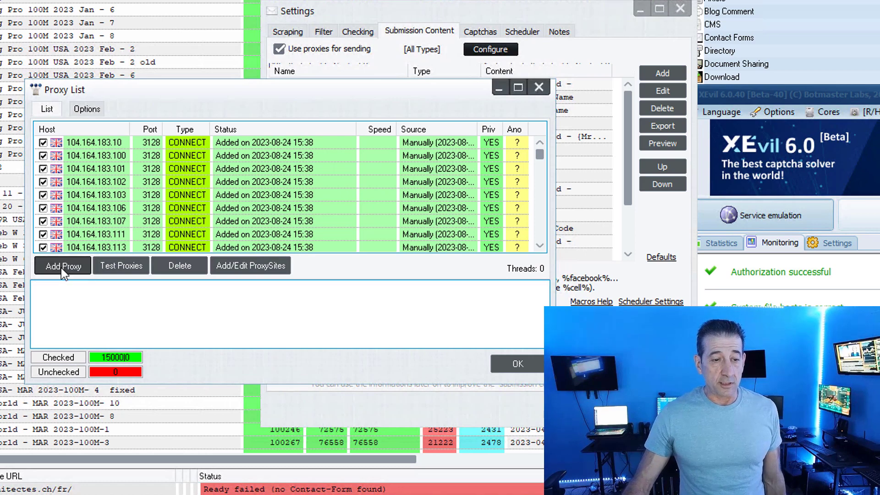
pyautogui.click(62, 268)
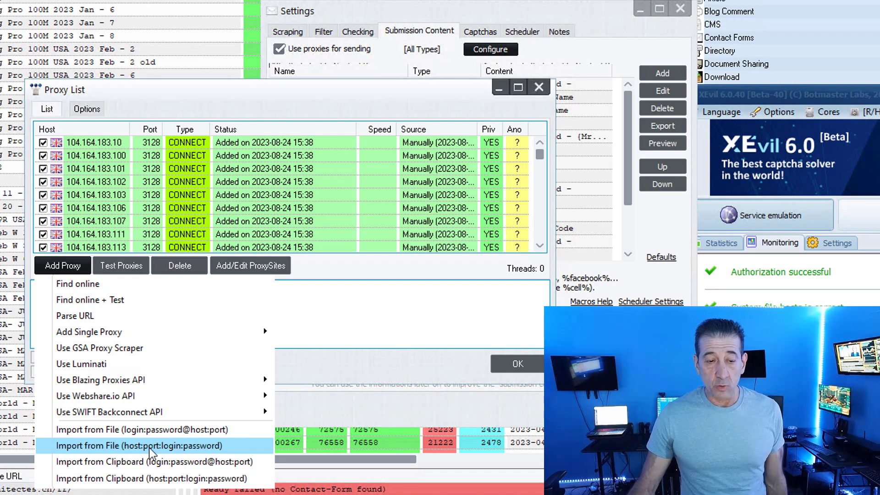
pyautogui.click(297, 322)
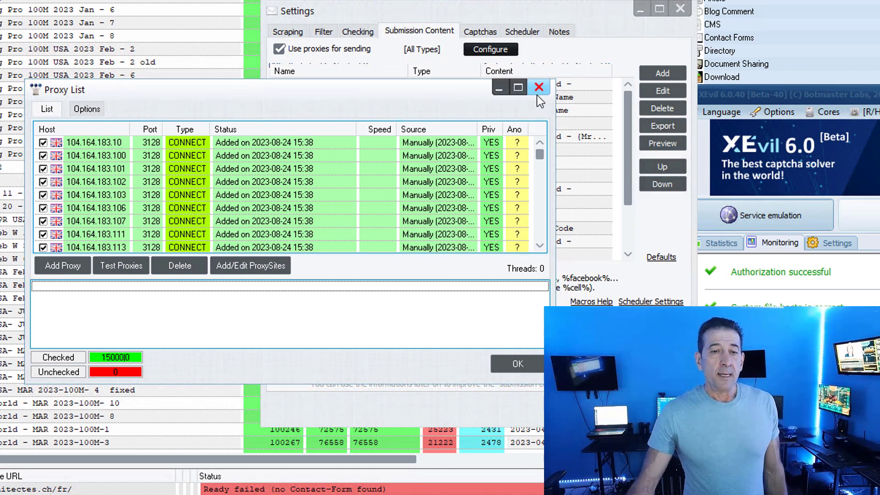
# - Close the GSA proxy list and inspect XEvil's module monitor proxy file without choosing one
pyautogui.click(518, 364)
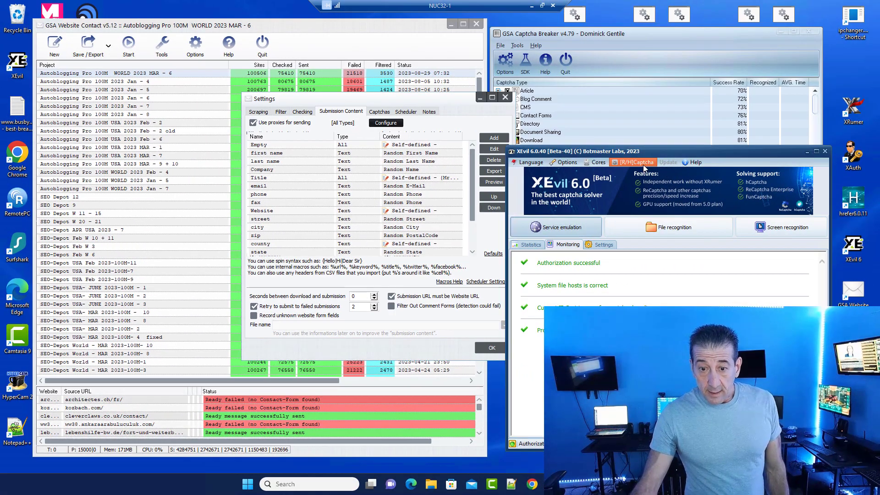
pyautogui.click(657, 158)
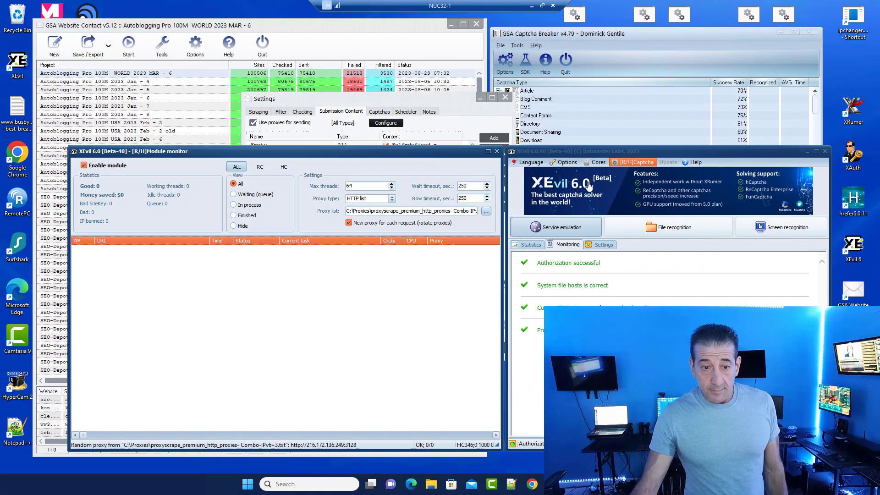
pyautogui.click(485, 211)
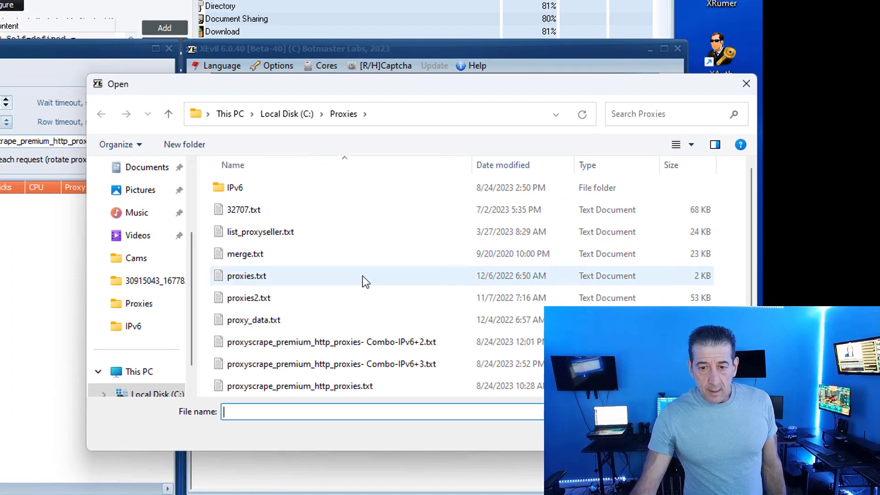
pyautogui.scroll(-1, 367, 279)
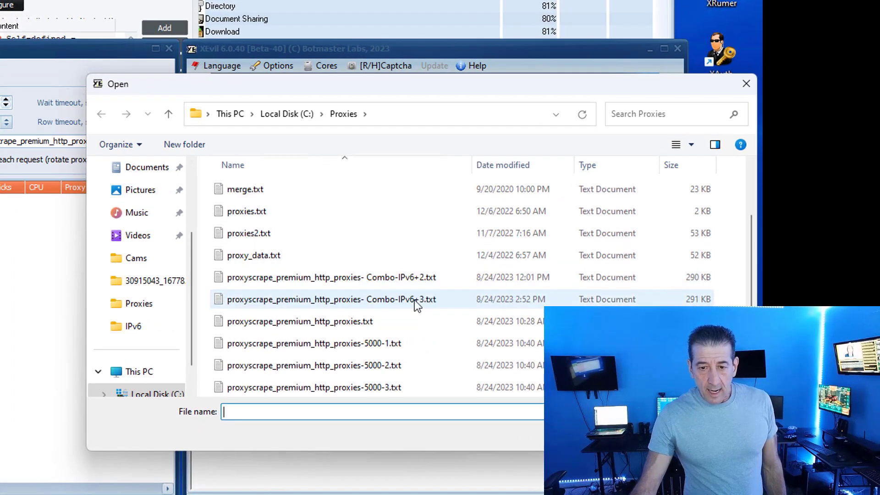
pyautogui.click(746, 85)
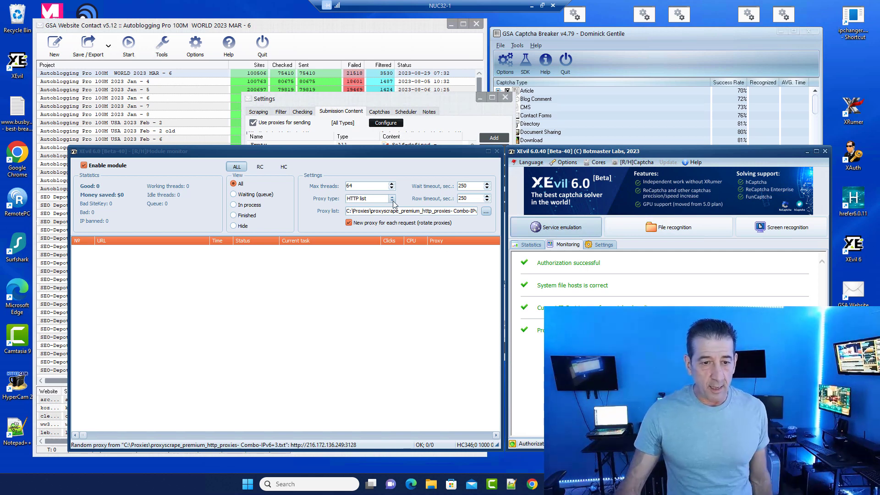
# - Leave the module monitor and show XEvil's RuCaptcha service emulation settings on 127.0.0.1:80
pyautogui.click(367, 186)
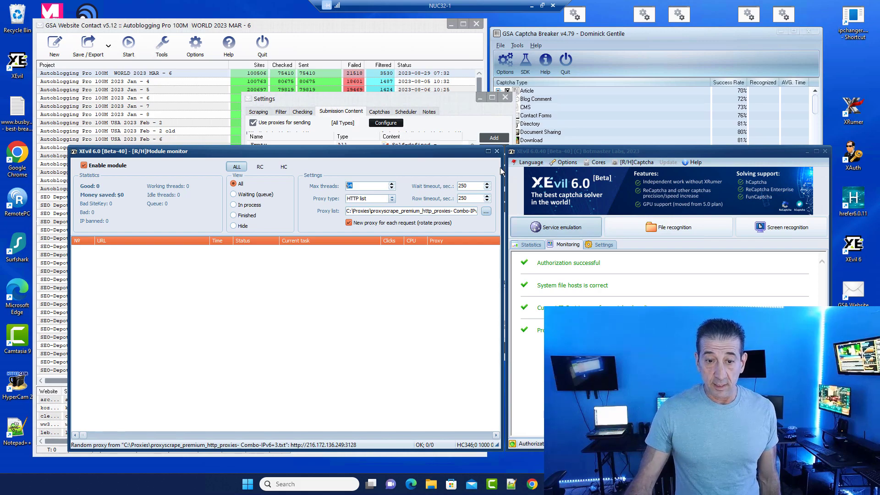
pyautogui.click(497, 150)
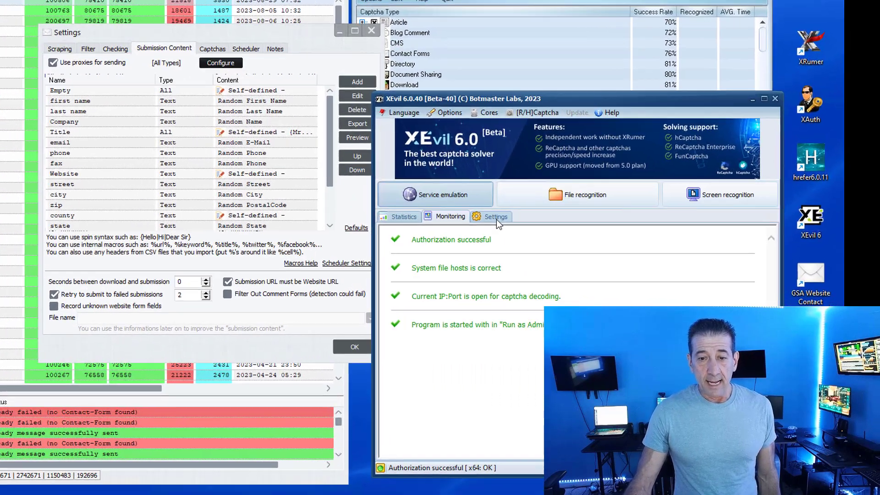
pyautogui.click(603, 245)
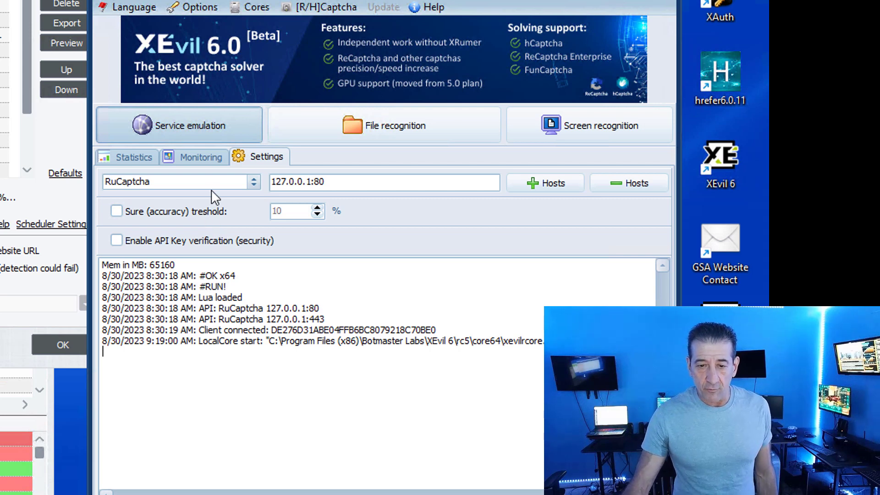
# - Switch XEvil's emulated captcha service from RuCaptcha to 2Captcha
pyautogui.click(247, 186)
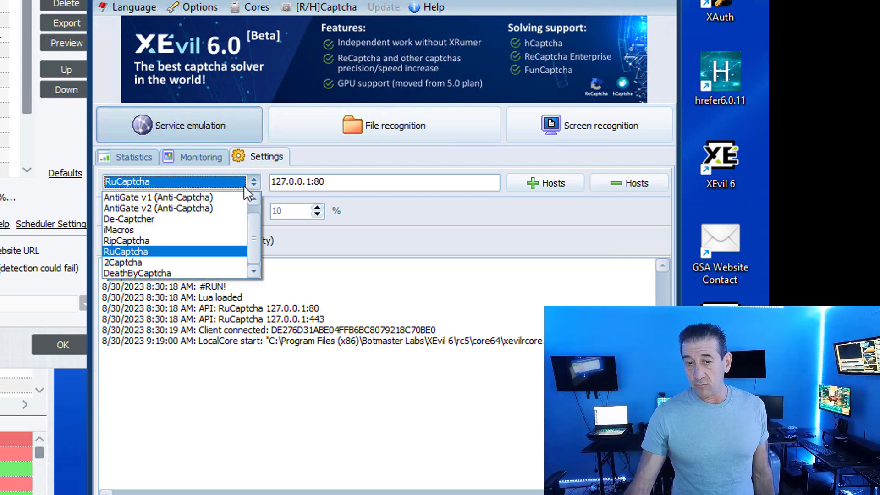
pyautogui.click(194, 262)
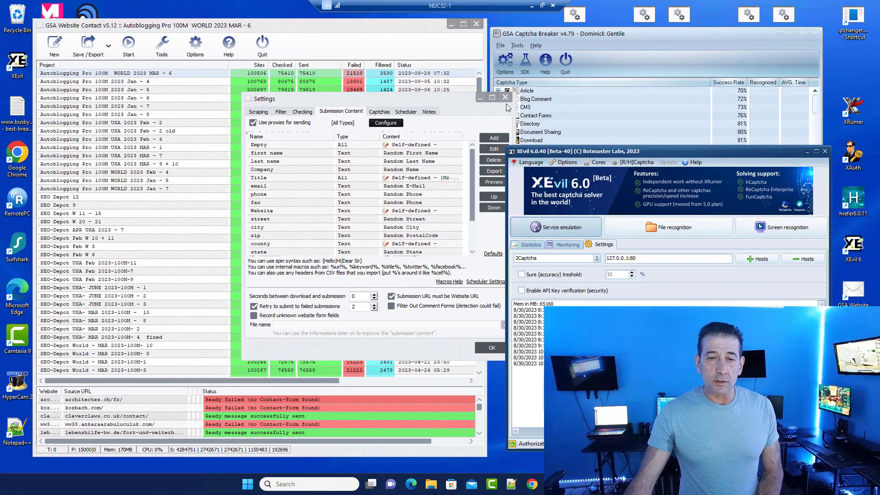
# - Close the project Settings dialog without starting the project, and shut down XEvil
pyautogui.click(505, 97)
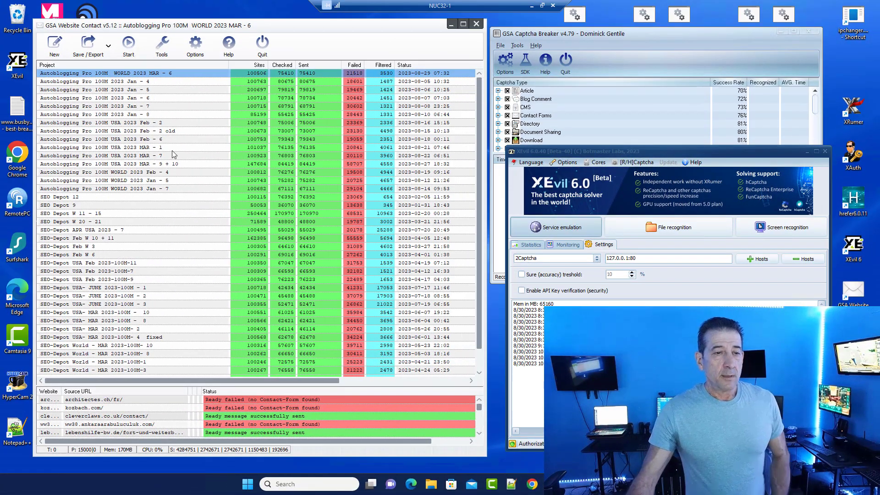
pyautogui.click(143, 51)
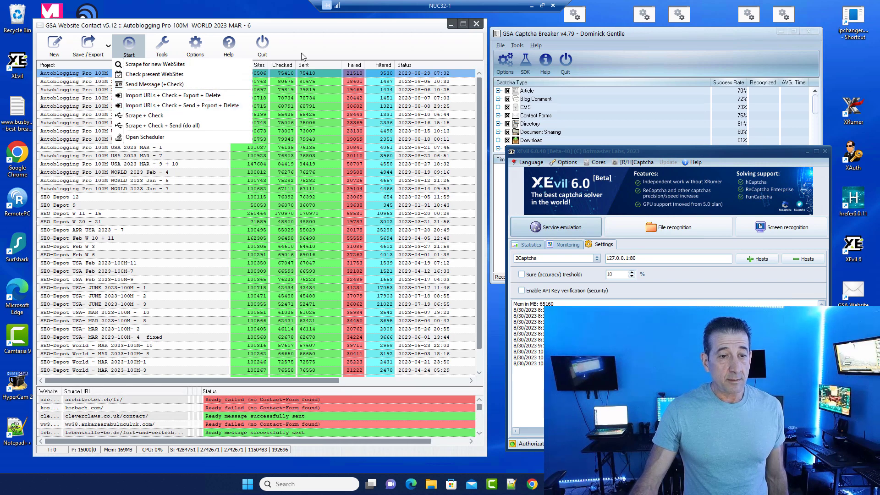
pyautogui.click(209, 49)
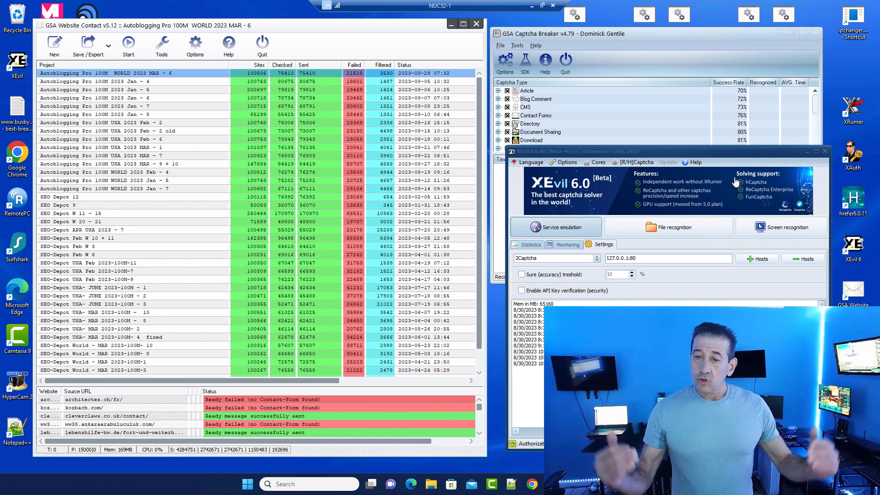
pyautogui.click(825, 151)
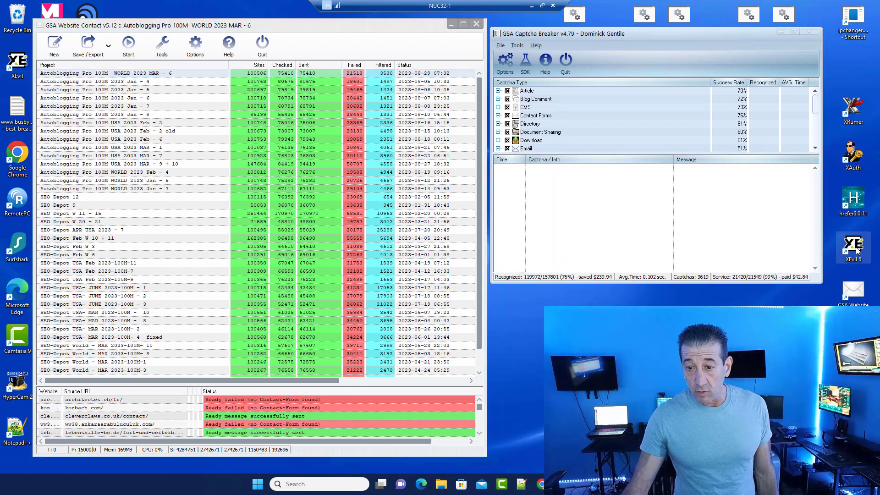
# - Relaunch XEvil 6 as administrator, dismiss the XAuth login, and nudge its window into place
pyautogui.rightClick(857, 249)
pyautogui.click(788, 293)
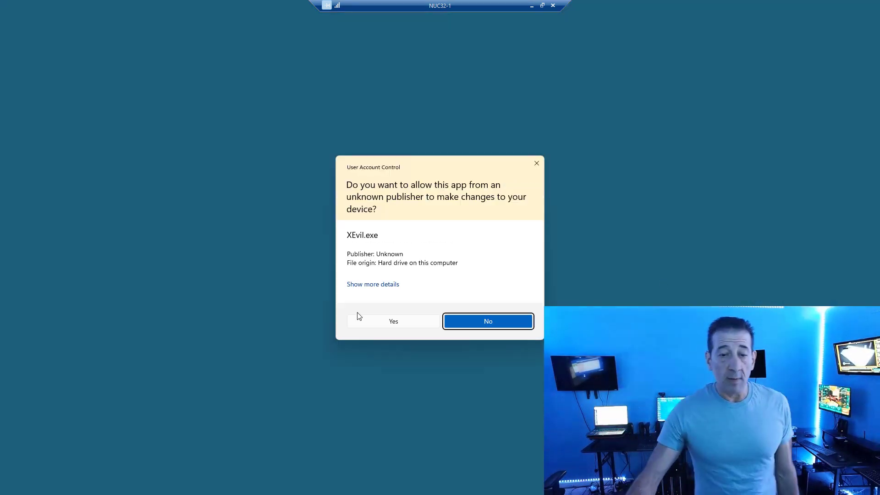
pyautogui.click(391, 320)
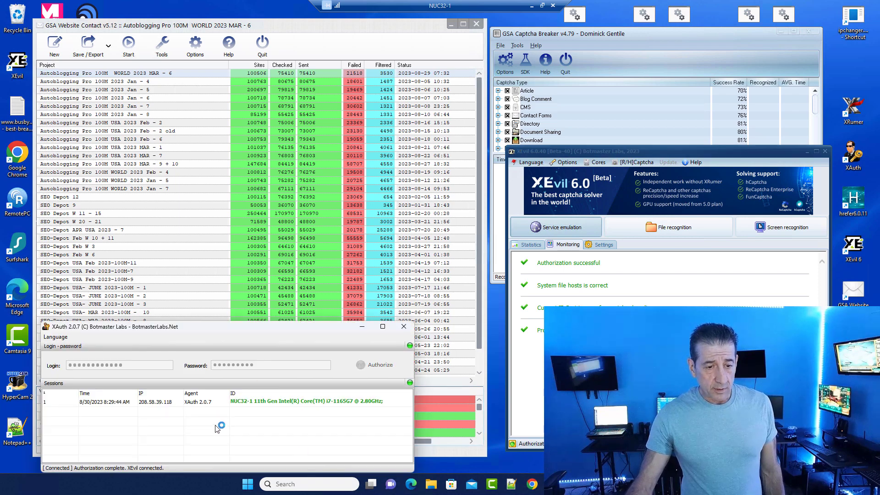
pyautogui.click(362, 328)
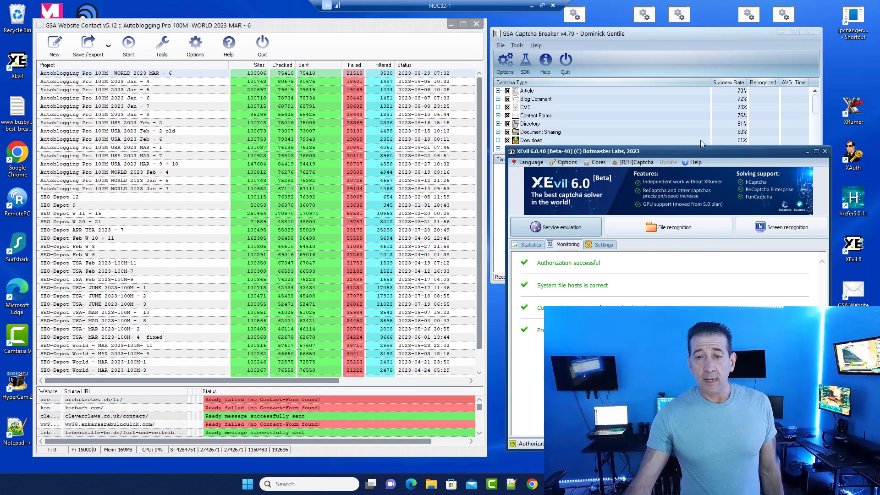
pyautogui.moveTo(673, 153); pyautogui.dragTo(666, 161)
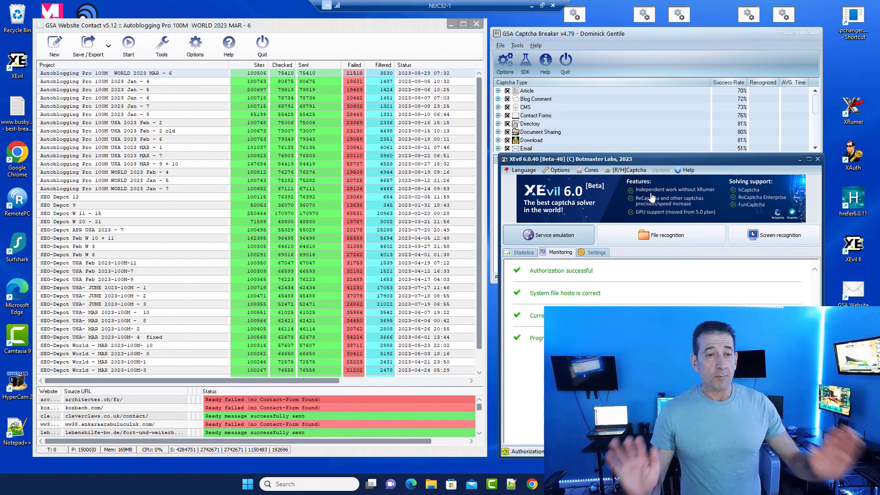
# - In MAR - 6 project Submission Content settings, set failed-submission retries to 2 and enlarge the window
pyautogui.click(146, 74)
pyautogui.rightClick(146, 74)
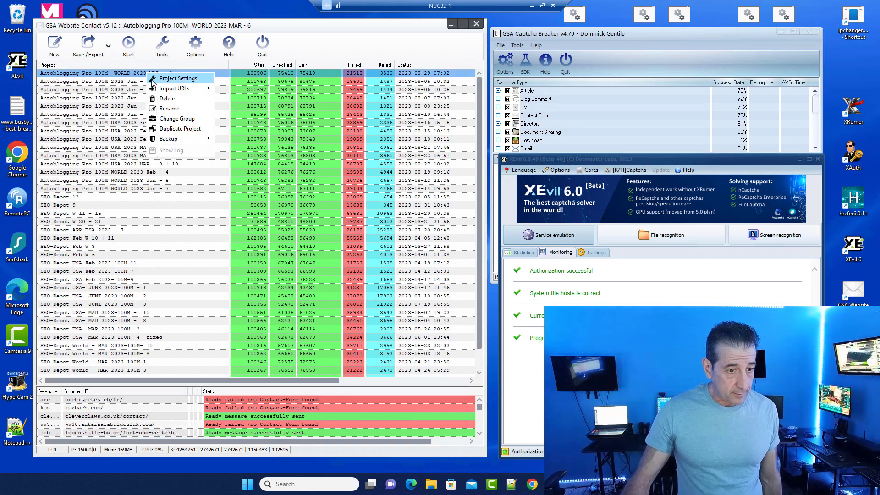
pyautogui.click(178, 79)
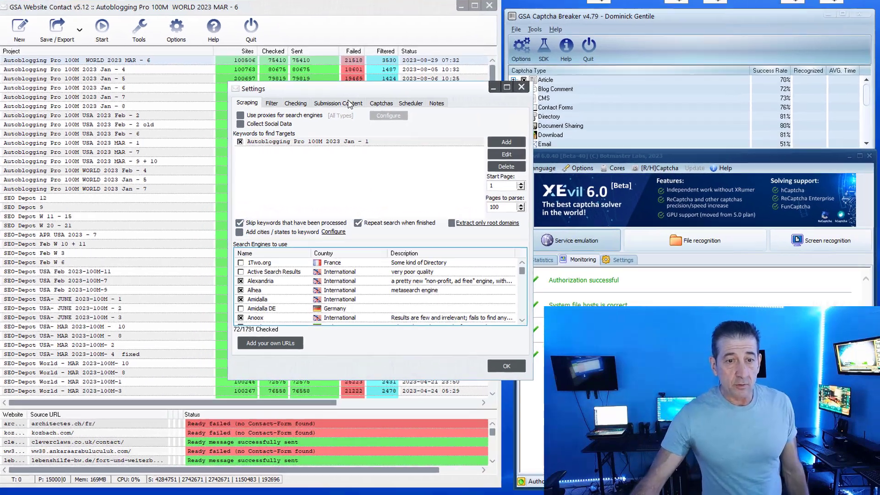
pyautogui.click(349, 104)
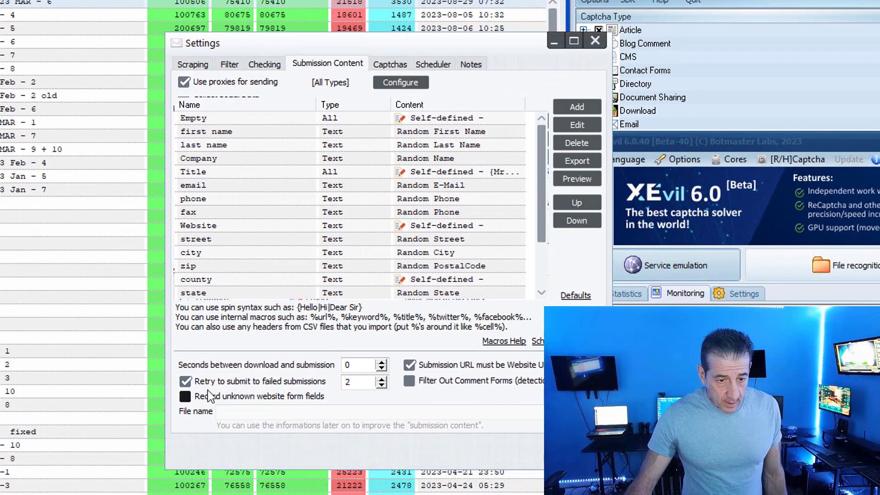
pyautogui.click(381, 379)
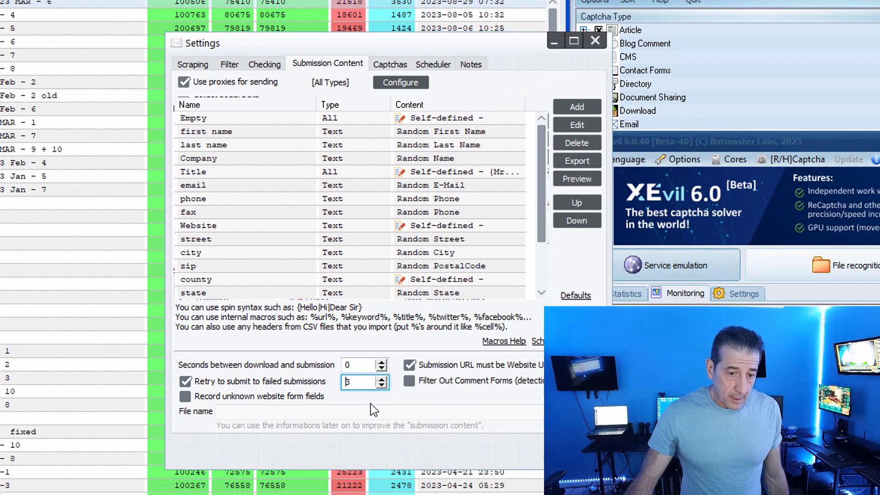
pyautogui.moveTo(609, 469); pyautogui.dragTo(630, 490)
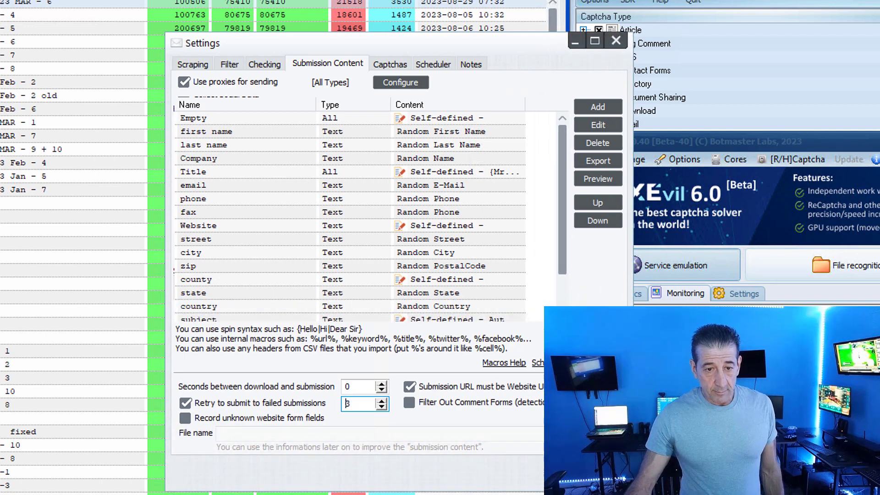
pyautogui.moveTo(379, 41); pyautogui.dragTo(312, 37)
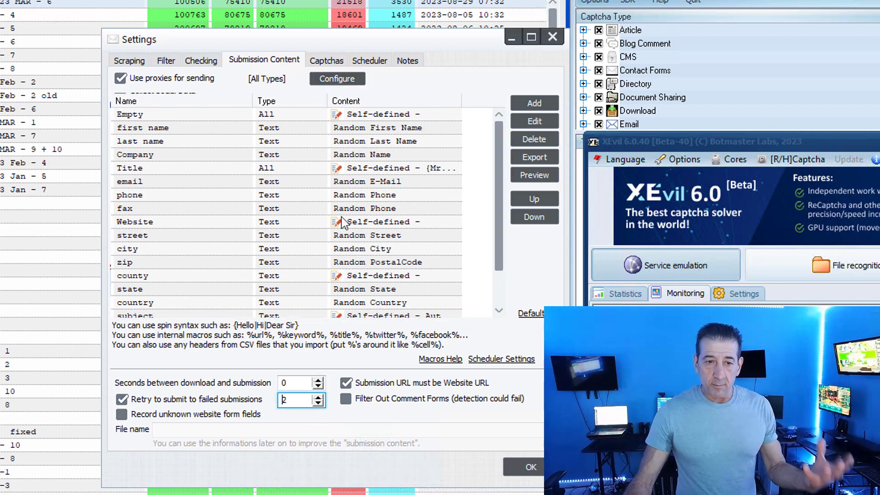
pyautogui.click(323, 59)
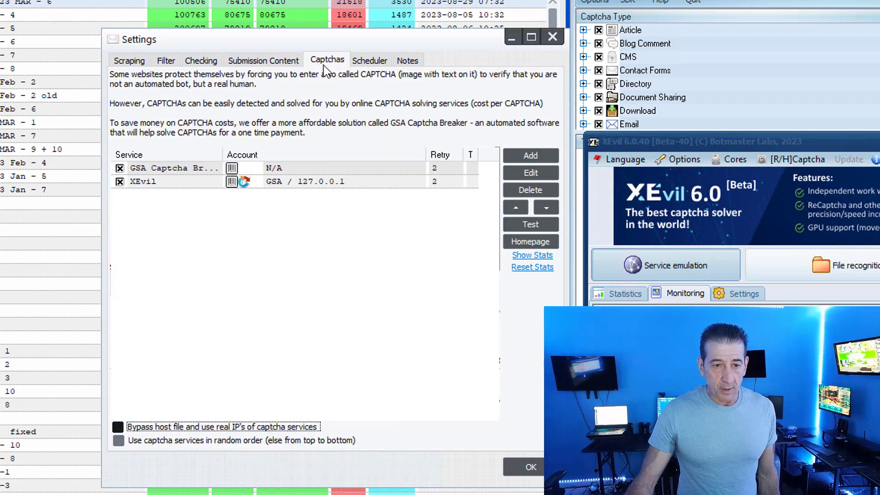
pyautogui.click(338, 170)
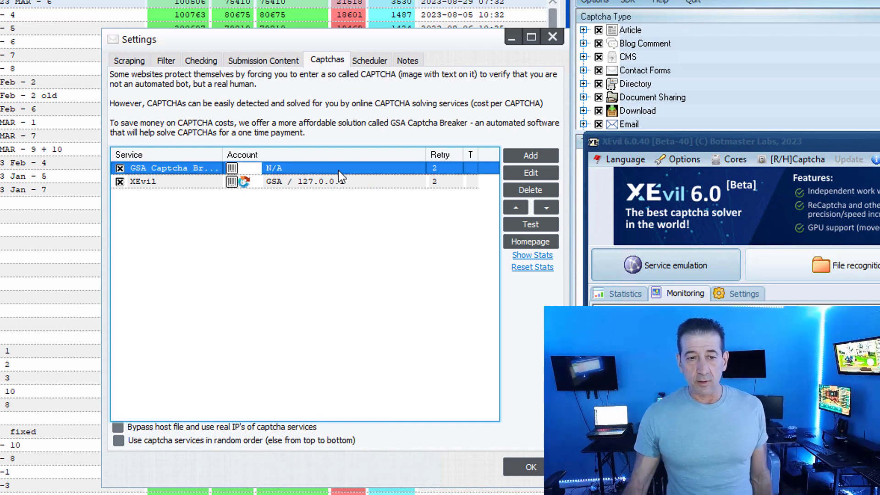
pyautogui.doubleClick(339, 168)
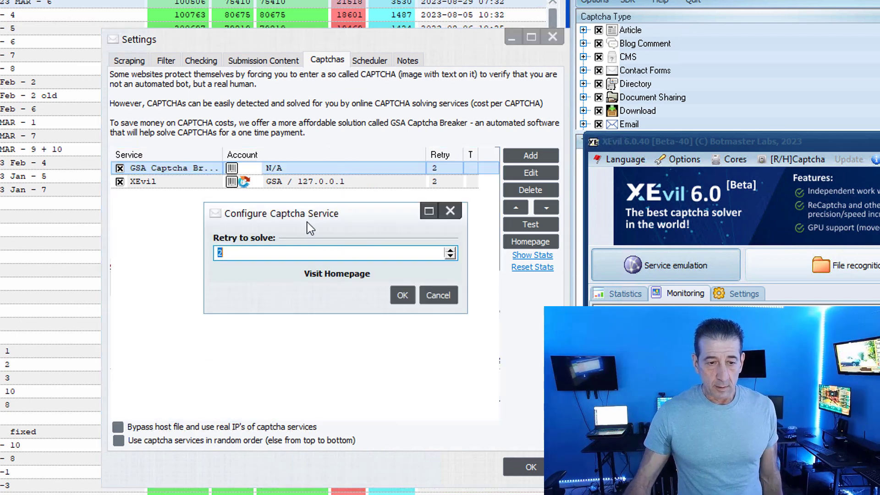
pyautogui.click(403, 295)
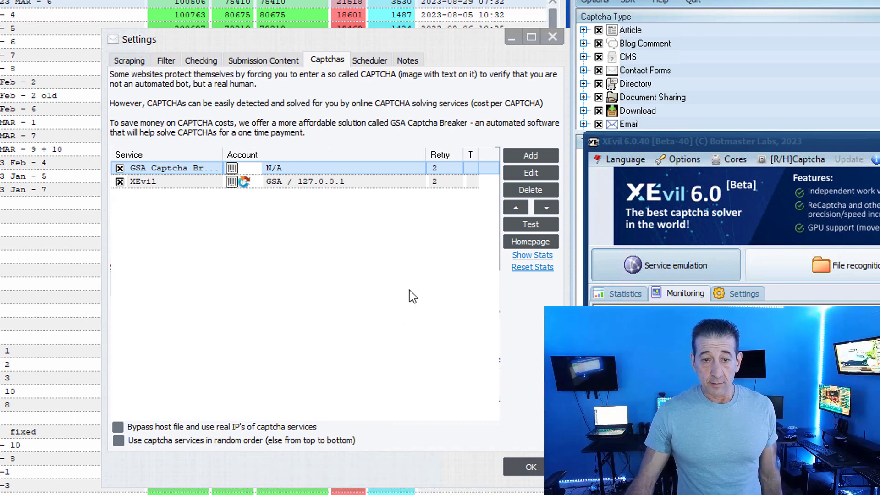
pyautogui.click(530, 173)
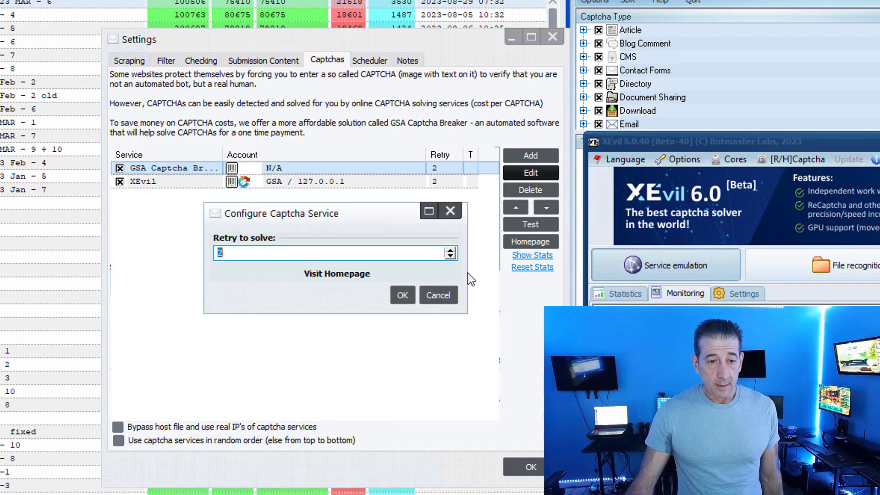
pyautogui.click(438, 295)
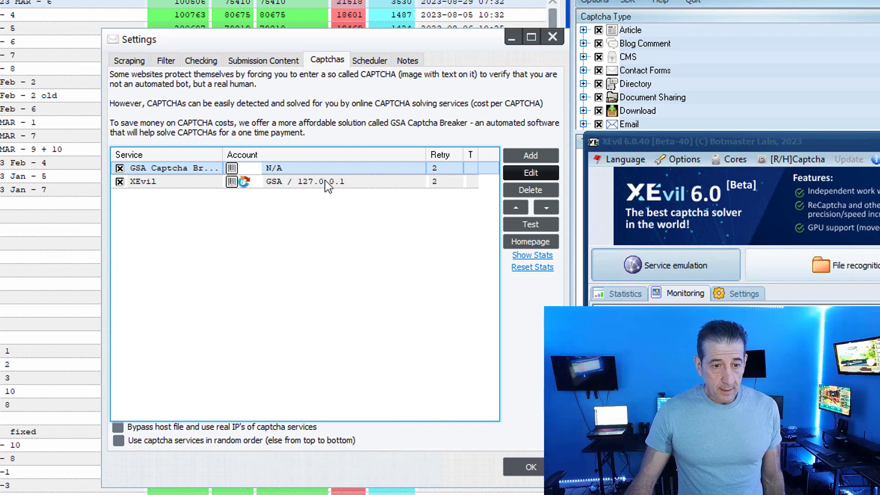
pyautogui.click(326, 181)
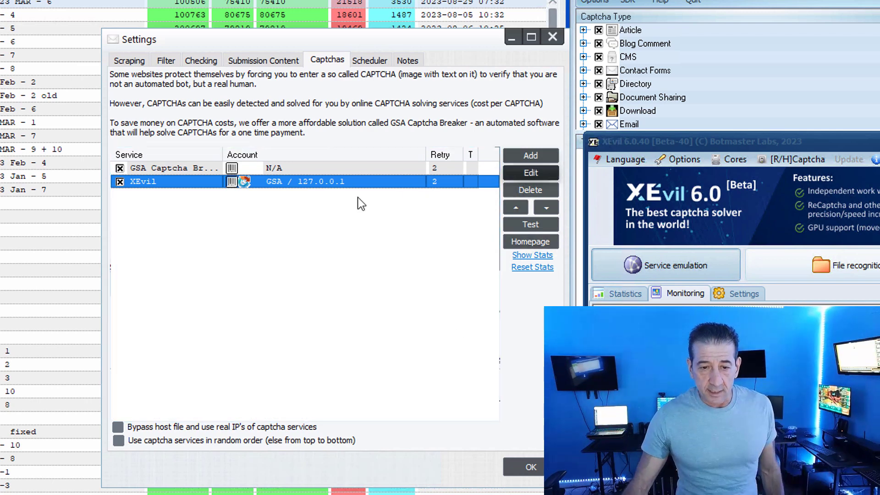
# - Run an internal test captcha through XEvil, which returns the correct answer 9t4vk
pyautogui.click(516, 153)
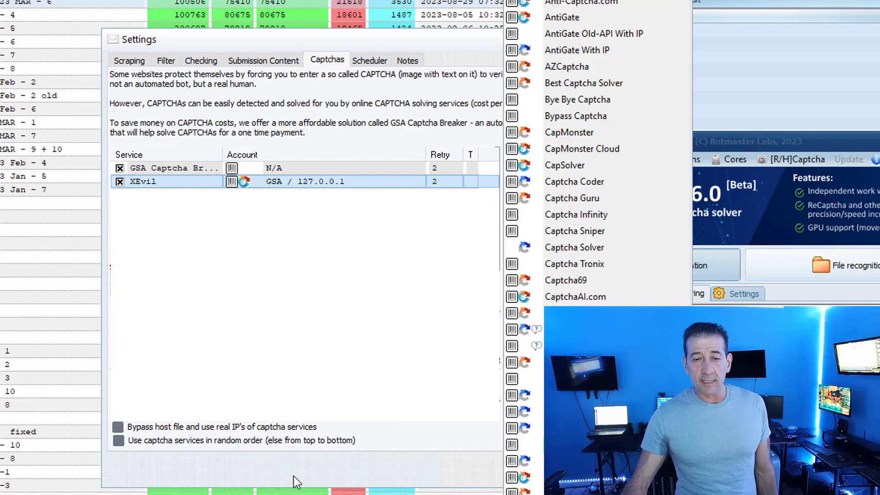
pyautogui.click(319, 318)
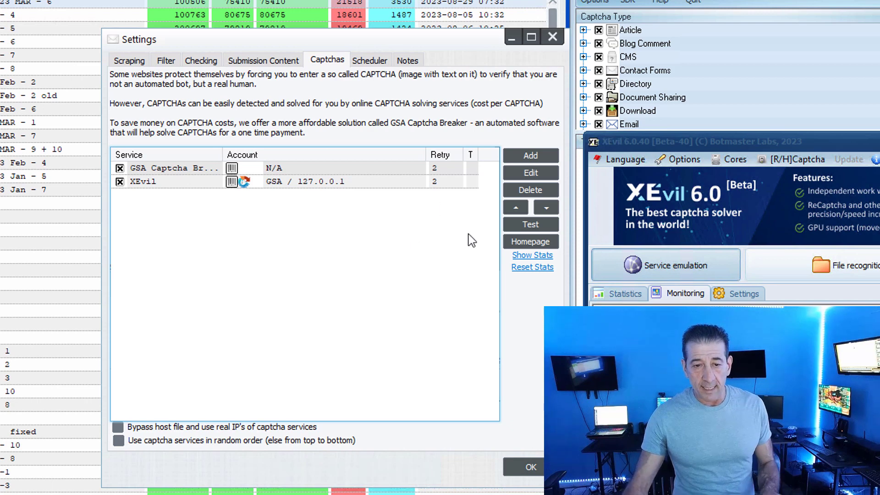
pyautogui.click(532, 226)
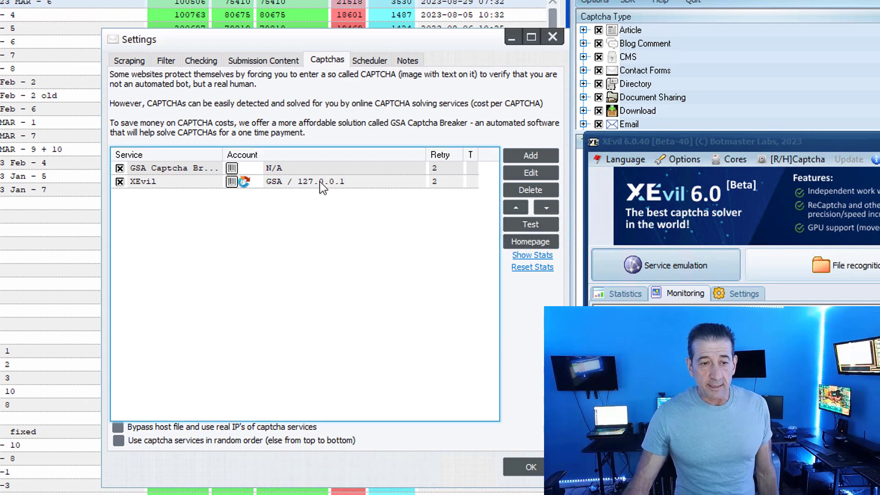
pyautogui.click(320, 183)
pyautogui.click(518, 226)
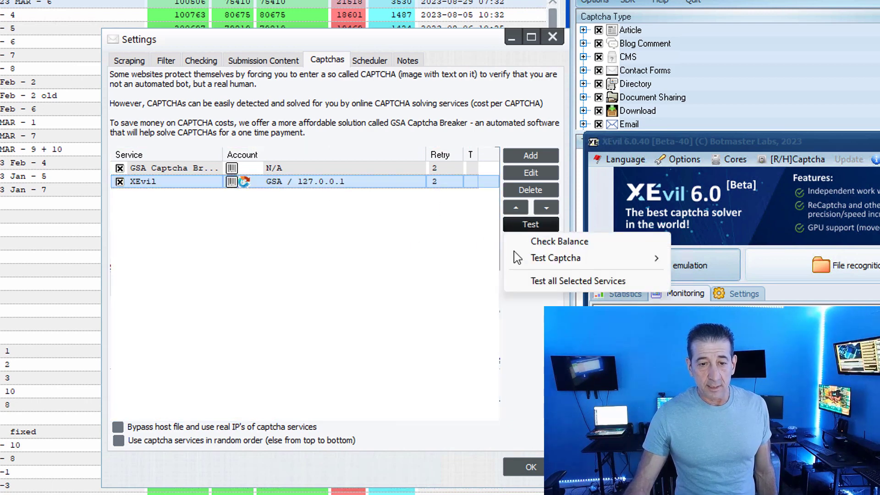
pyautogui.moveTo(568, 260)
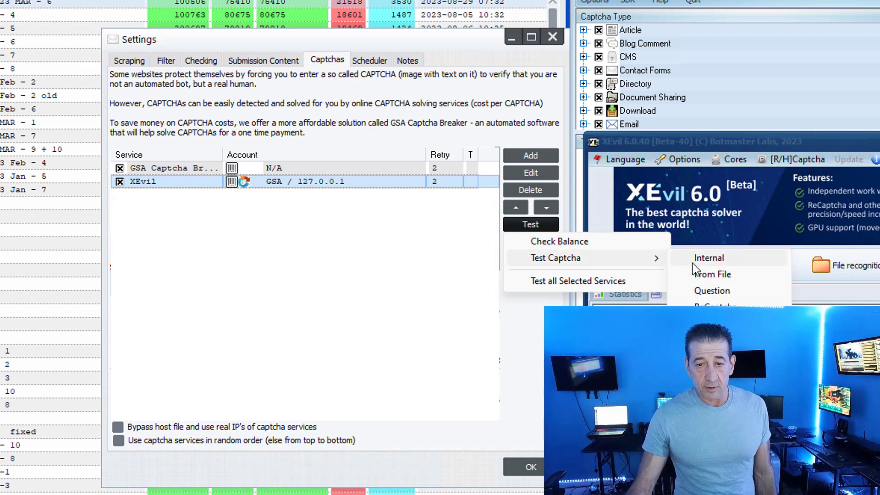
pyautogui.click(706, 258)
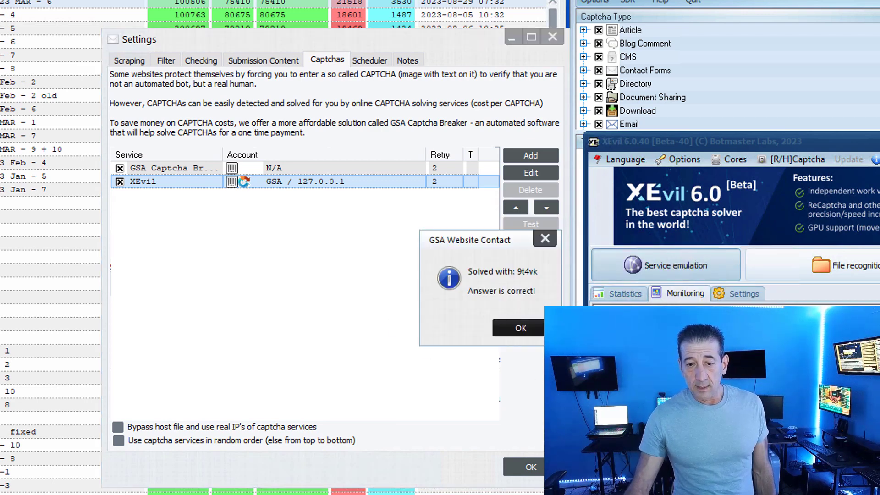
# - Dismiss the test result and check XEvil's solve stats in the captcha services list
pyautogui.click(508, 327)
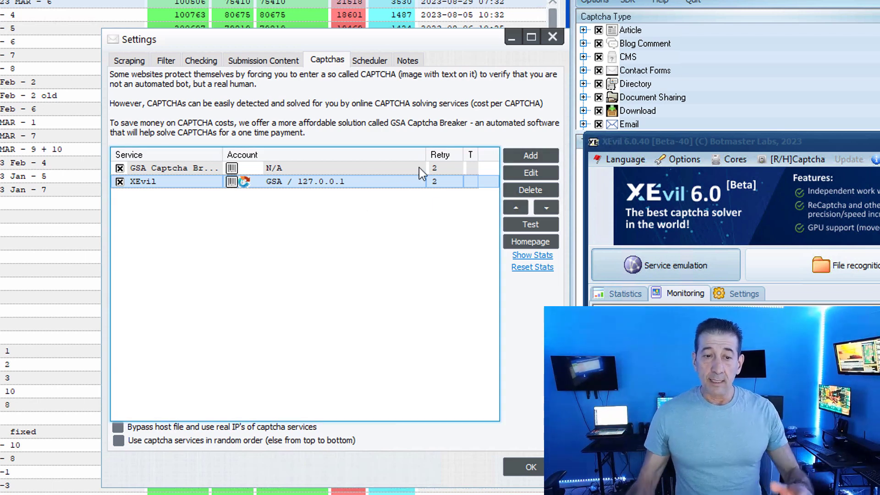
pyautogui.moveTo(419, 168)
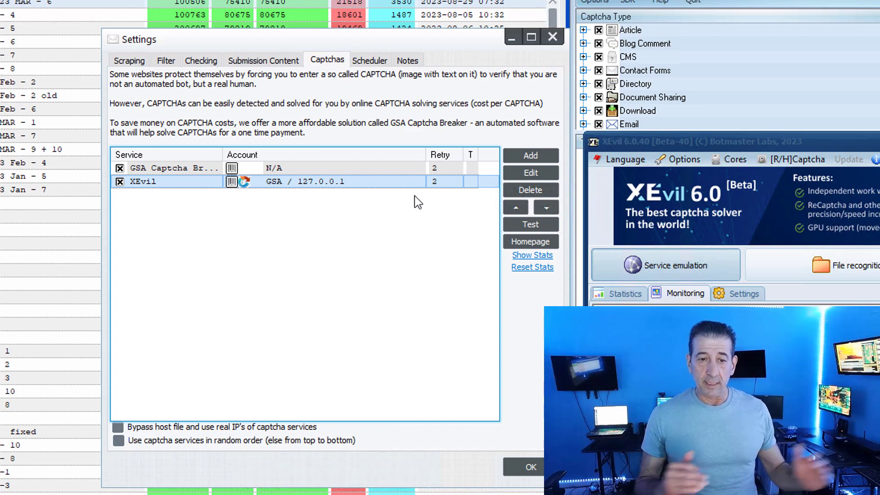
# - On Submission Content, open the subject field to read its full Autoblogging Pro text
pyautogui.click(284, 60)
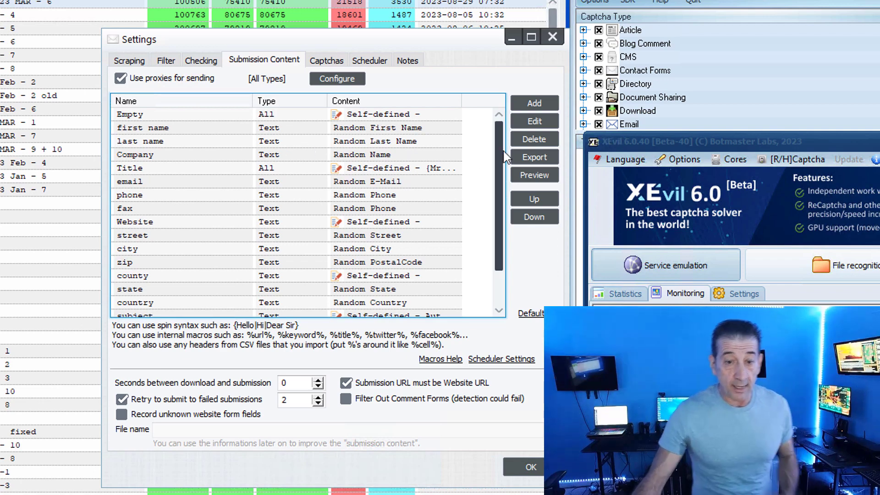
pyautogui.scroll(-3, 504, 183)
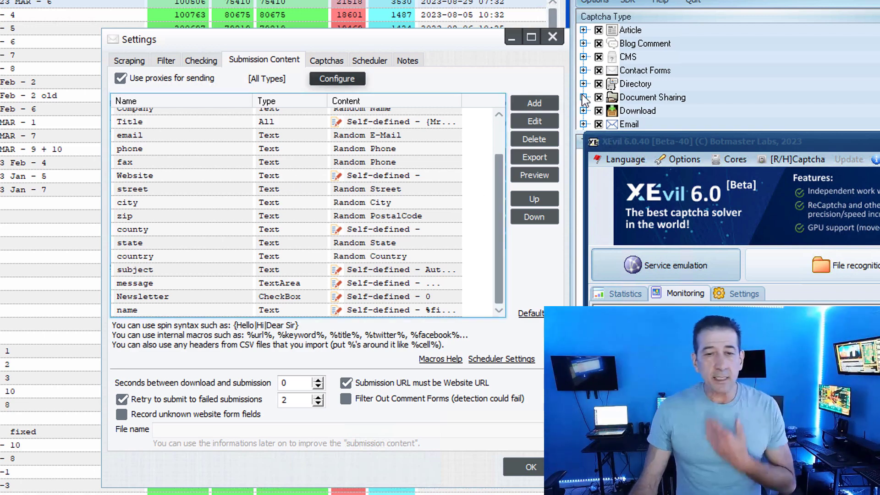
pyautogui.moveTo(100, 34); pyautogui.dragTo(9, 0)
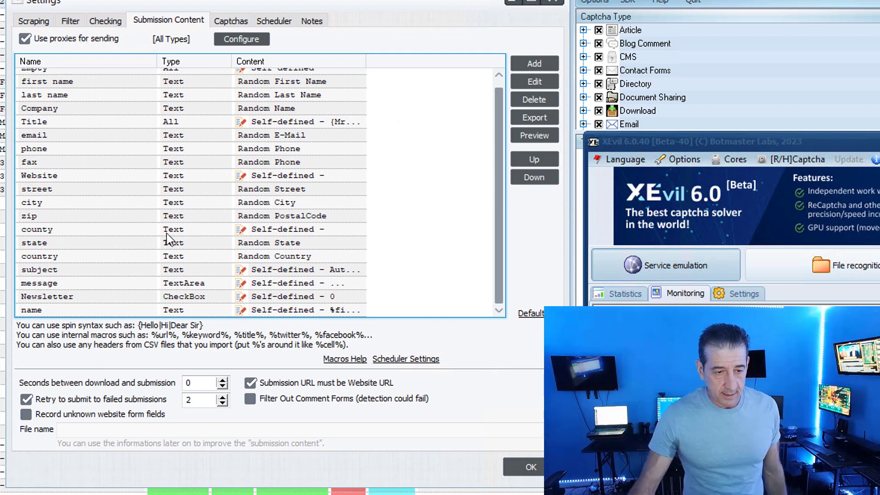
pyautogui.doubleClick(271, 271)
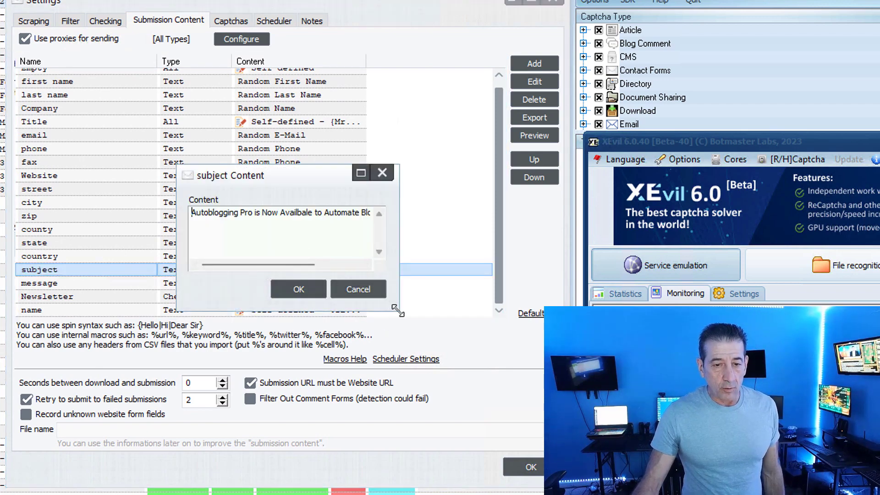
pyautogui.moveTo(398, 311); pyautogui.dragTo(633, 326)
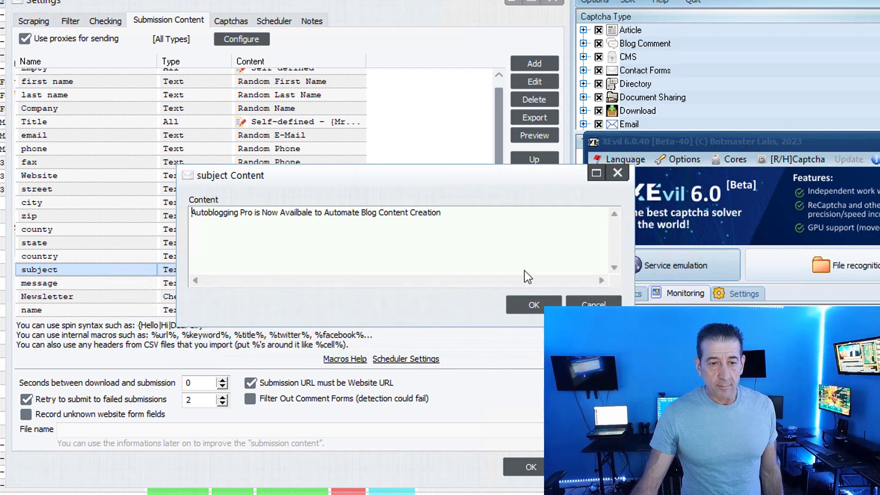
pyautogui.click(532, 305)
# - Review the message's Autoblogging Pro pitch with four pricing plans and its bit.ly link
pyautogui.click(292, 285)
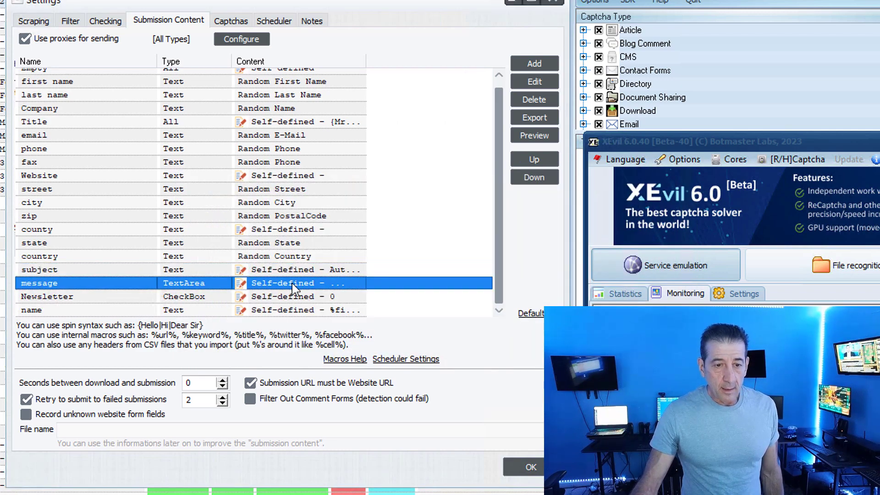
pyautogui.doubleClick(293, 285)
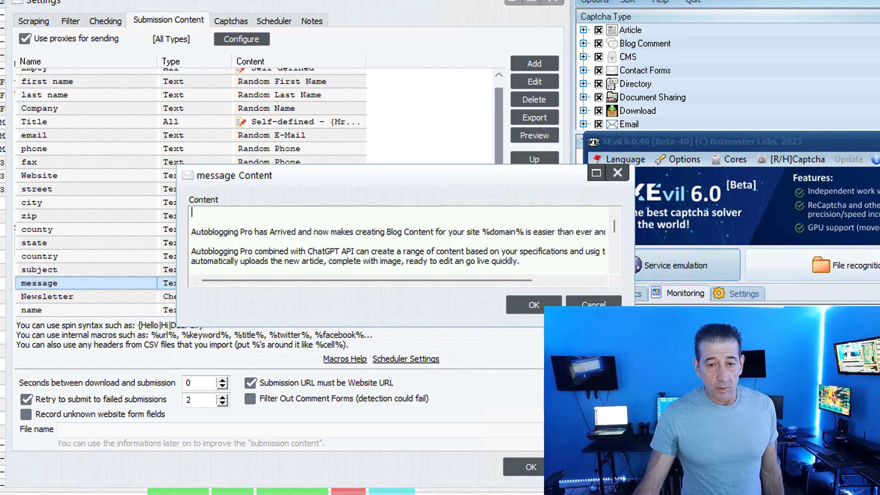
pyautogui.moveTo(627, 326); pyautogui.dragTo(743, 473)
pyautogui.moveTo(254, 358); pyautogui.dragTo(176, 357)
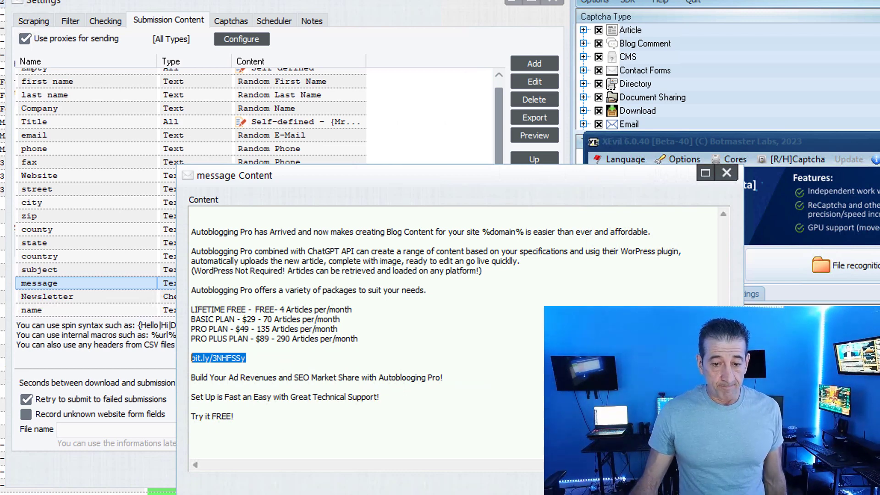
pyautogui.press('Escape')
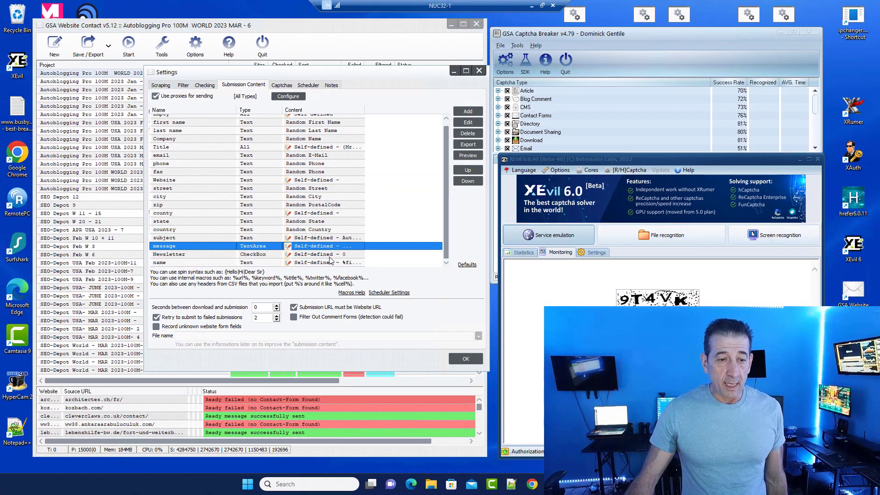
pyautogui.click(329, 256)
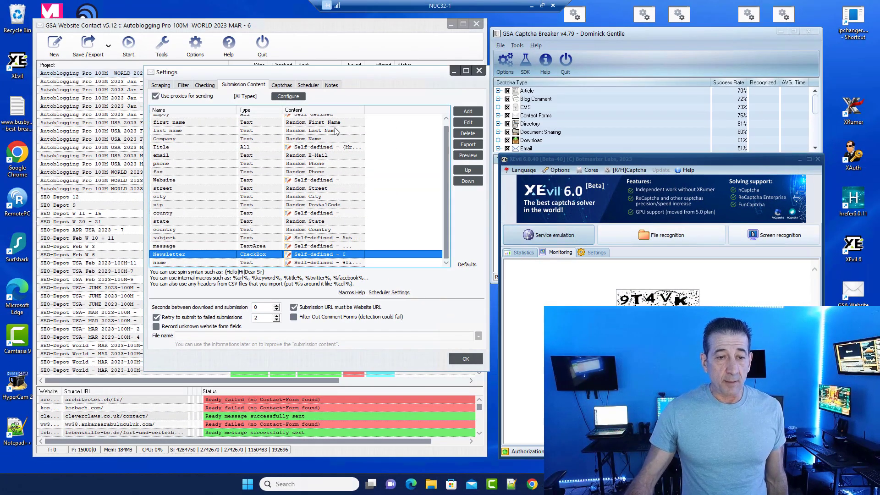
pyautogui.scroll(1, 443, 150)
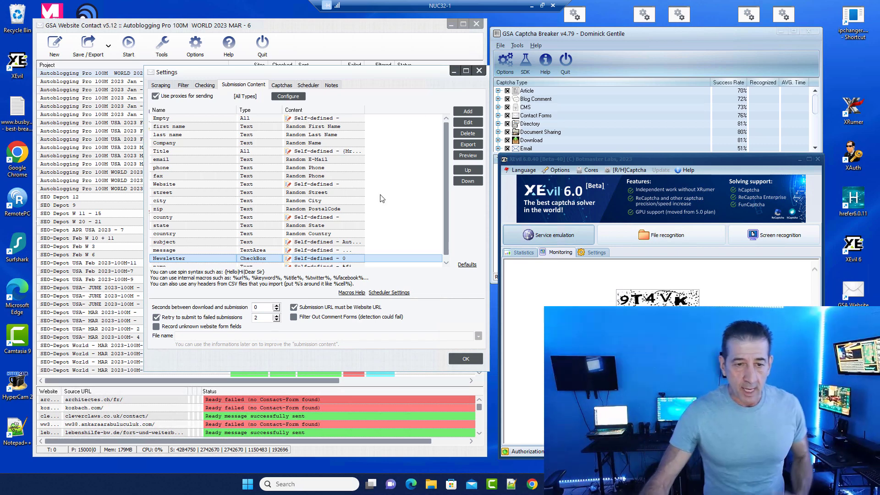
# - Inspect the sending proxies' Options and loaded List, then close the project settings with OK
pyautogui.click(288, 96)
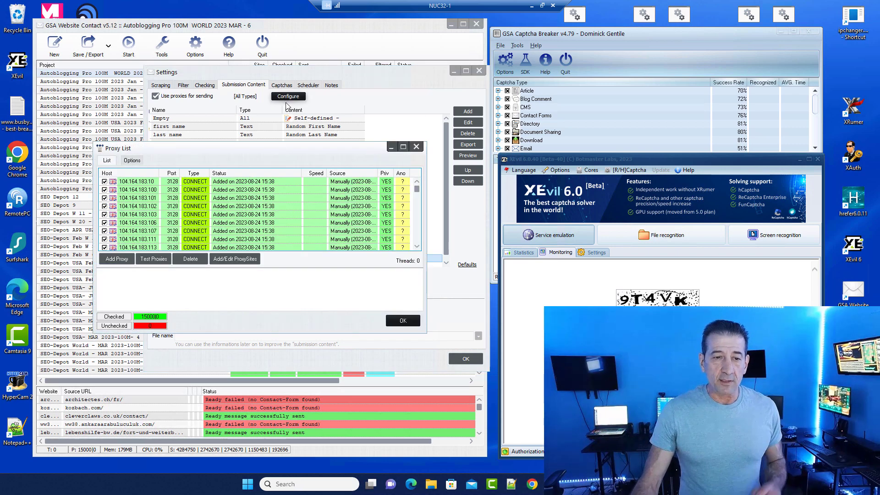
pyautogui.click(132, 161)
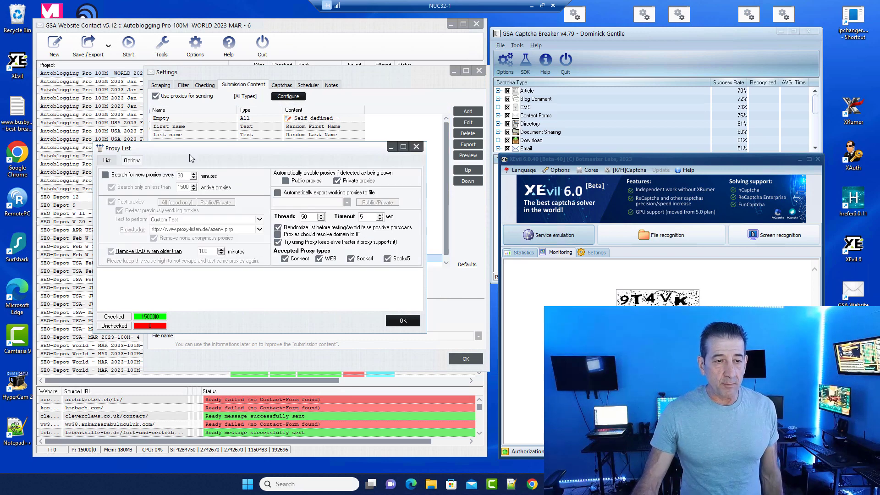
pyautogui.moveTo(189, 151); pyautogui.dragTo(200, 138)
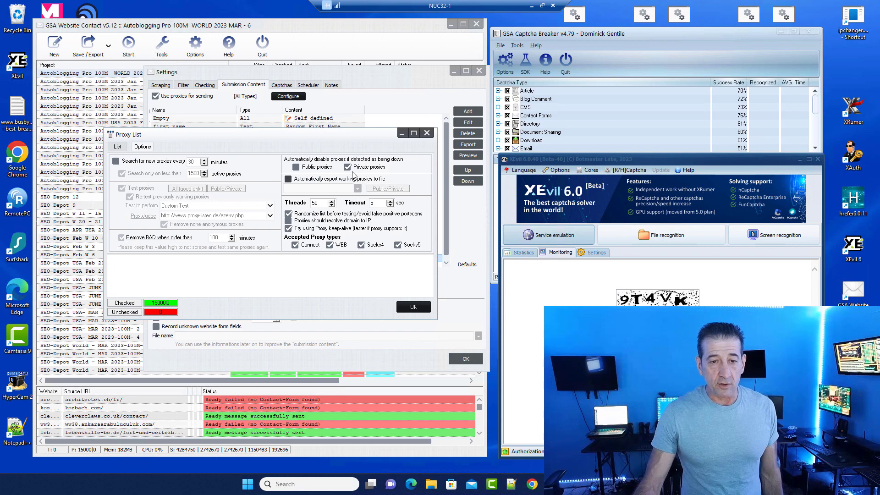
pyautogui.click(428, 133)
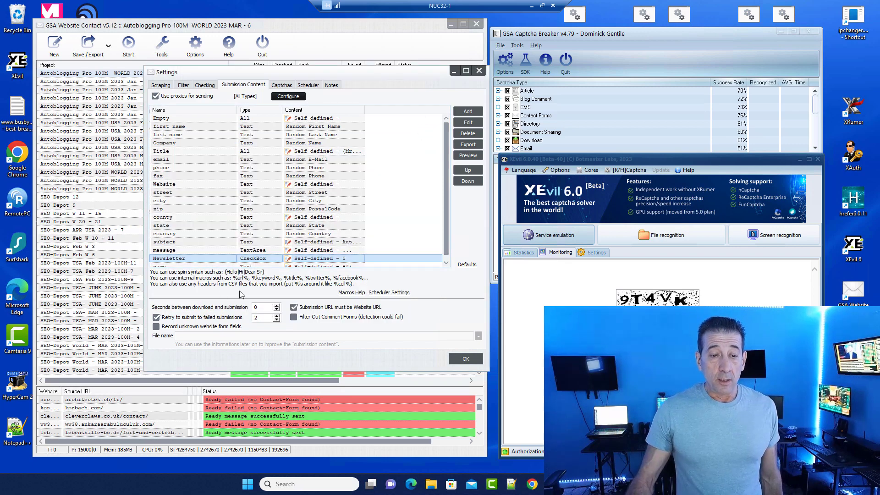
pyautogui.click(298, 97)
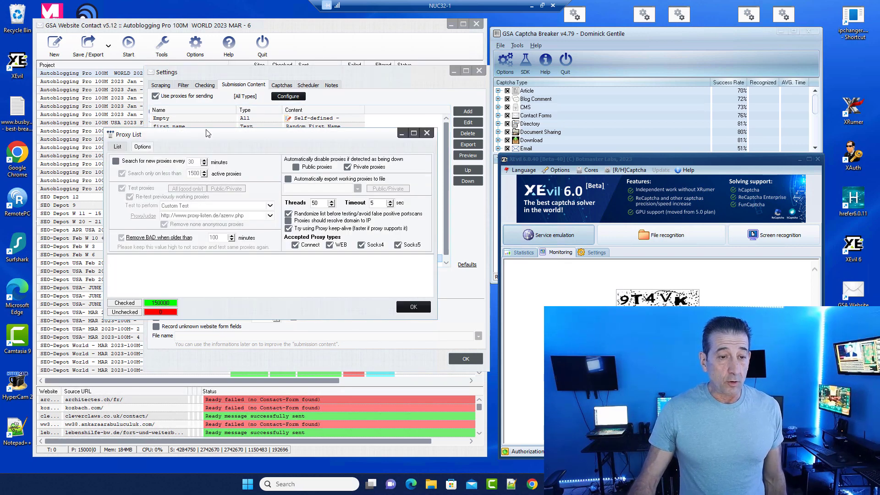
pyautogui.click(117, 147)
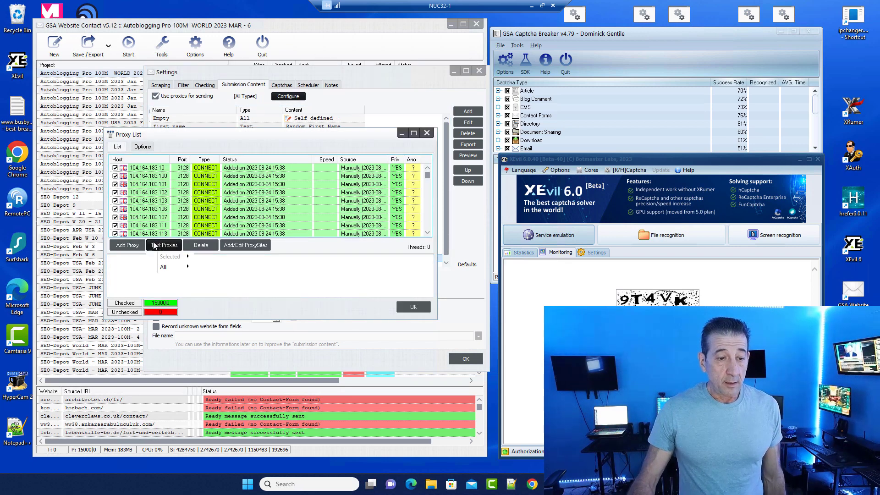
pyautogui.click(406, 308)
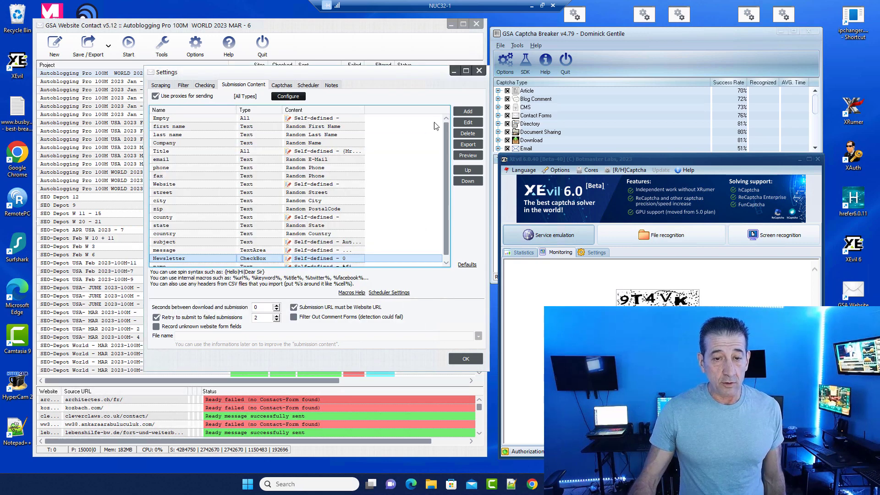
pyautogui.click(479, 71)
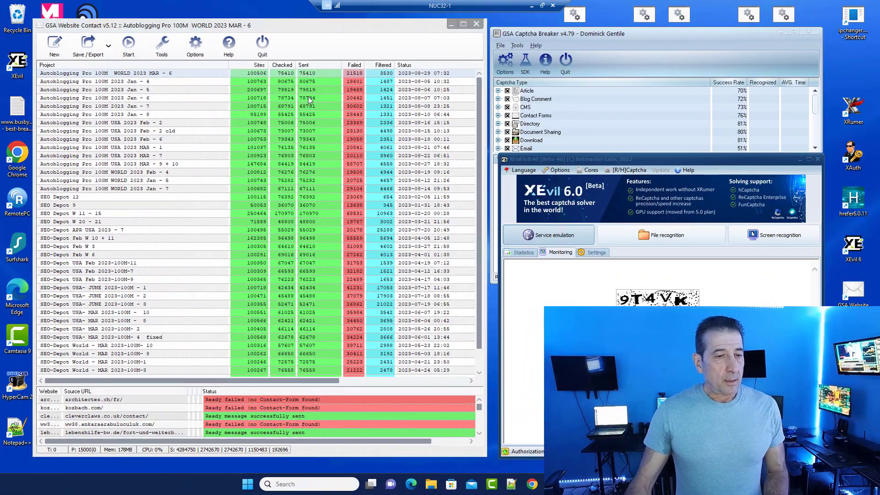
# - In global Options, try 60 checking/submission threads, then settle back on 50
pyautogui.click(195, 47)
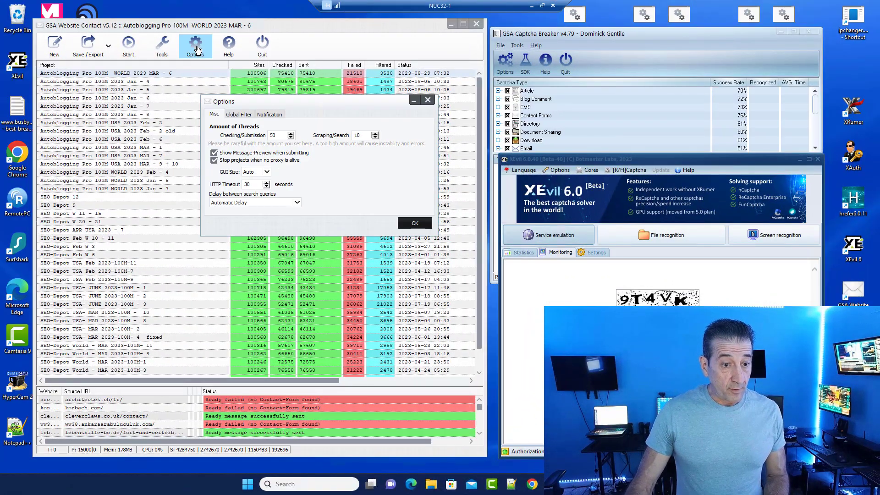
pyautogui.click(291, 133)
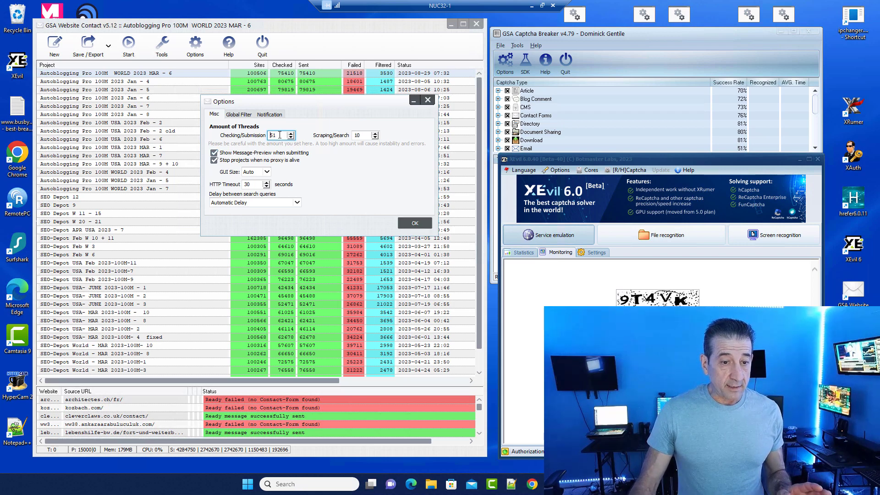
pyautogui.doubleClick(274, 135)
pyautogui.write('60')
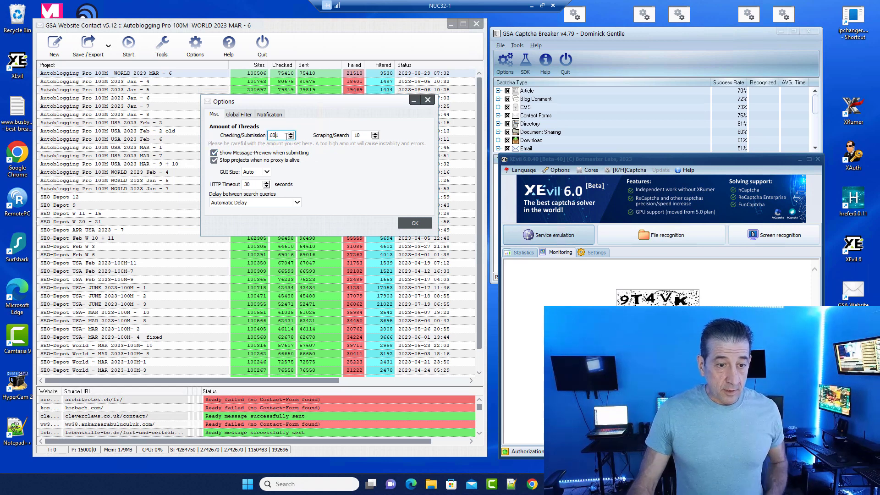
pyautogui.press('BackSpace')
pyautogui.press('BackSpace')
pyautogui.write('50')
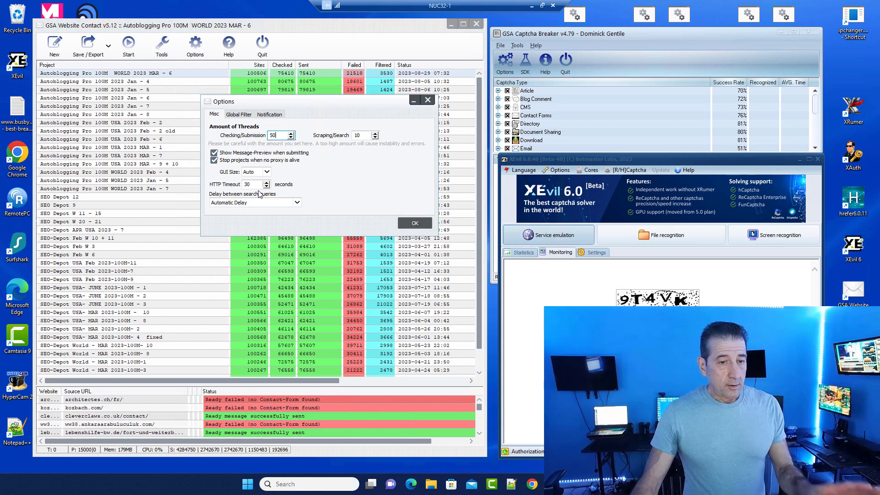
# - Review the Global Filter website blacklist and e-mail Notification settings, then confirm Options
pyautogui.click(239, 114)
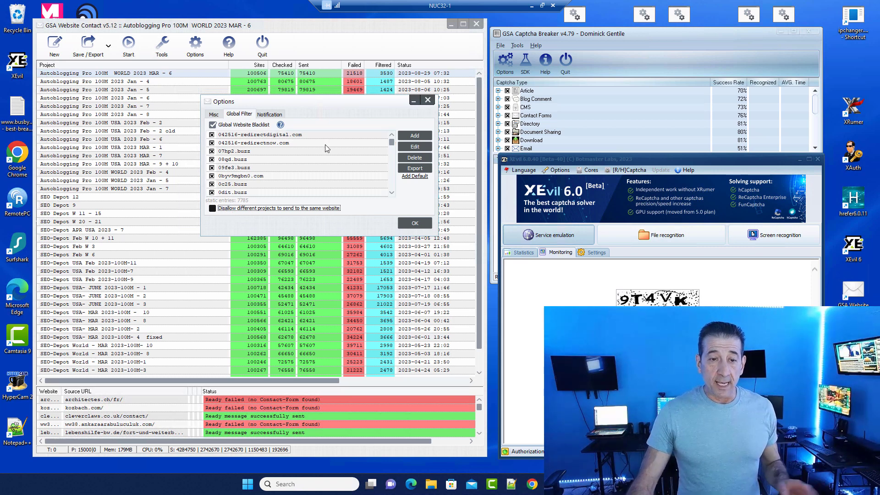
pyautogui.moveTo(356, 102); pyautogui.dragTo(348, 136)
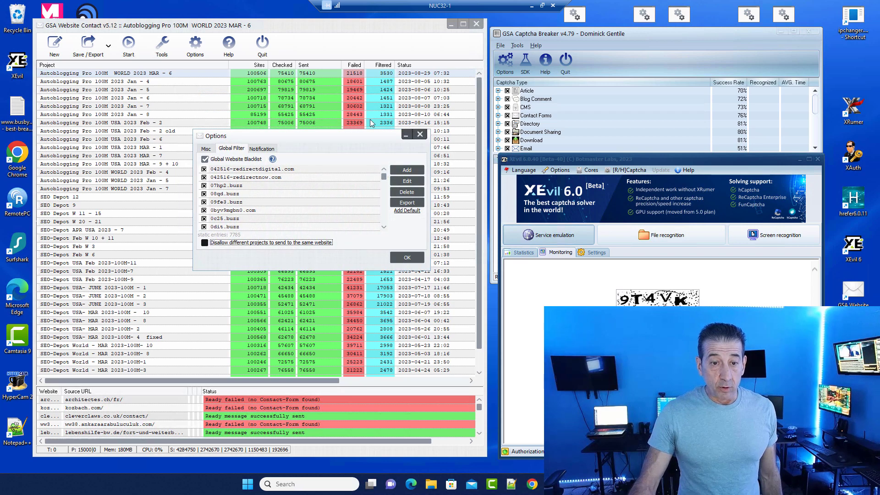
pyautogui.click(269, 152)
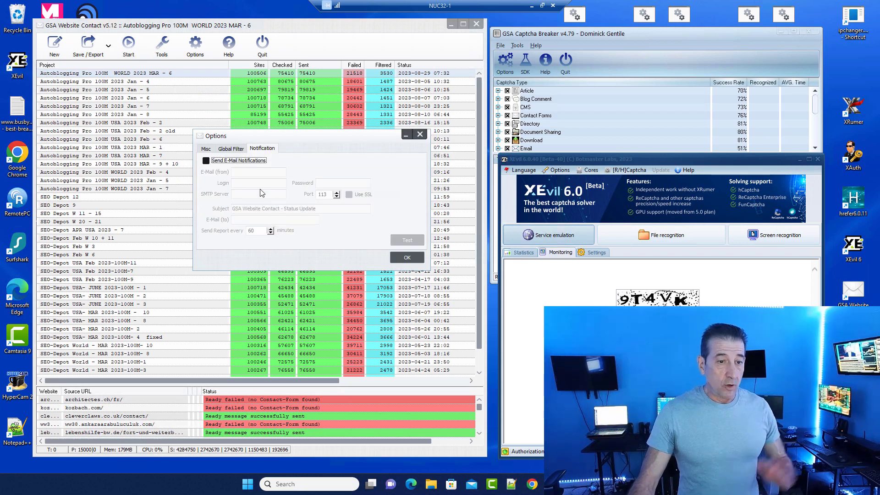
pyautogui.click(410, 258)
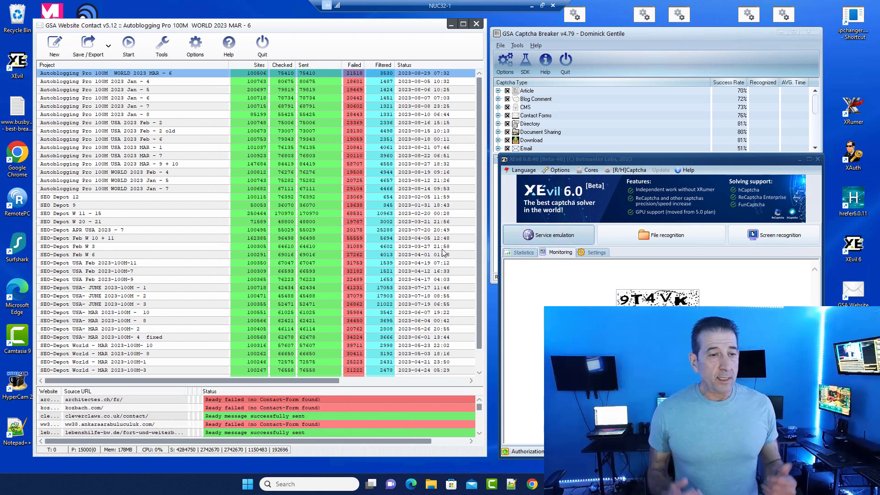
pyautogui.rightClick(176, 73)
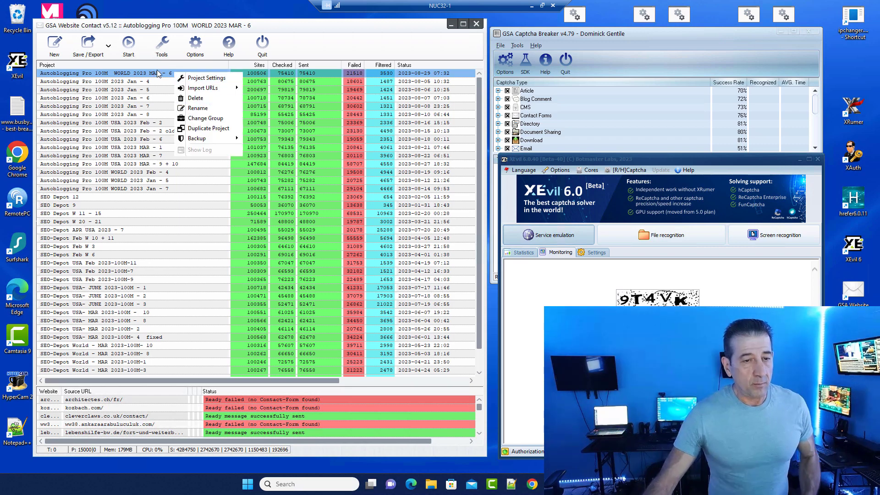
pyautogui.click(314, 40)
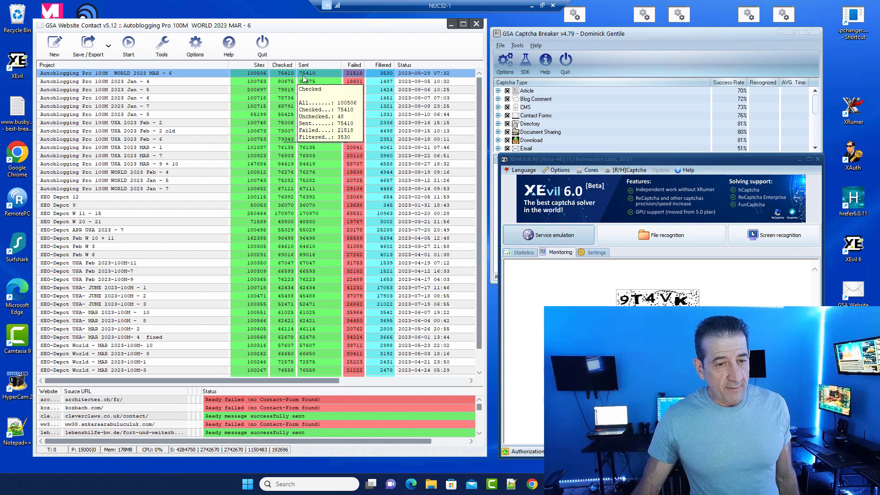
pyautogui.moveTo(310, 76)
pyautogui.moveTo(354, 77)
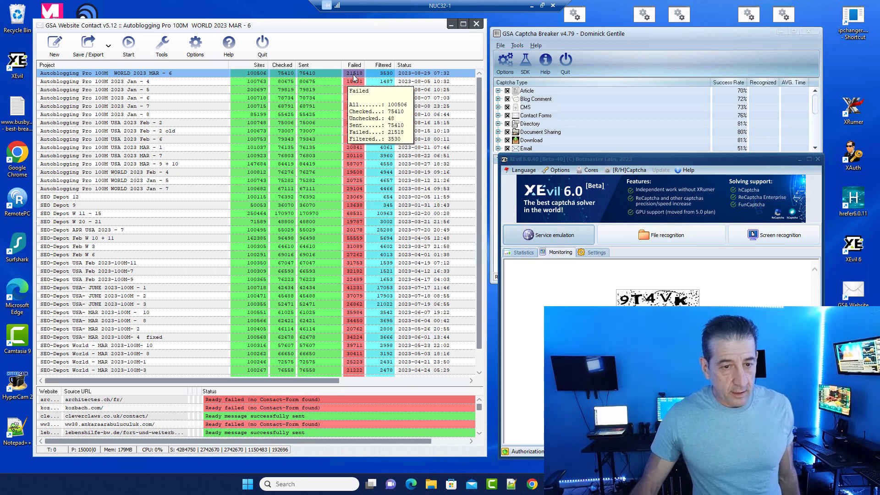
pyautogui.moveTo(381, 78)
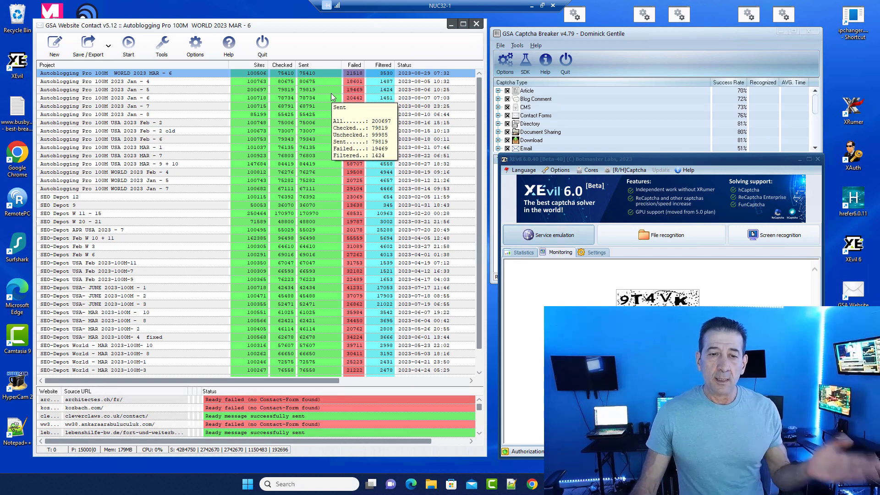
pyautogui.moveTo(374, 115)
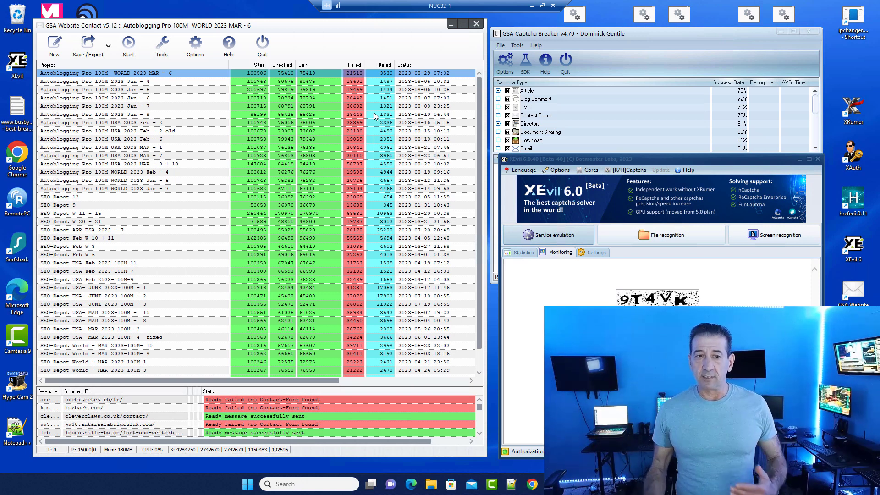
pyautogui.click(195, 44)
pyautogui.click(231, 150)
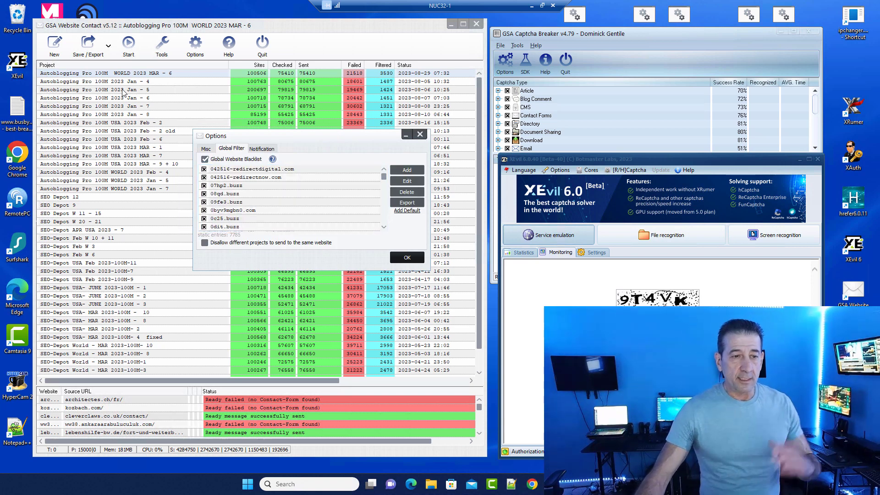
pyautogui.click(414, 263)
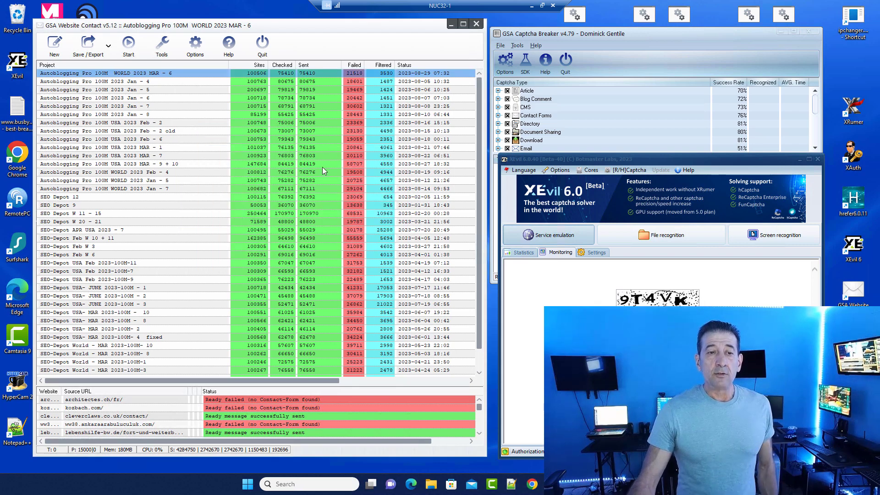
pyautogui.moveTo(323, 168)
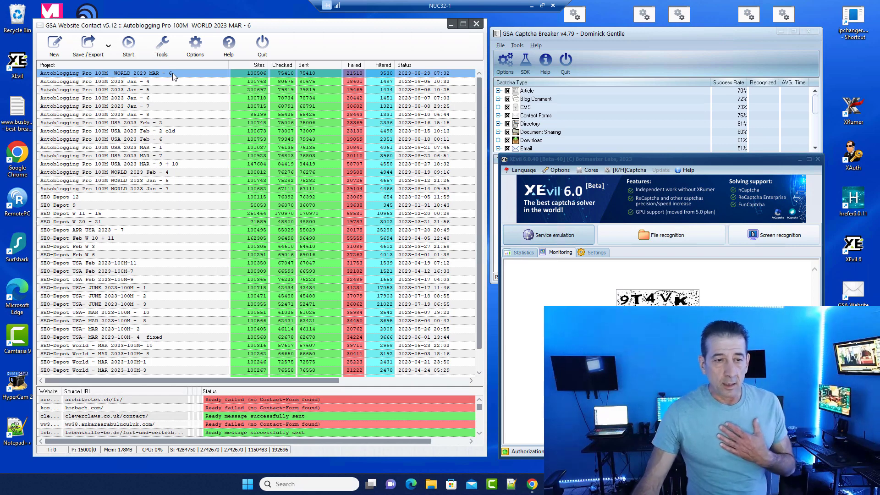
# - In the Affiliates sheet, copy row 149 into empty row 150
pyautogui.click(532, 486)
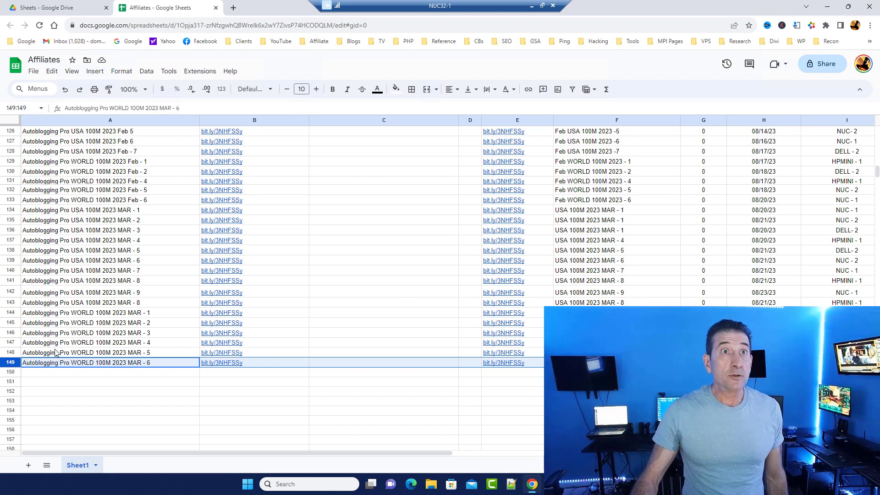
pyautogui.rightClick(9, 365)
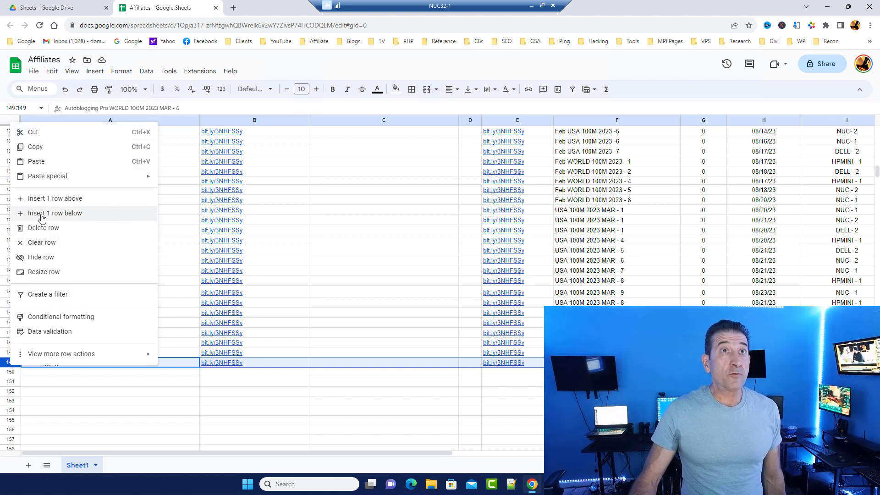
pyautogui.click(49, 148)
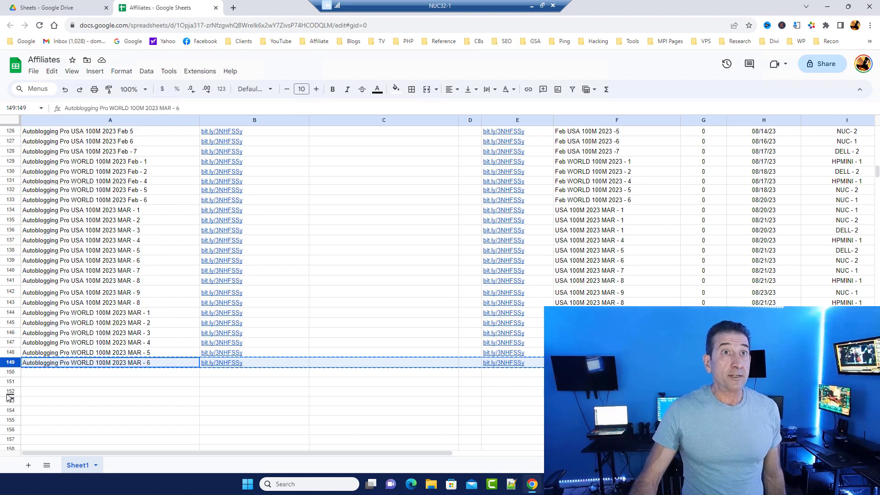
pyautogui.rightClick(13, 374)
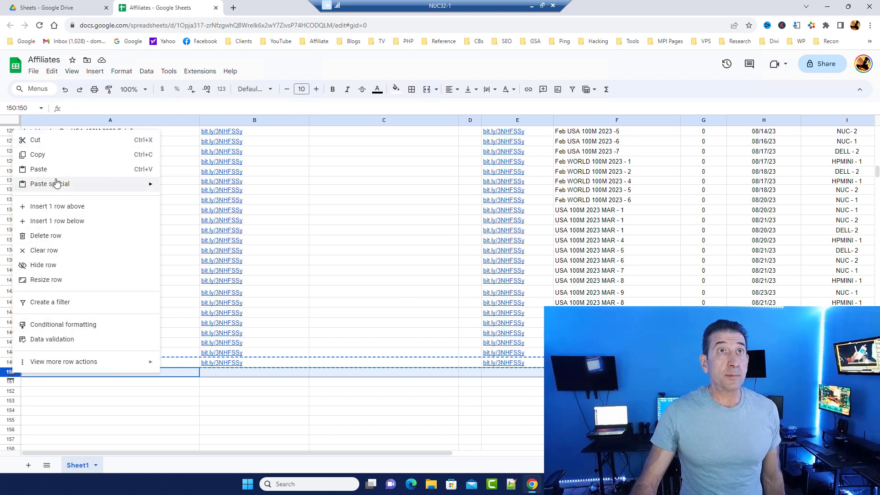
pyautogui.click(39, 169)
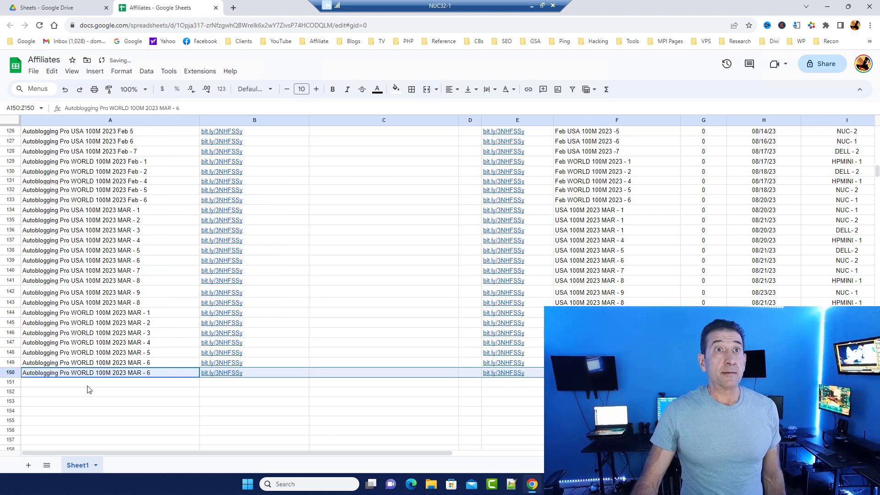
# - Change A150 and F150 to MAR - 7, set H150 to 08/30/23, and minimize Chrome
pyautogui.click(154, 376)
pyautogui.doubleClick(154, 375)
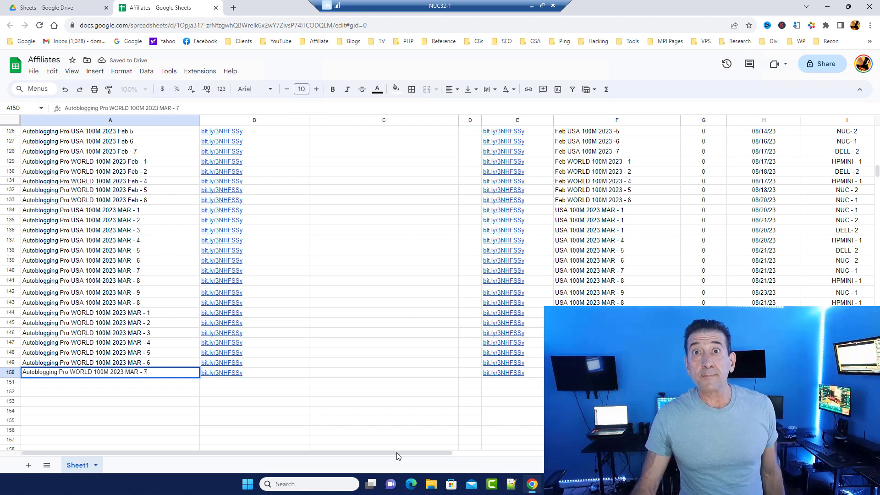
pyautogui.moveTo(398, 456); pyautogui.dragTo(533, 456)
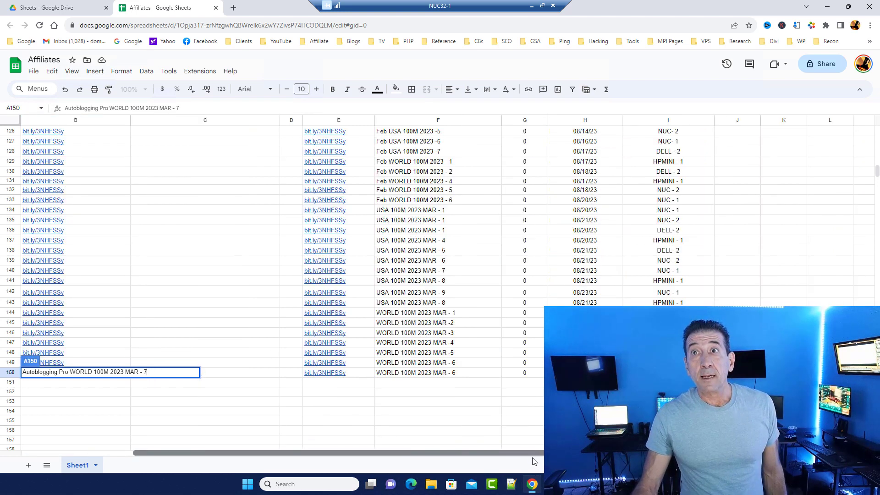
pyautogui.doubleClick(459, 373)
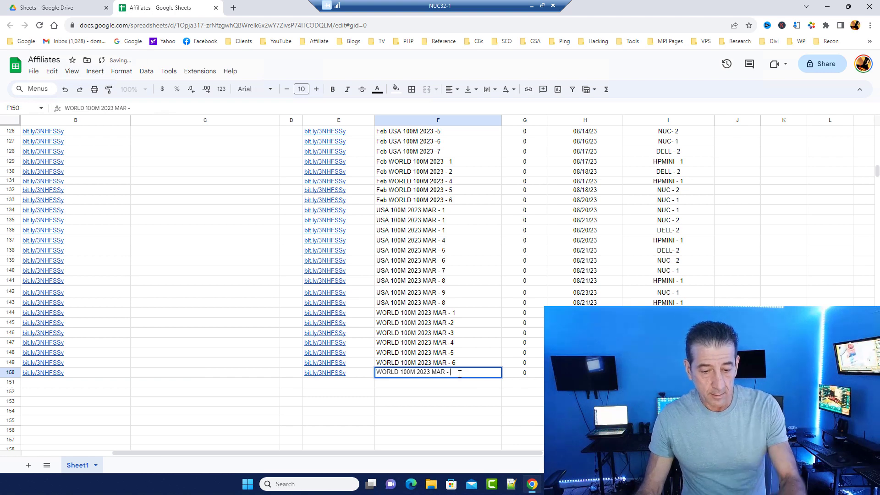
pyautogui.click(585, 373)
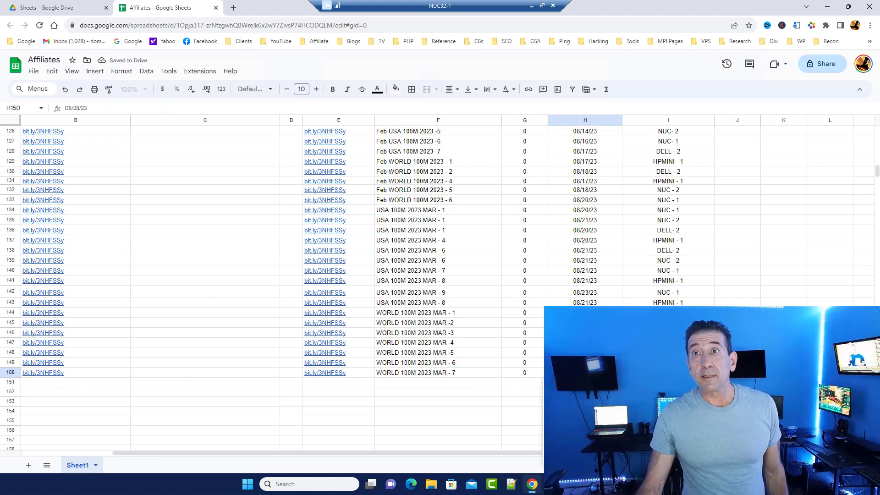
pyautogui.click(601, 461)
pyautogui.click(668, 373)
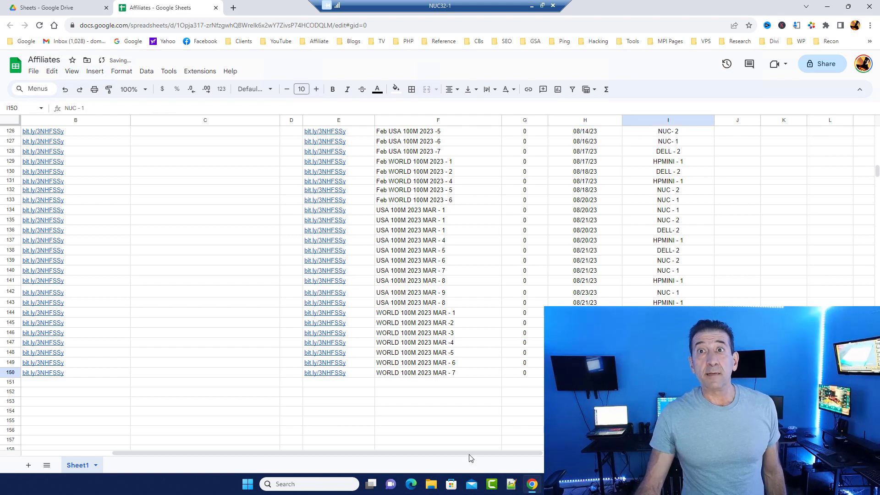
pyautogui.moveTo(470, 459); pyautogui.dragTo(380, 458)
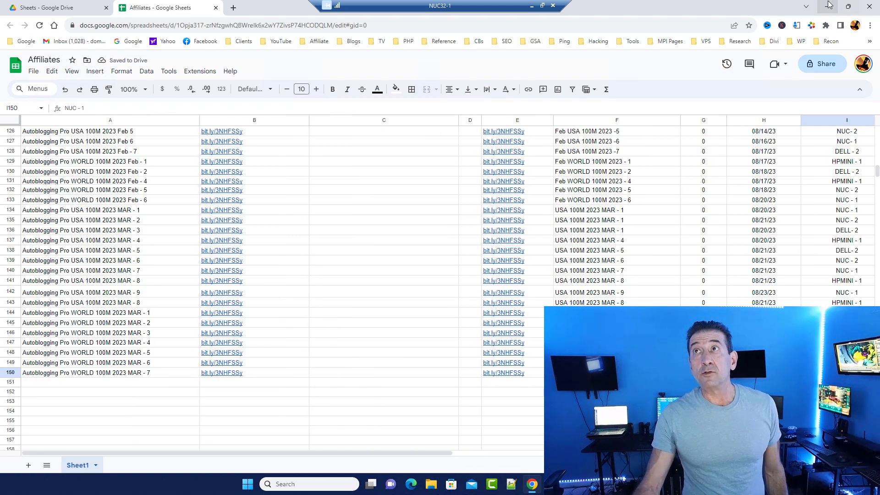
pyautogui.click(828, 6)
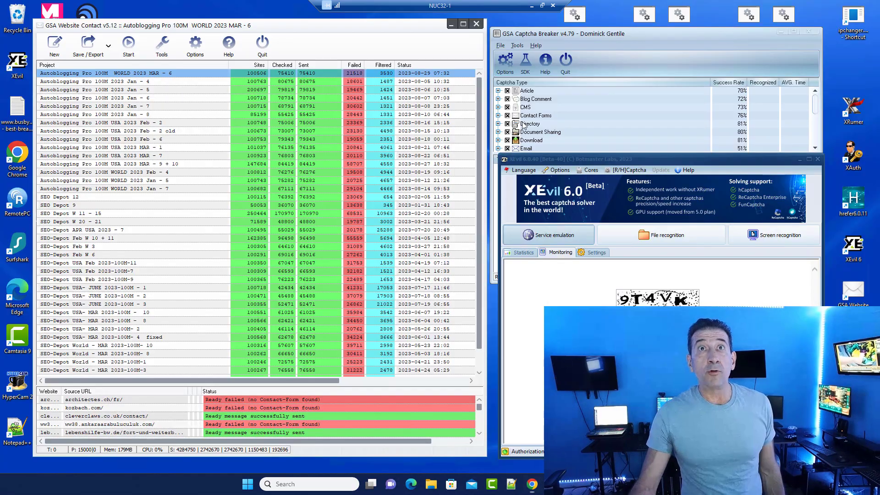
# - Duplicate the MAR - 6 project without its checked, sent, failed or filtered URLs
pyautogui.rightClick(177, 77)
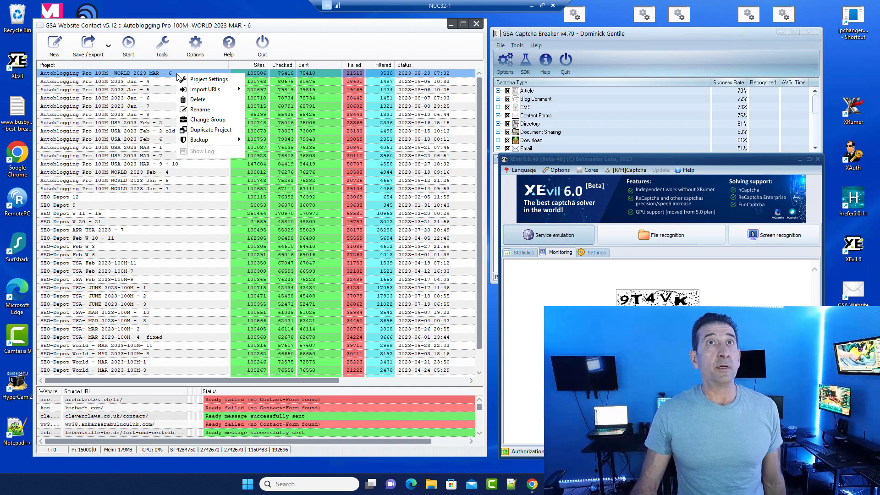
pyautogui.click(201, 130)
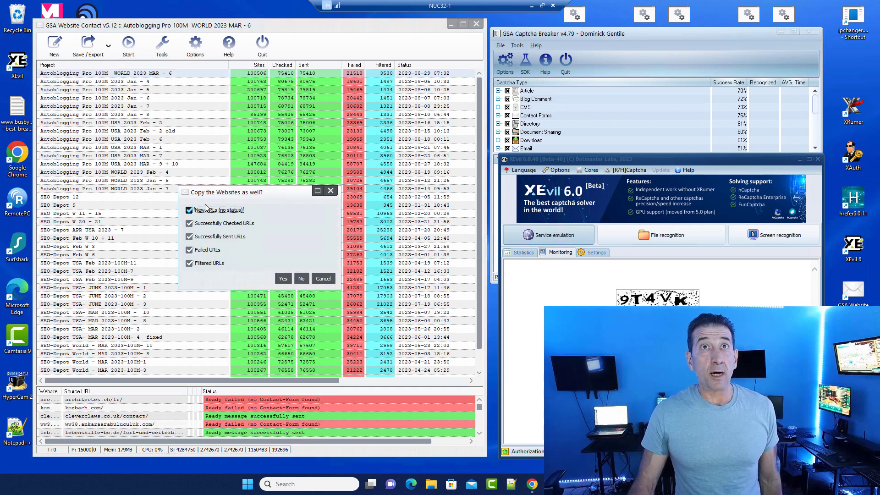
pyautogui.click(206, 224)
pyautogui.click(205, 237)
pyautogui.click(204, 250)
pyautogui.click(203, 264)
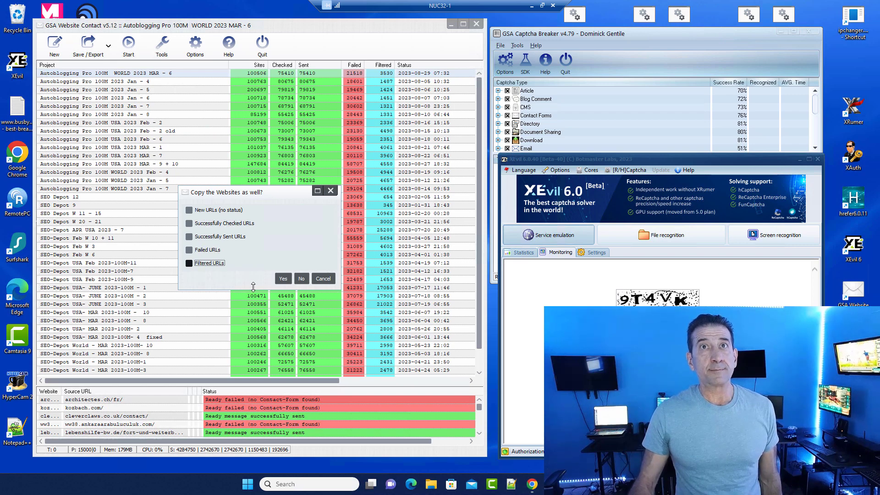
pyautogui.click(281, 281)
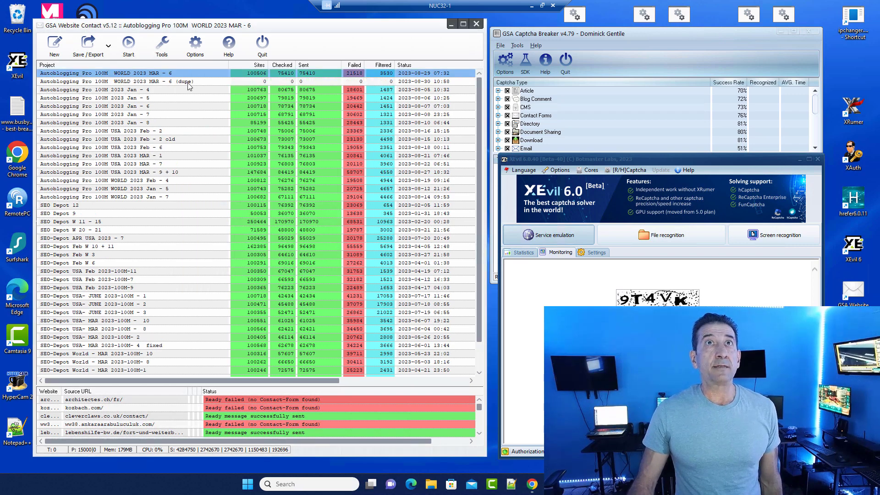
# - Rename the duplicate to Autoblogging Pro 100M WORLD 2023 MAR - 7
pyautogui.click(188, 83)
pyautogui.rightClick(188, 83)
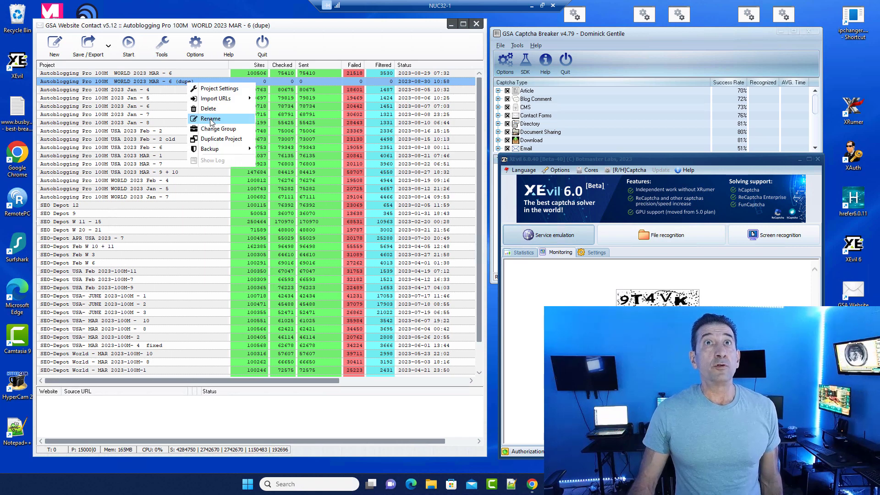
pyautogui.click(211, 119)
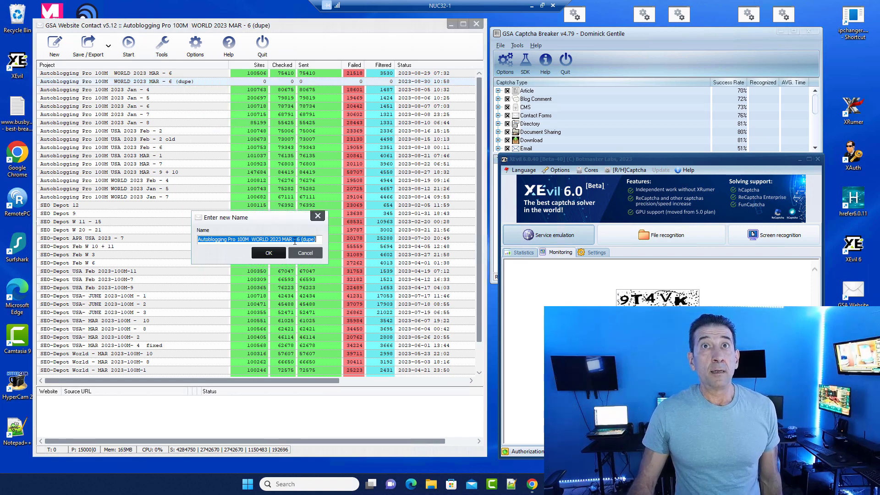
pyautogui.moveTo(297, 239); pyautogui.dragTo(336, 246)
pyautogui.write('7')
pyautogui.click(269, 253)
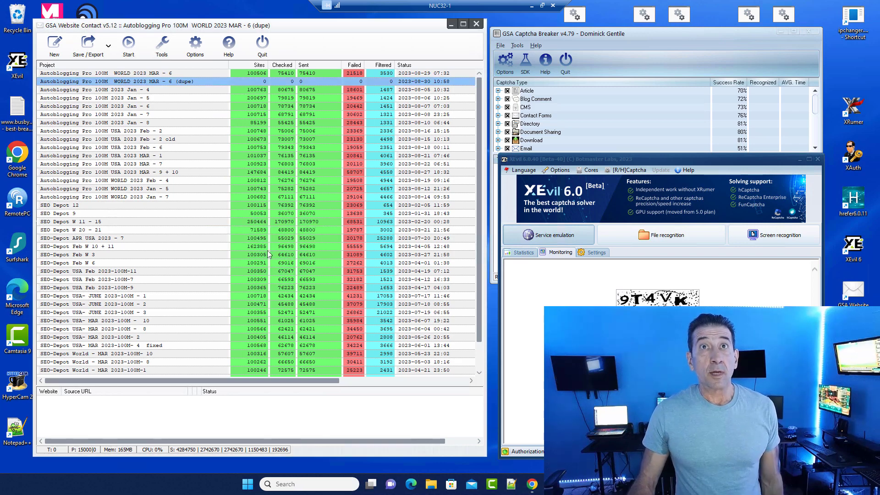
pyautogui.rightClick(189, 81)
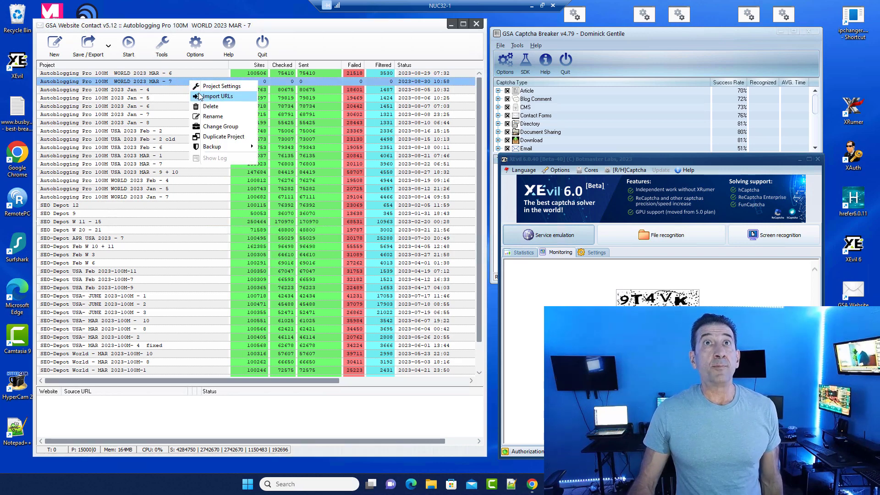
pyautogui.moveTo(210, 97)
pyautogui.click(275, 97)
pyautogui.click(213, 362)
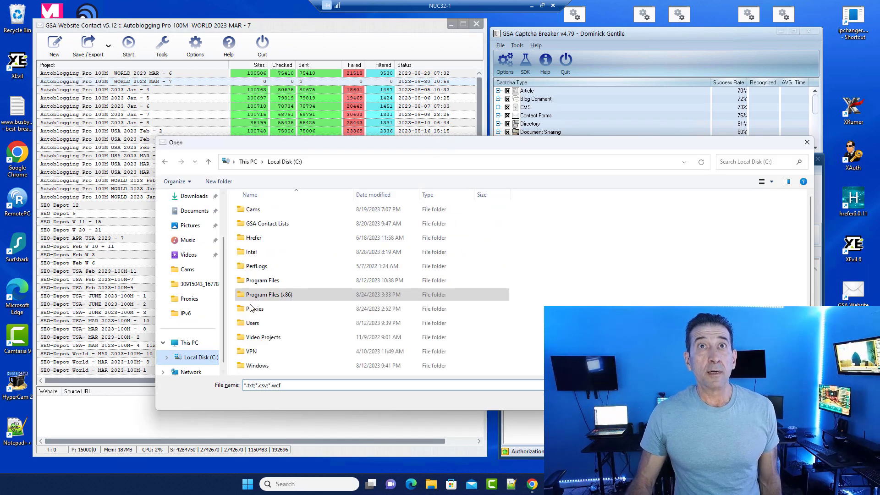
pyautogui.doubleClick(258, 225)
pyautogui.scroll(-3, 270, 328)
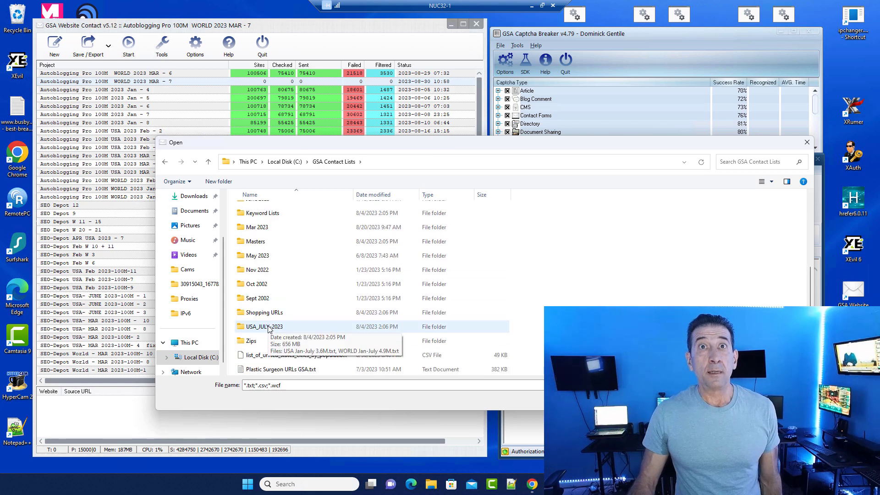
pyautogui.doubleClick(253, 227)
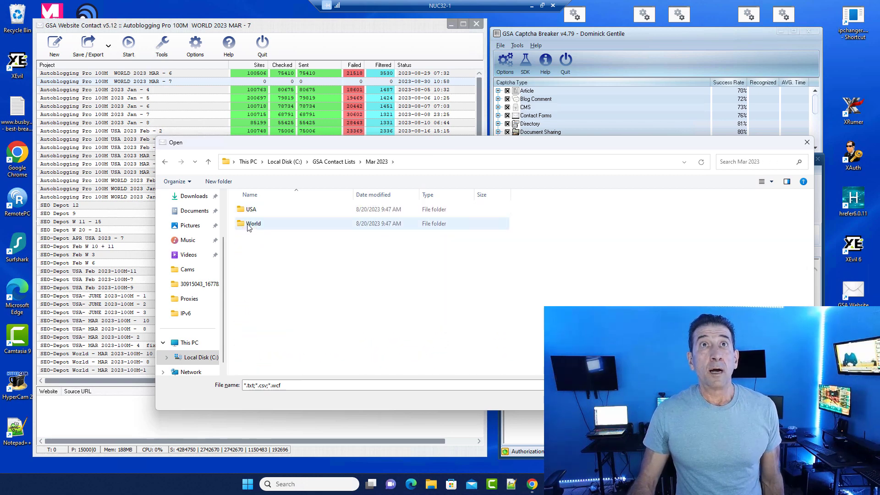
pyautogui.click(249, 227)
pyautogui.doubleClick(248, 227)
pyautogui.doubleClick(275, 212)
pyautogui.scroll(-1, 298, 271)
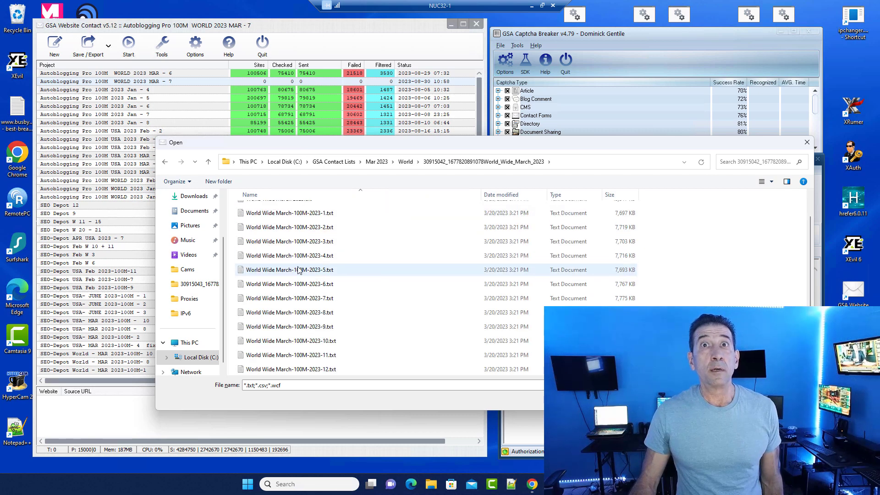
pyautogui.click(313, 299)
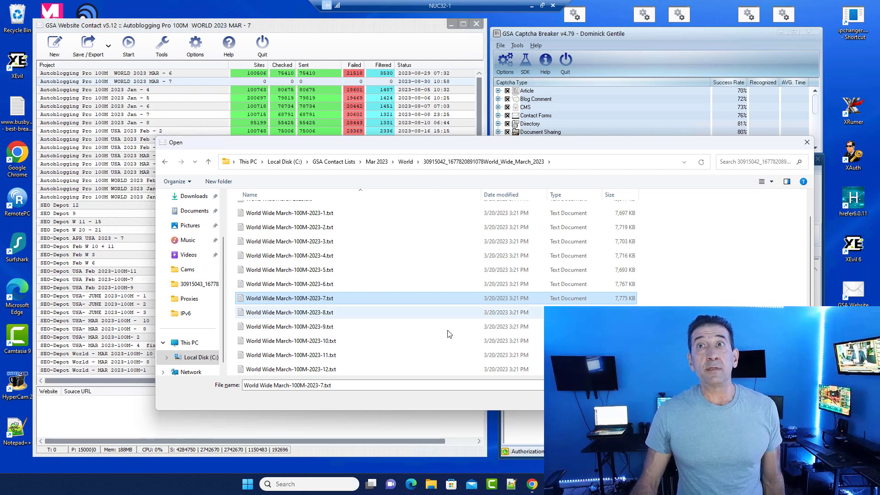
pyautogui.press('Return')
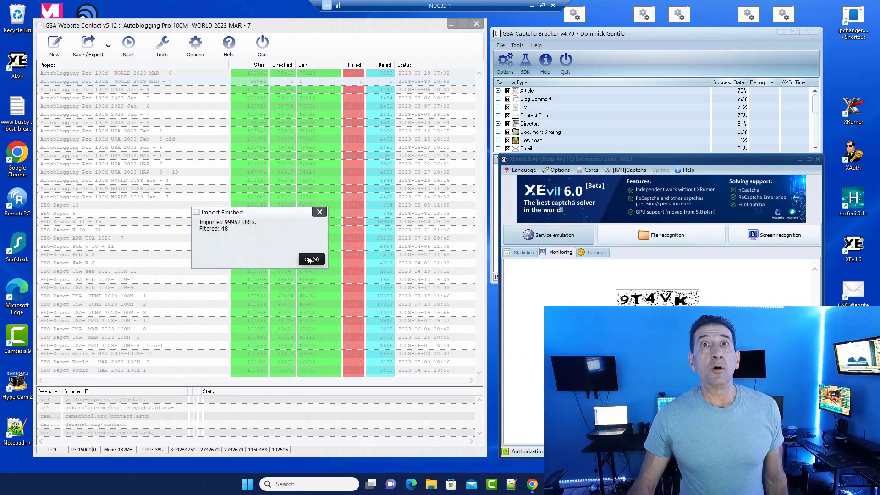
pyautogui.click(310, 260)
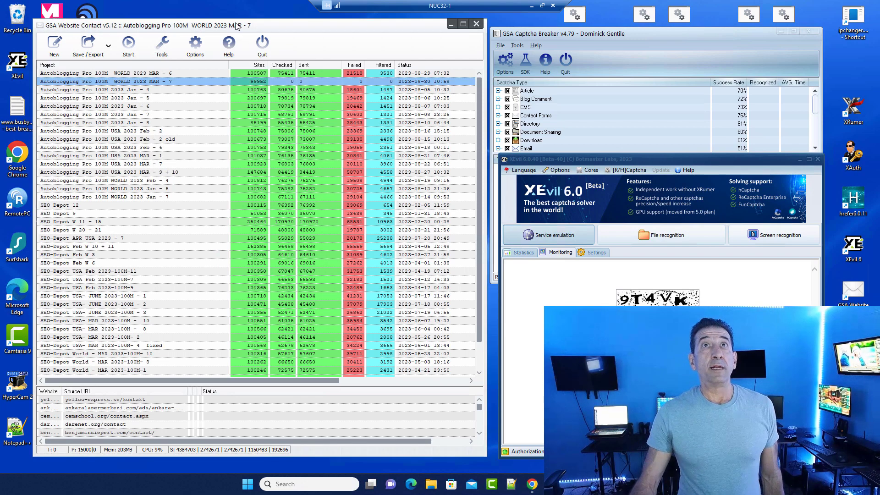
pyautogui.moveTo(222, 24); pyautogui.dragTo(213, 23)
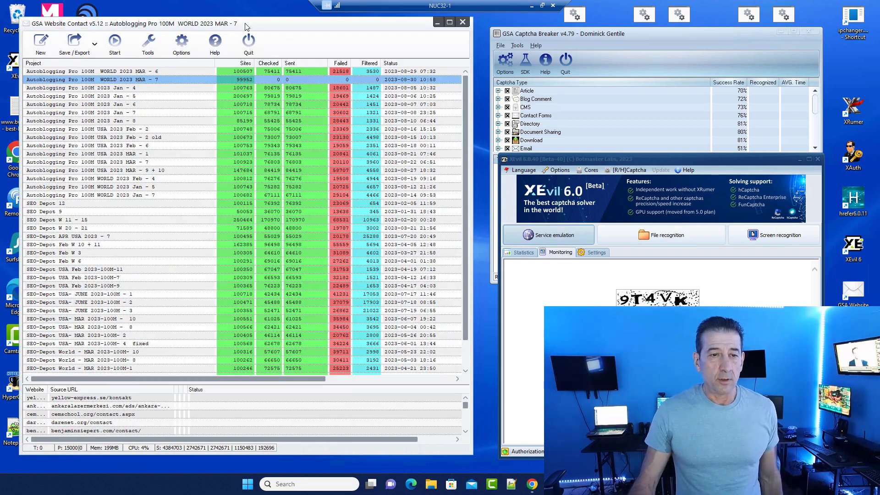
# - Start the WORLD 2023 MAR - 7 project with Send Message (+Check) and confirm sending
pyautogui.moveTo(353, 24); pyautogui.dragTo(369, 24)
pyautogui.click(131, 44)
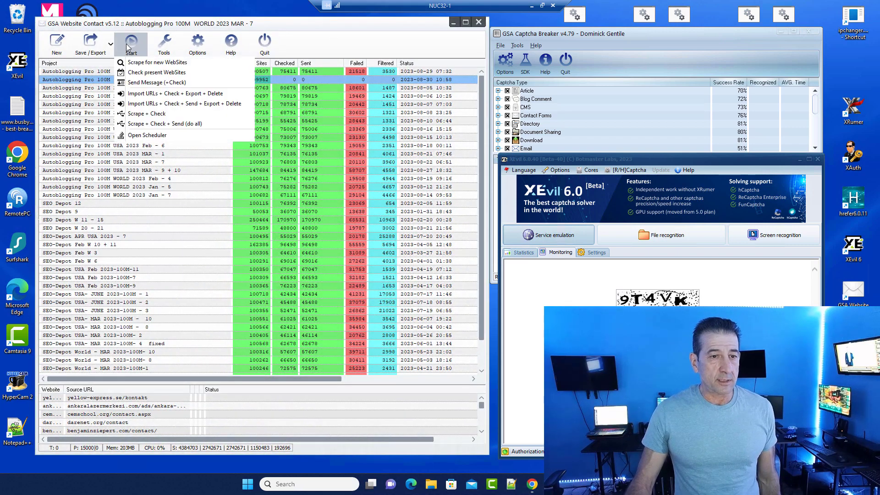
pyautogui.click(151, 83)
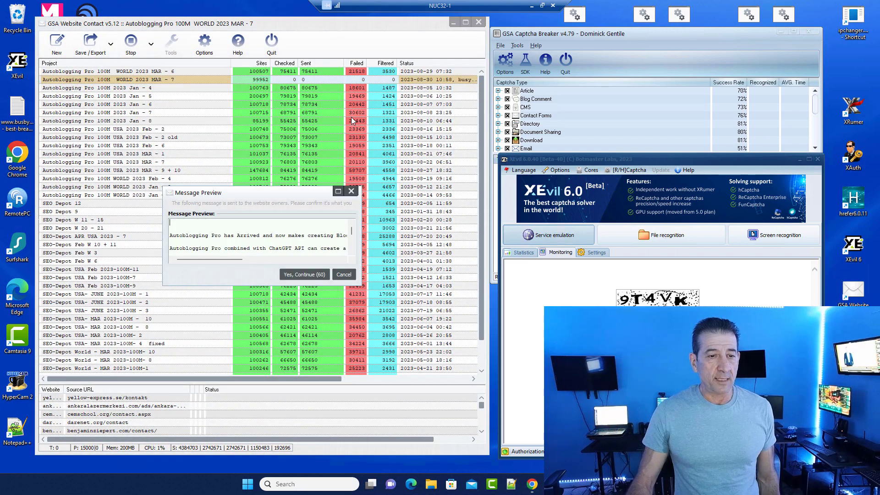
pyautogui.click(298, 275)
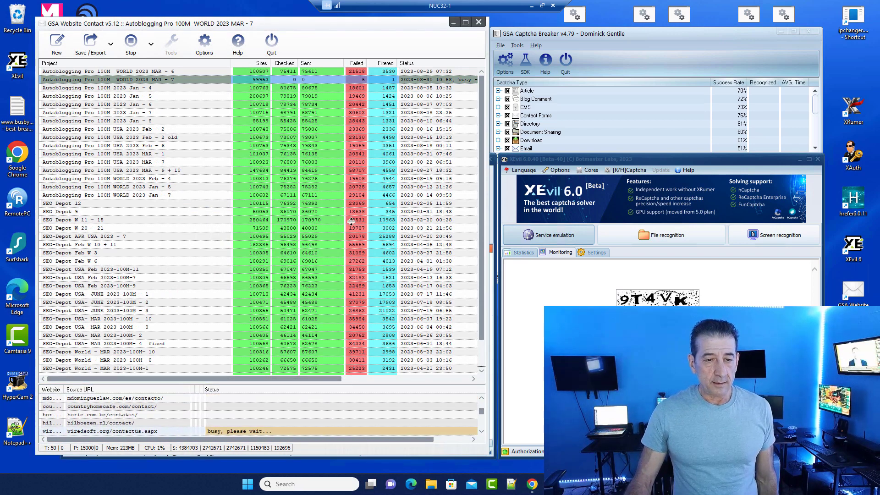
# - Enlarge the site list and open XEvil's [R/H]Captcha module monitor beside it
pyautogui.moveTo(349, 383); pyautogui.dragTo(348, 203)
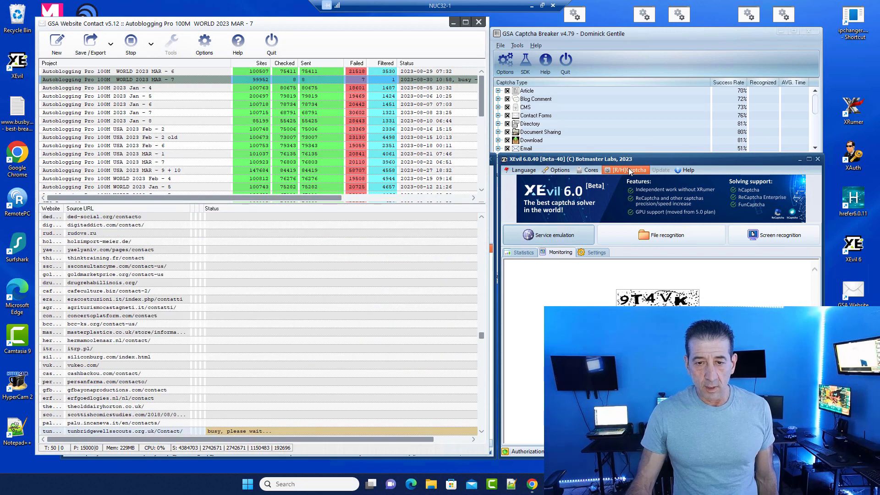
pyautogui.click(628, 170)
pyautogui.moveTo(316, 159); pyautogui.dragTo(661, 33)
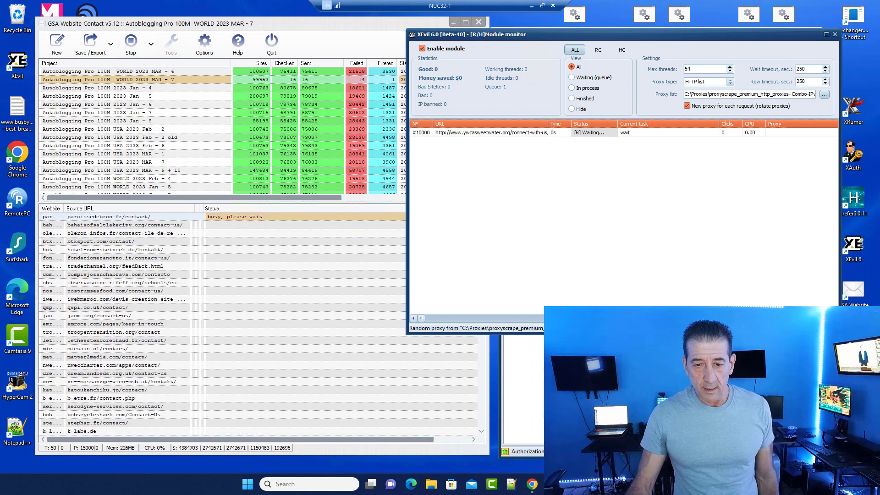
# - Make the XEvil module monitor taller to show more captcha task rows
pyautogui.moveTo(668, 336); pyautogui.dragTo(668, 452)
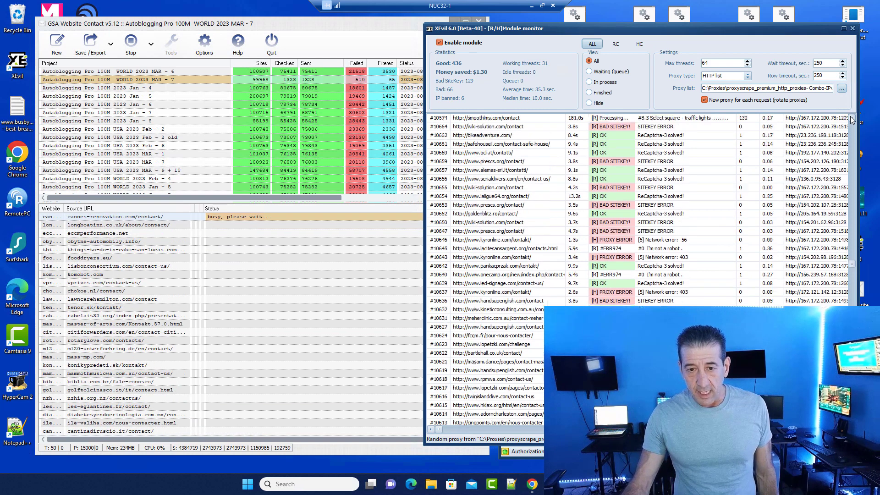
# - Scroll the module monitor task list back to the top to watch the newest tasks
pyautogui.scroll(5, 852, 133)
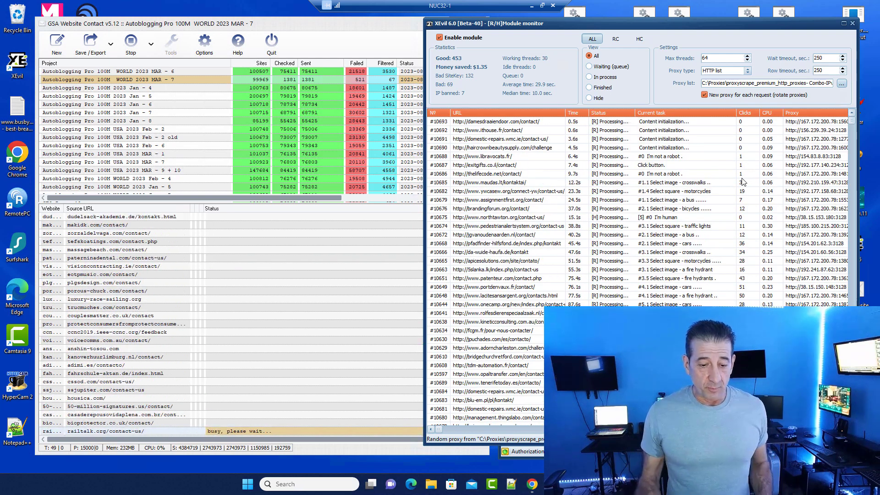
# - Minimize the NUC32-1 remote session to reach the machine running ScrapeBox
pyautogui.click(532, 5)
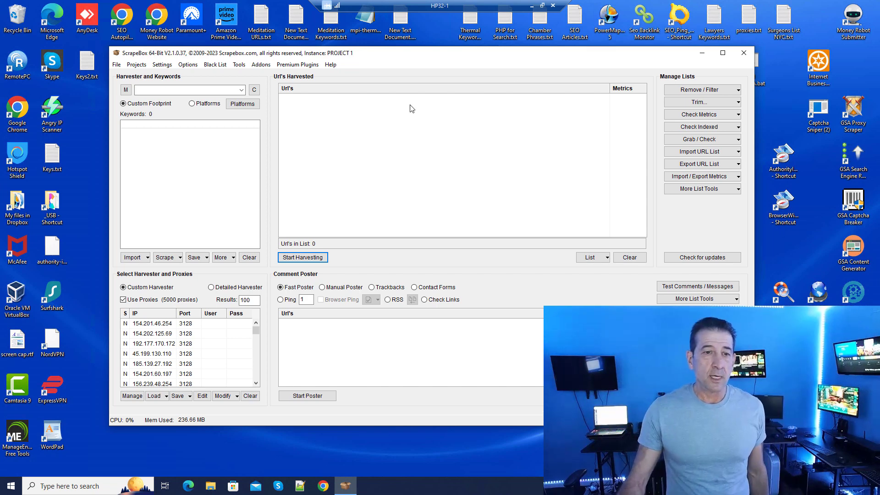
# - Launch the YPScraper premium plugin with Yellowpages.com as the service and all locations targeted
pyautogui.click(297, 64)
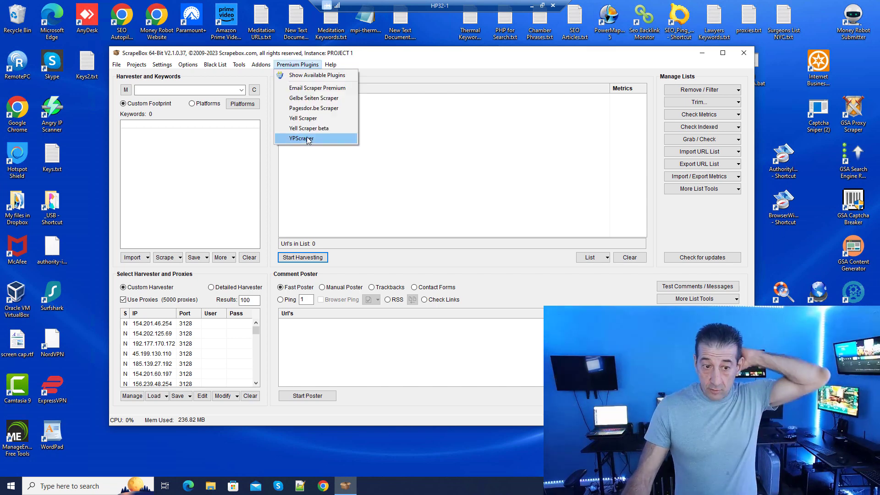
pyautogui.click(469, 175)
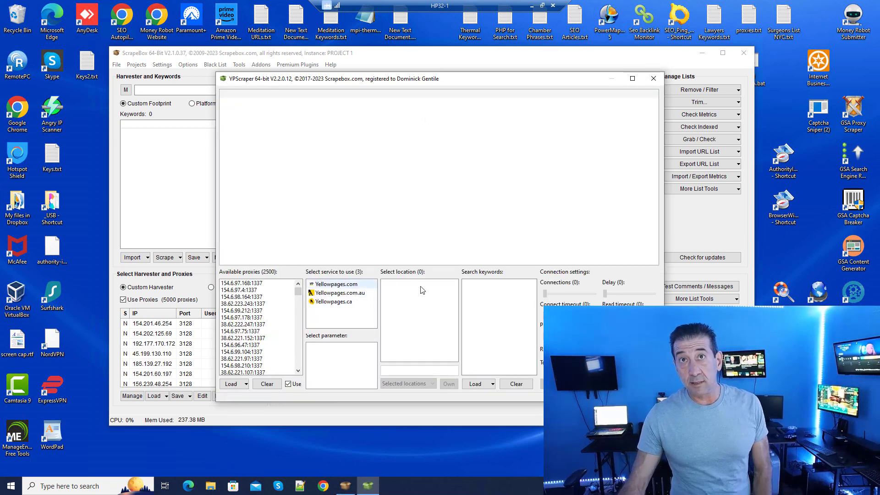
pyautogui.click(340, 286)
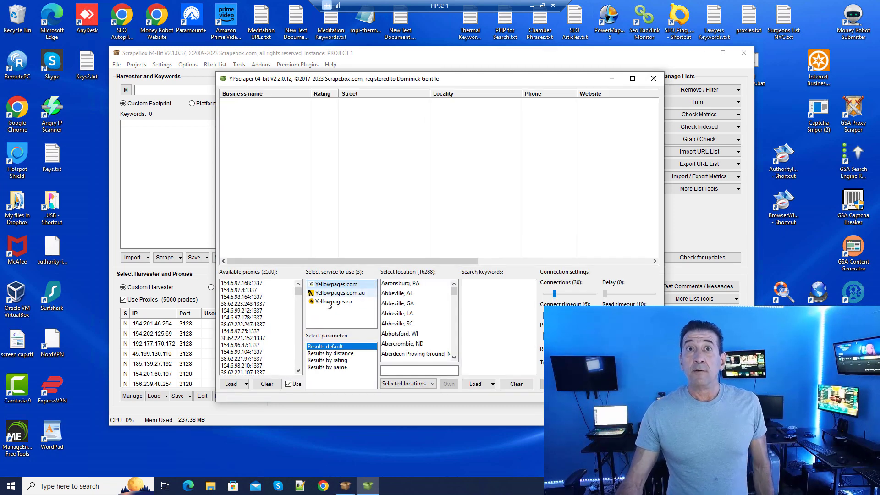
pyautogui.click(420, 385)
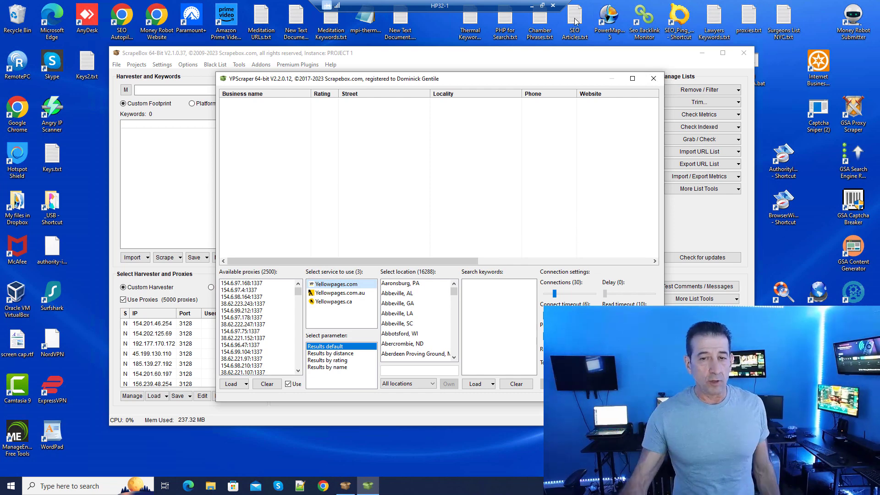
# - Close the YPScraper plugin window to return to the main ScrapeBox window
pyautogui.click(653, 80)
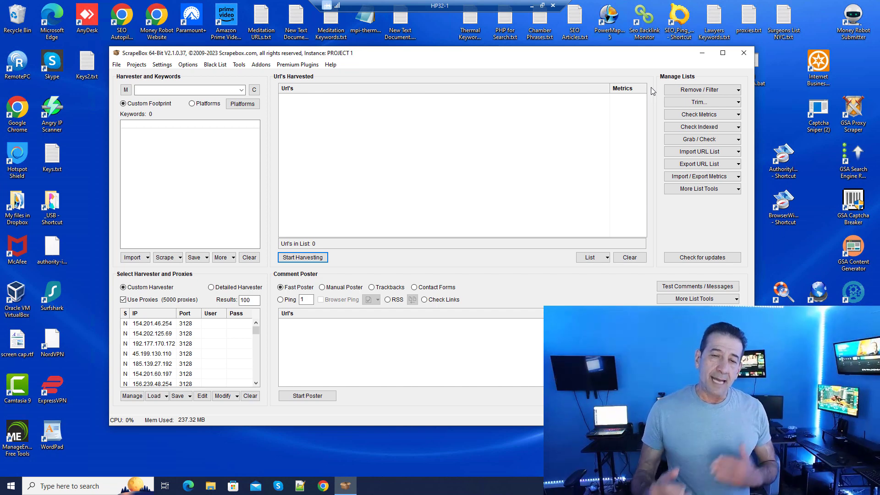
# - Leave the HP32-1 remote desktop and scroll through the 'make $1000 a day Bots' YouTube results
pyautogui.click(532, 6)
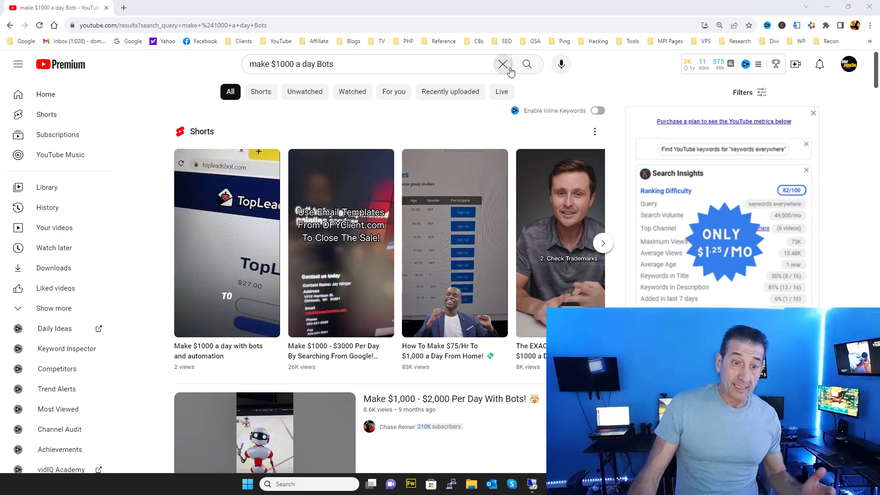
pyautogui.scroll(-2, 878, 85)
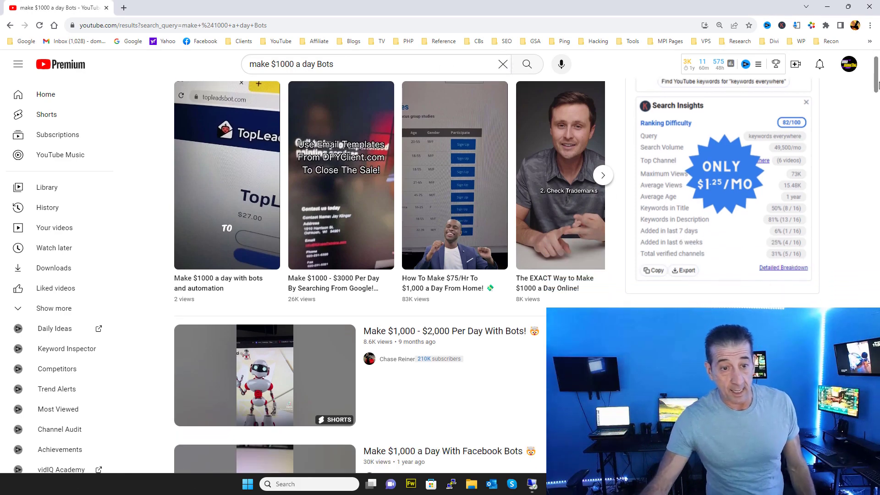
pyautogui.moveTo(877, 85); pyautogui.dragTo(877, 267)
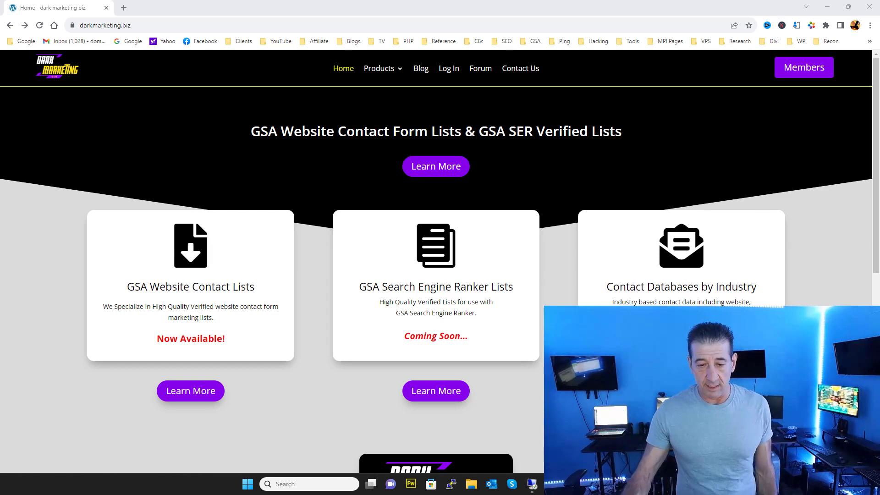
pyautogui.click(532, 484)
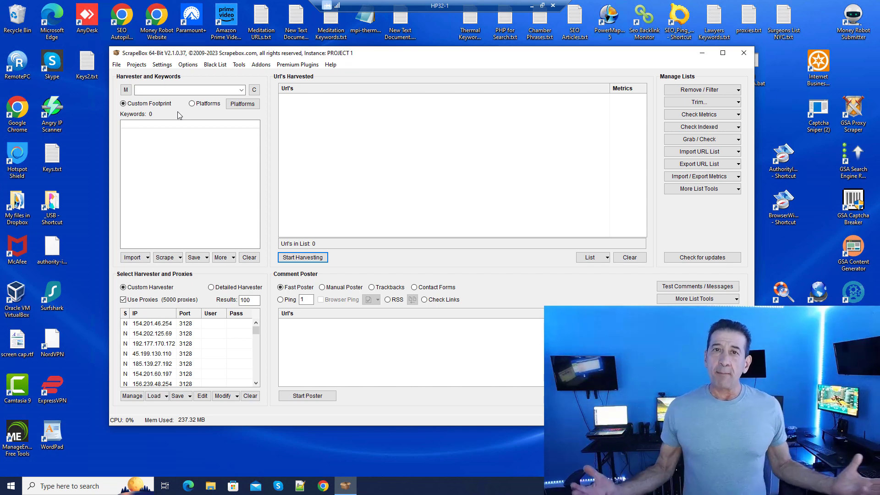
pyautogui.click(531, 6)
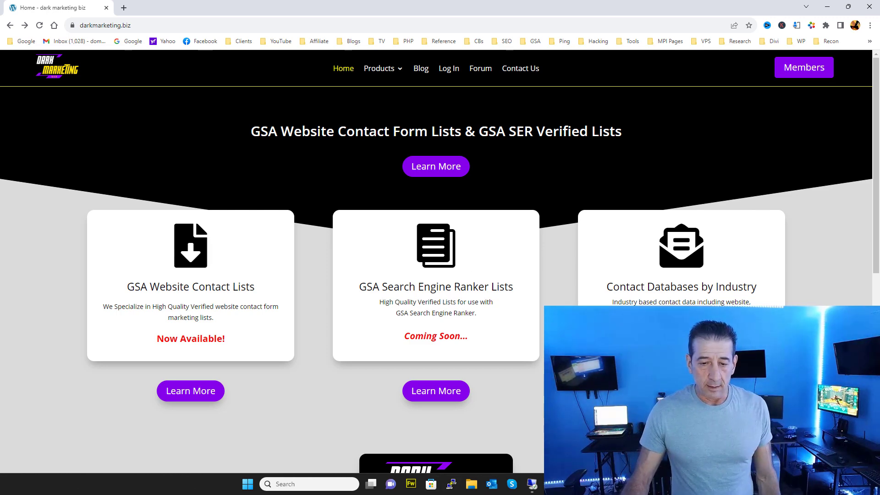
# - Bring the YouTube search results window to the front and scroll back to the top
pyautogui.moveTo(552, 484)
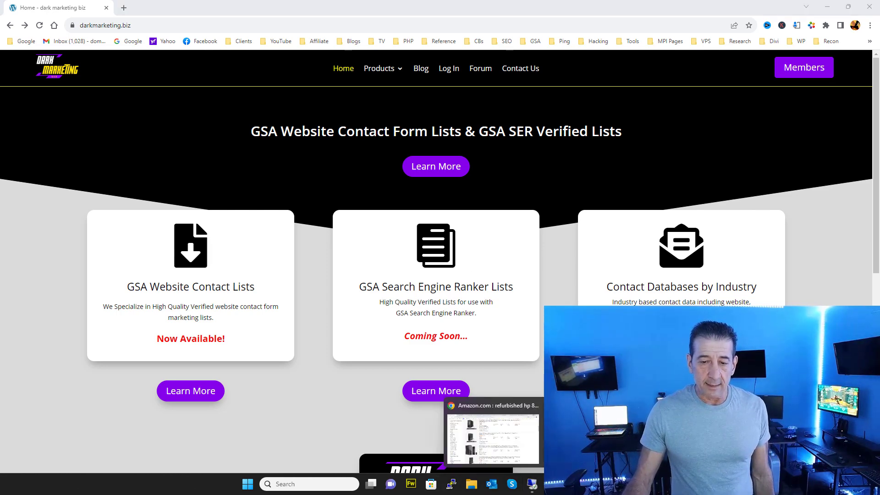
pyautogui.click(592, 435)
pyautogui.scroll(5, 468, 270)
pyautogui.scroll(10, 461, 260)
pyautogui.scroll(15, 427, 298)
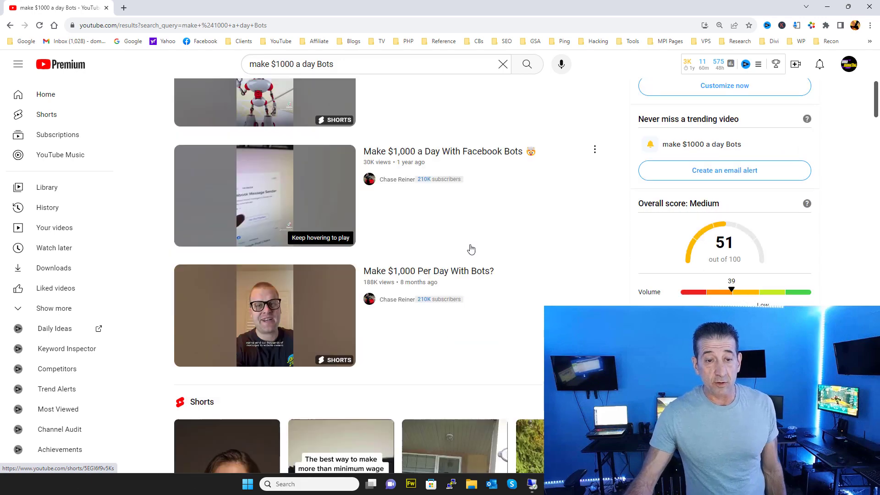
pyautogui.scroll(-10, 471, 248)
# - Remove 'Bots' from the query and search for 'make $1000 a day'
pyautogui.doubleClick(320, 65)
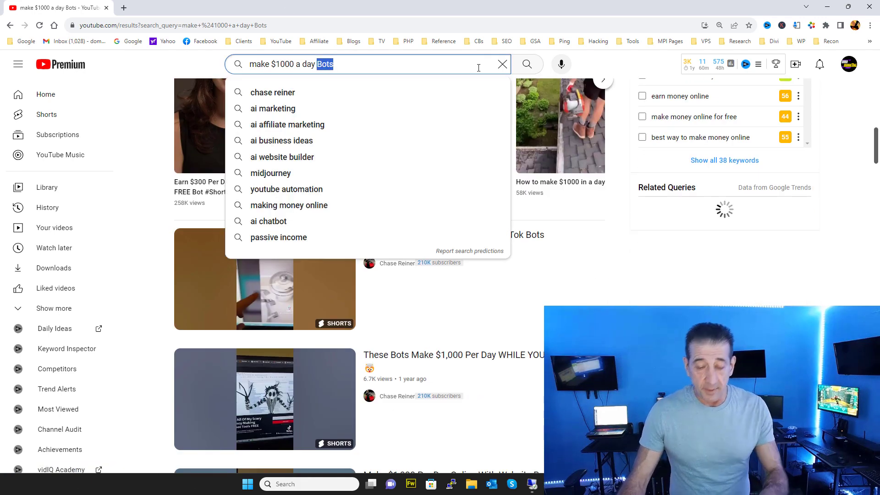
pyautogui.press('BackSpace')
pyautogui.press('Return')
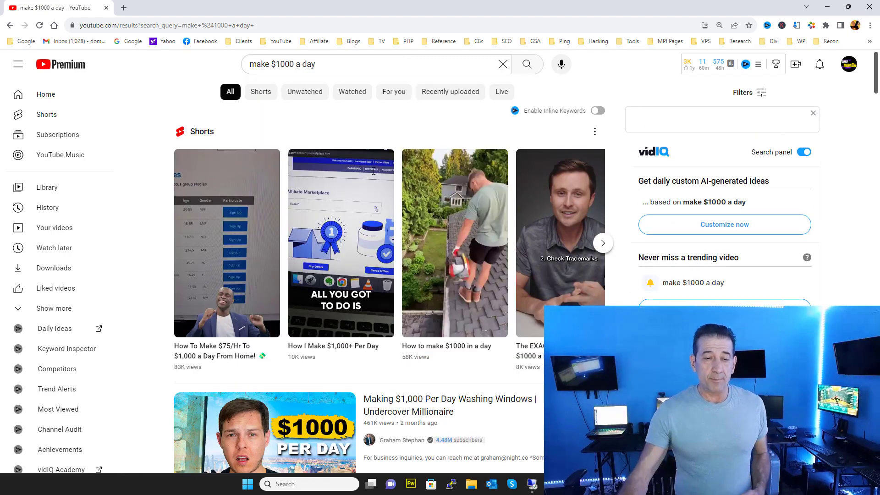
pyautogui.scroll(-12, 386, 322)
pyautogui.scroll(-5, 386, 322)
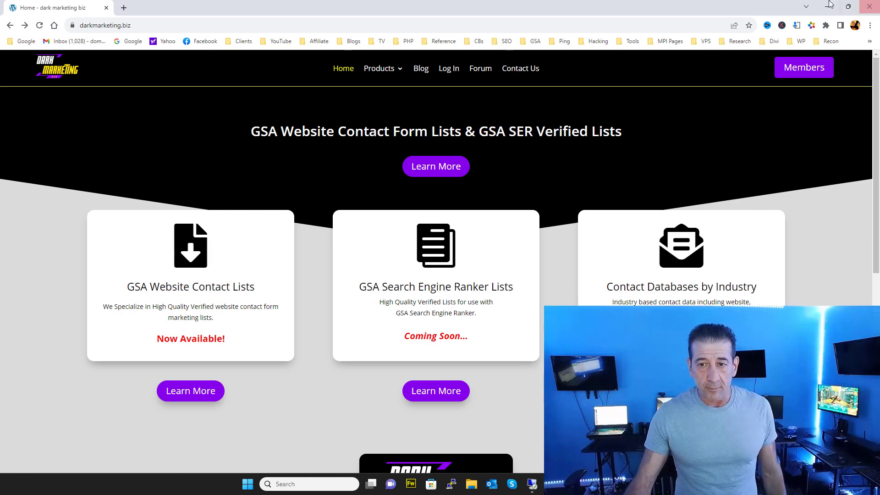
pyautogui.click(830, 6)
pyautogui.moveTo(552, 484)
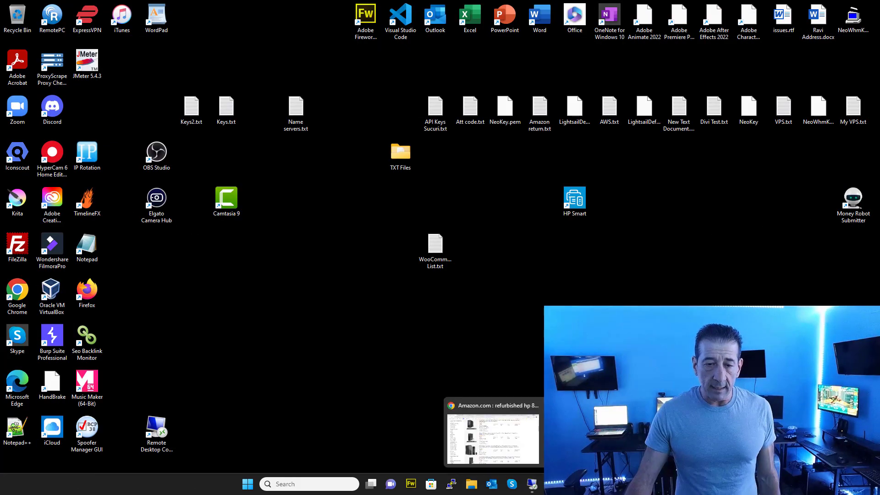